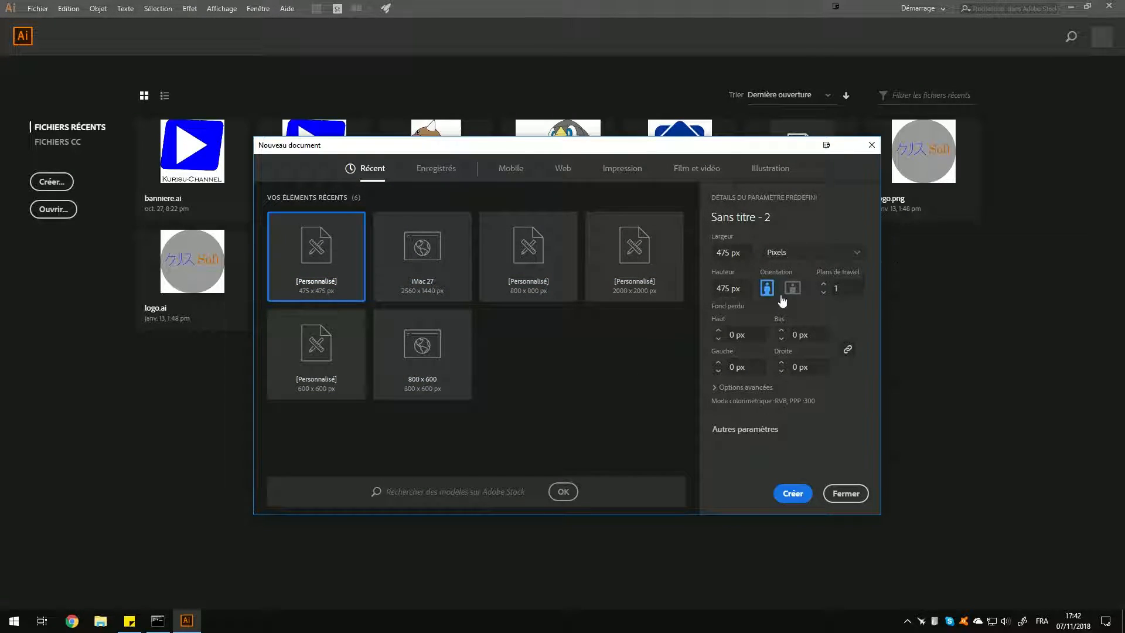
# Create a 475 × 475 px portrait document and show its rulers and grid.
pyautogui.click(797, 494)
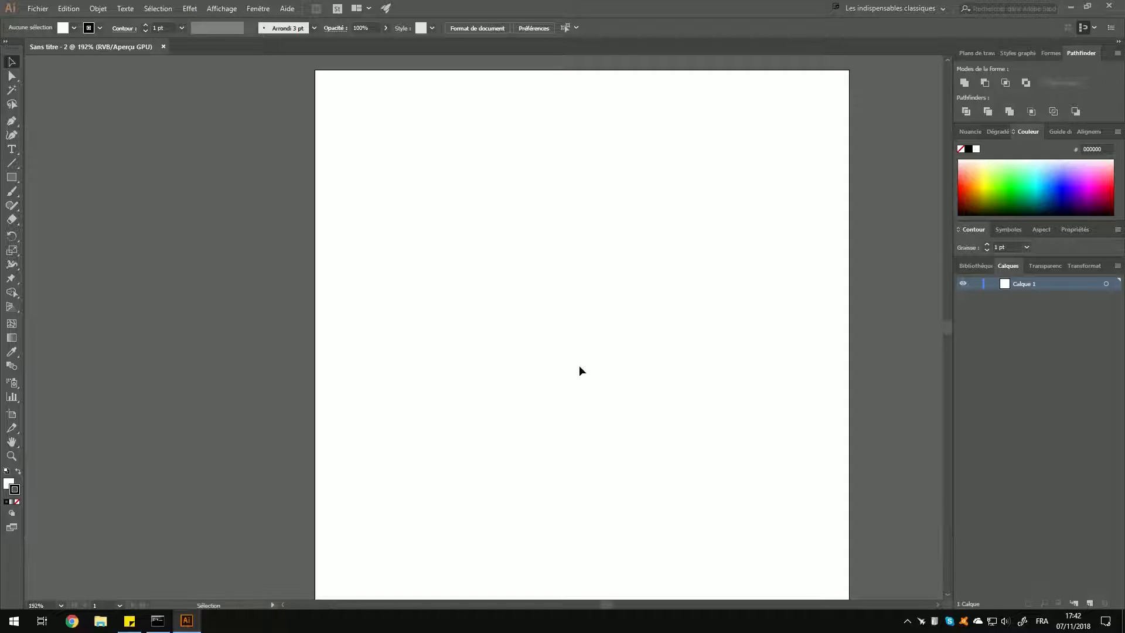
pyautogui.hotkey('ctrl', 'r')
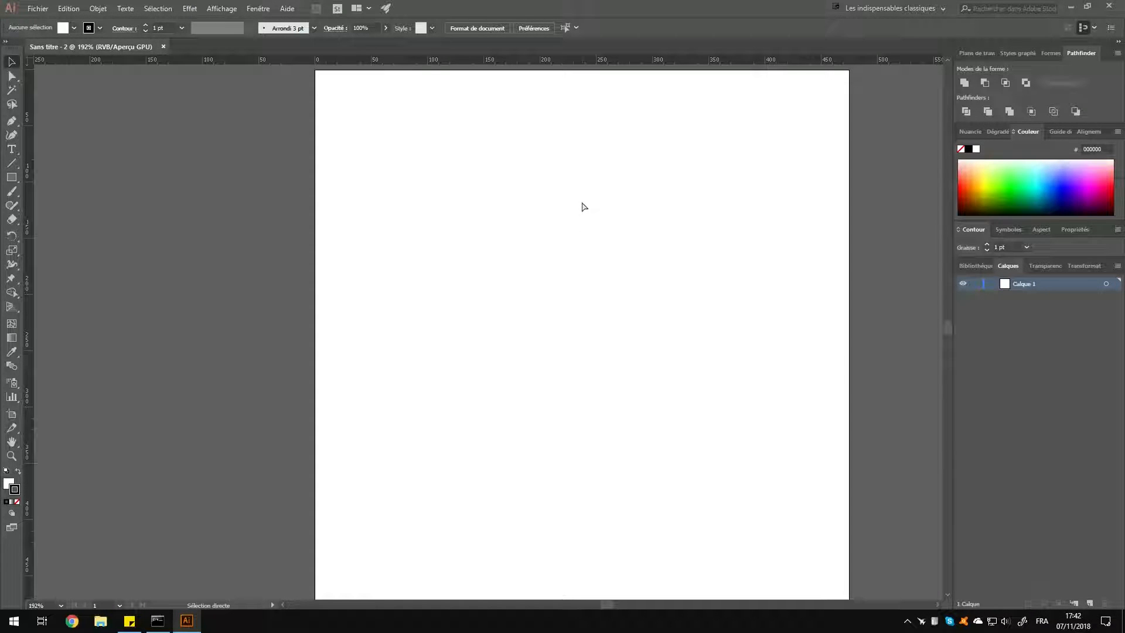
pyautogui.hotkey('ctrl', '"')
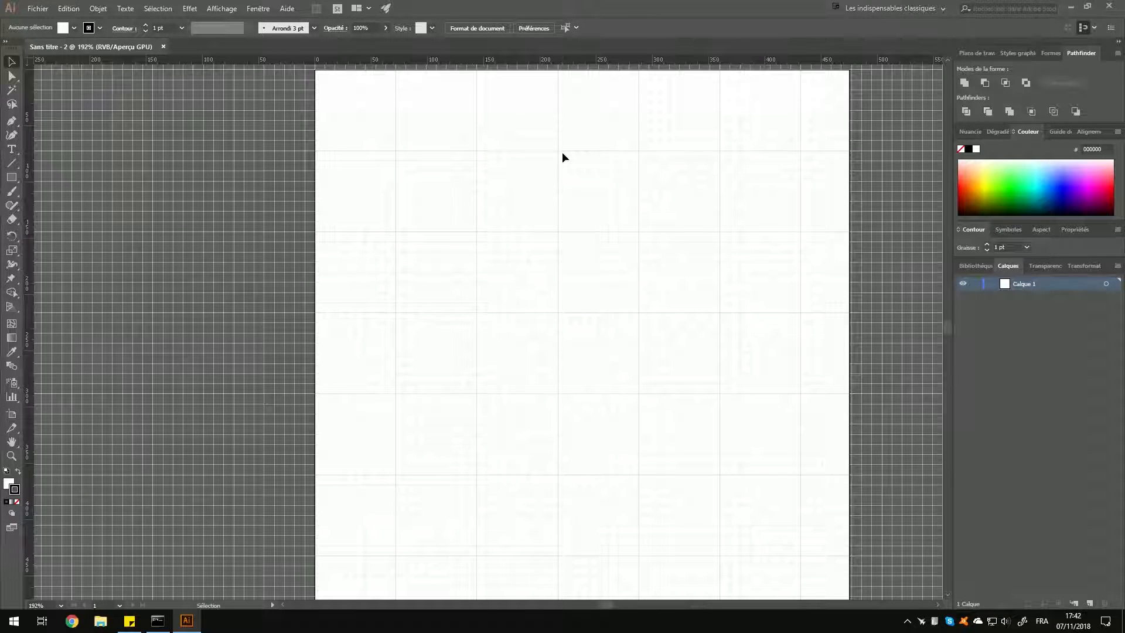
pyautogui.moveTo(733, 256)
pyautogui.mouseDown()
pyautogui.moveTo(743, 292)
pyautogui.moveTo(748, 253)
pyautogui.mouseUp()
pyautogui.scroll(-2, 763, 244)
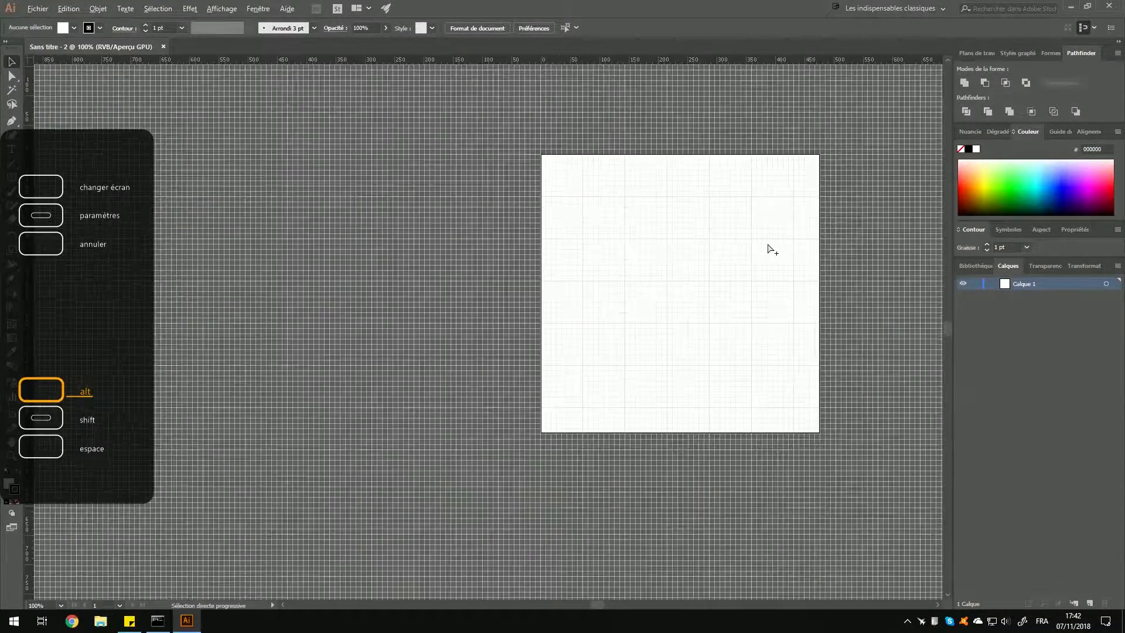
pyautogui.scroll(1, 780, 242)
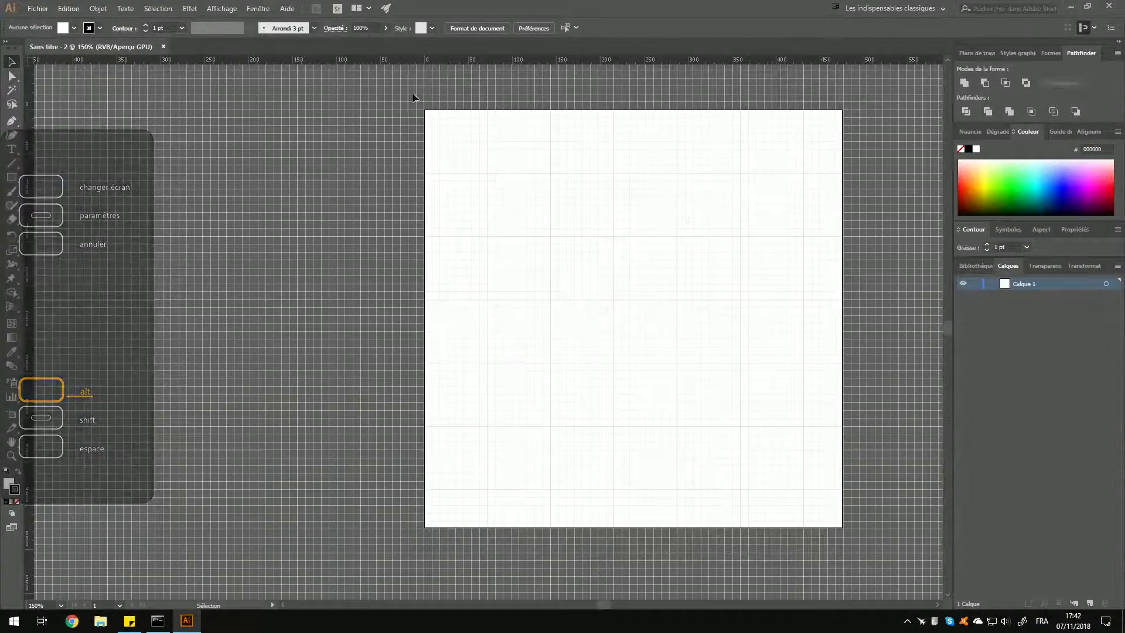
# Import 039.png into the document as a template (Modèle).
pyautogui.click(41, 12)
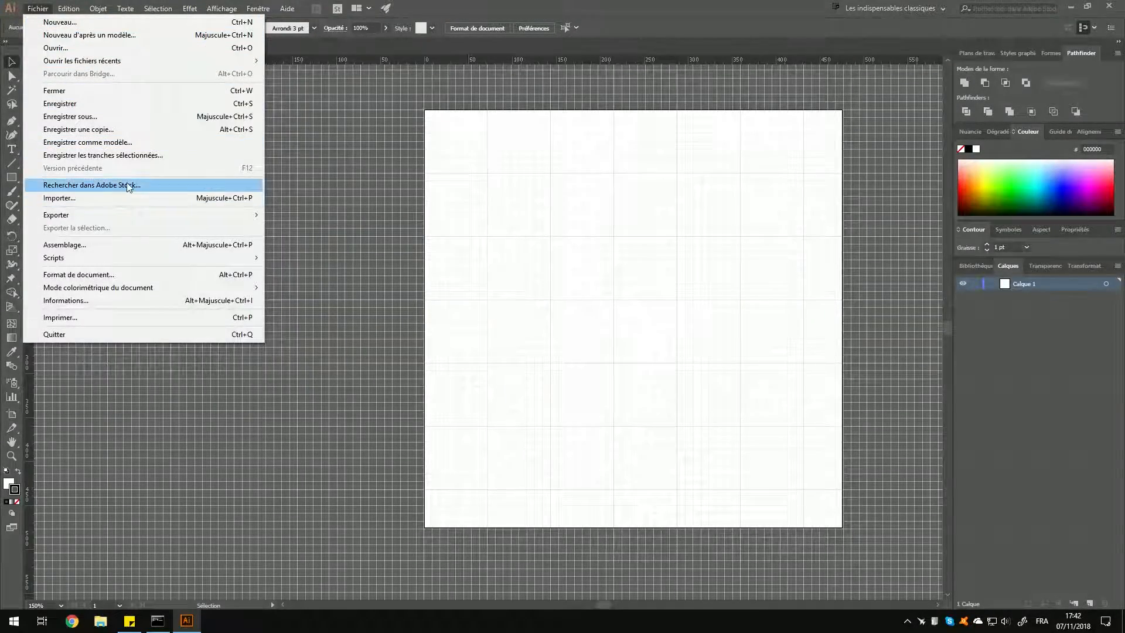
pyautogui.click(119, 199)
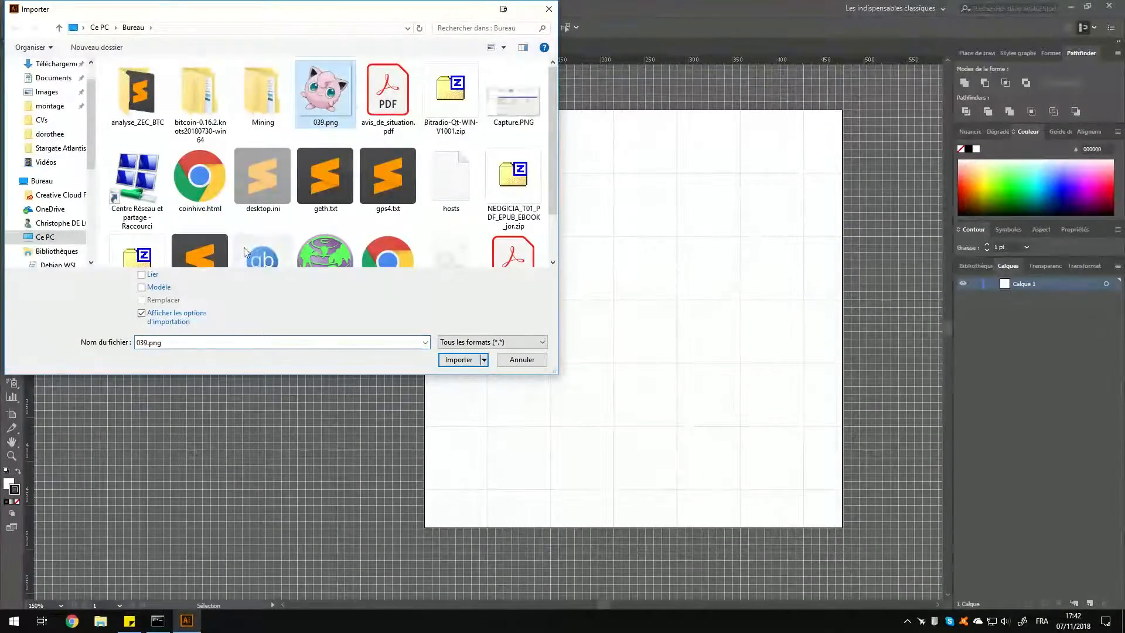
pyautogui.click(158, 287)
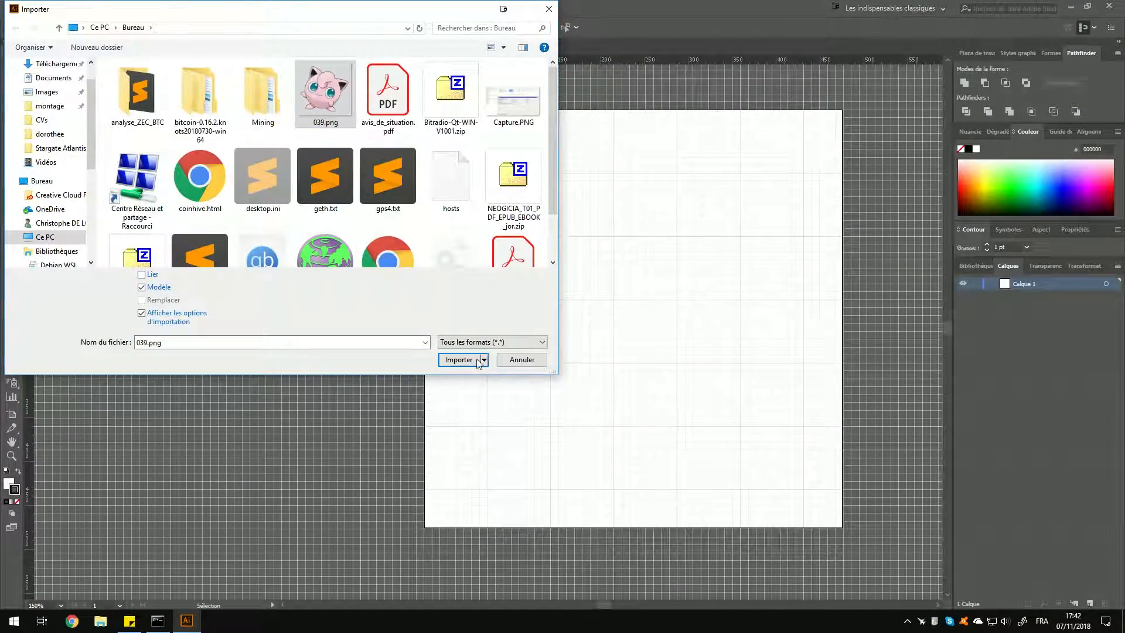
pyautogui.click(459, 359)
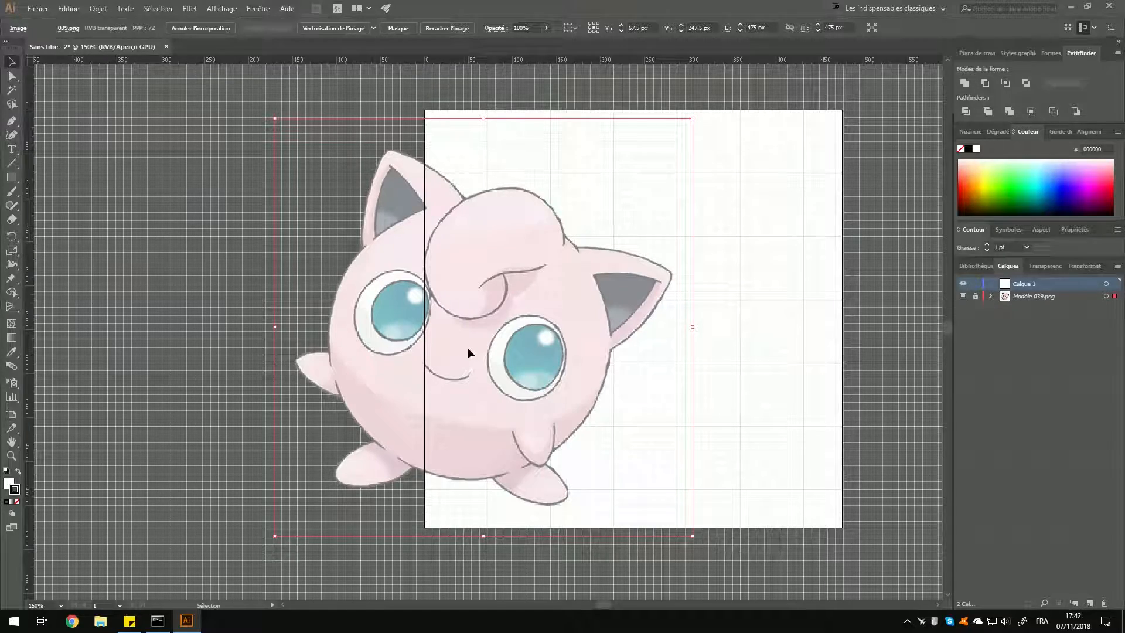
# Unlock the Modèle 039.png layer, move its image to fit exactly over the artboard, and lock the layer again.
pyautogui.click(1033, 296)
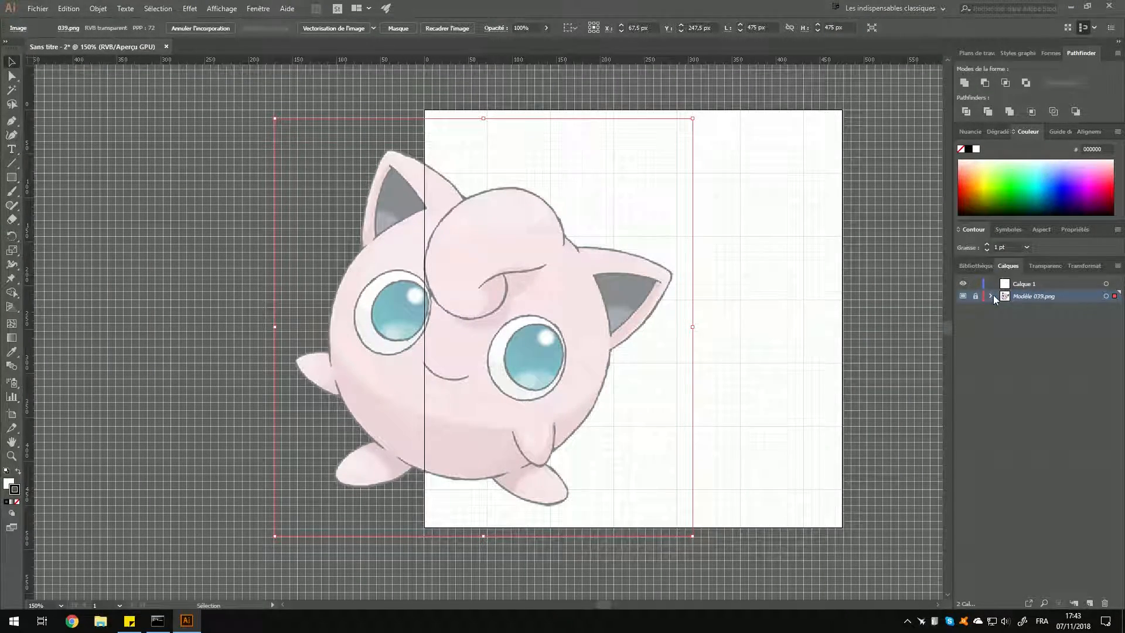
pyautogui.click(975, 298)
pyautogui.moveTo(530, 340); pyautogui.dragTo(670, 327)
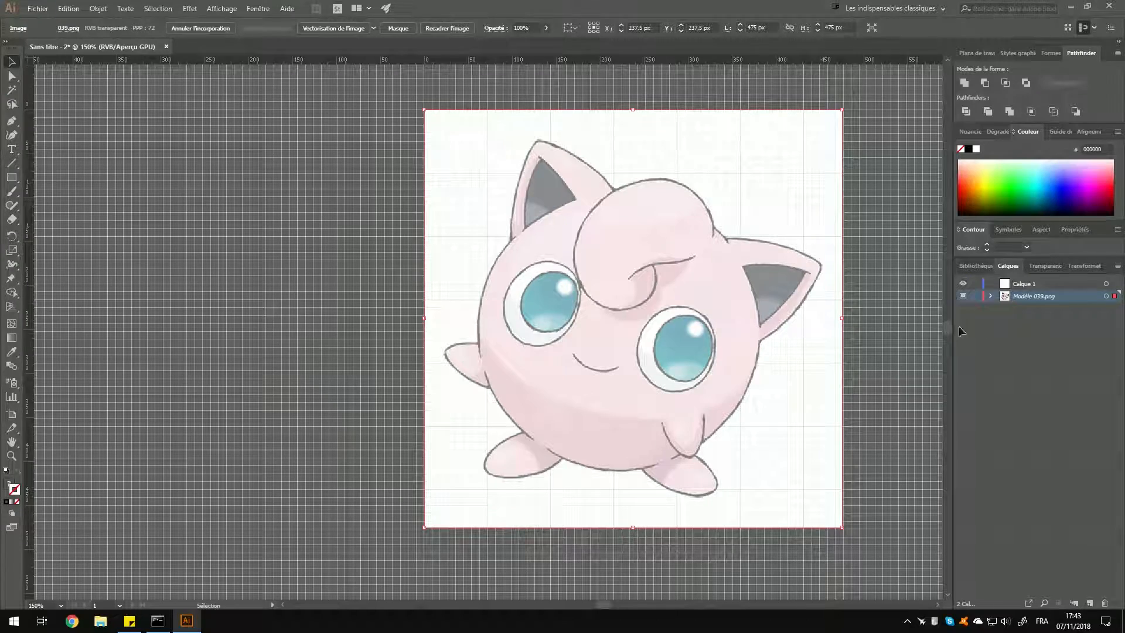
pyautogui.click(974, 298)
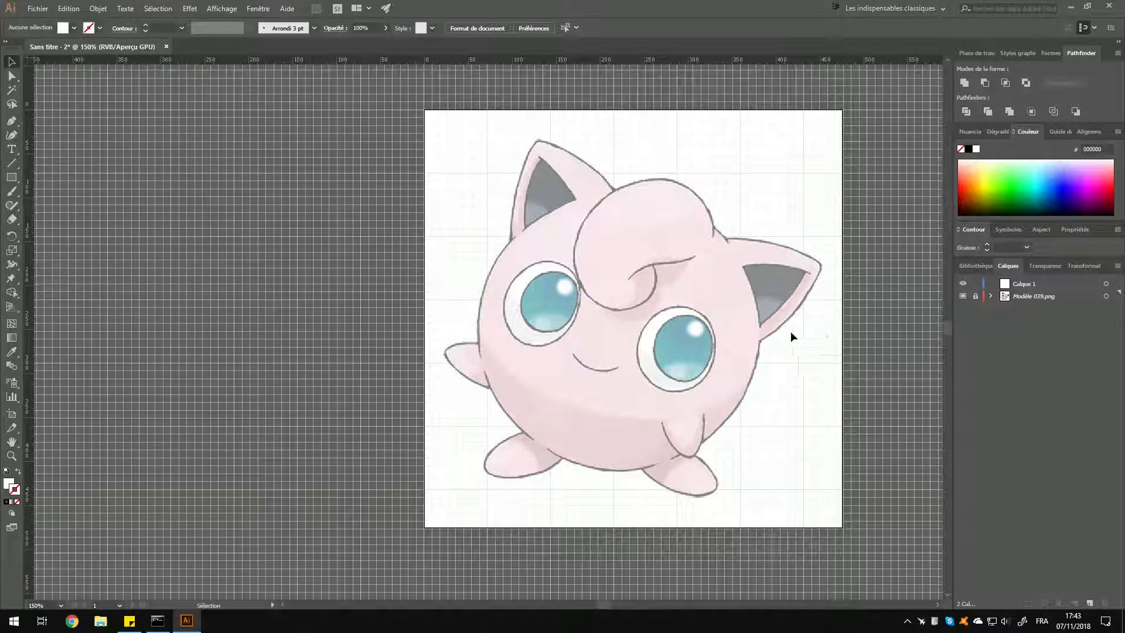
# Make Calque 1 the active layer for drawing over the template.
pyautogui.moveTo(716, 382); pyautogui.dragTo(763, 381)
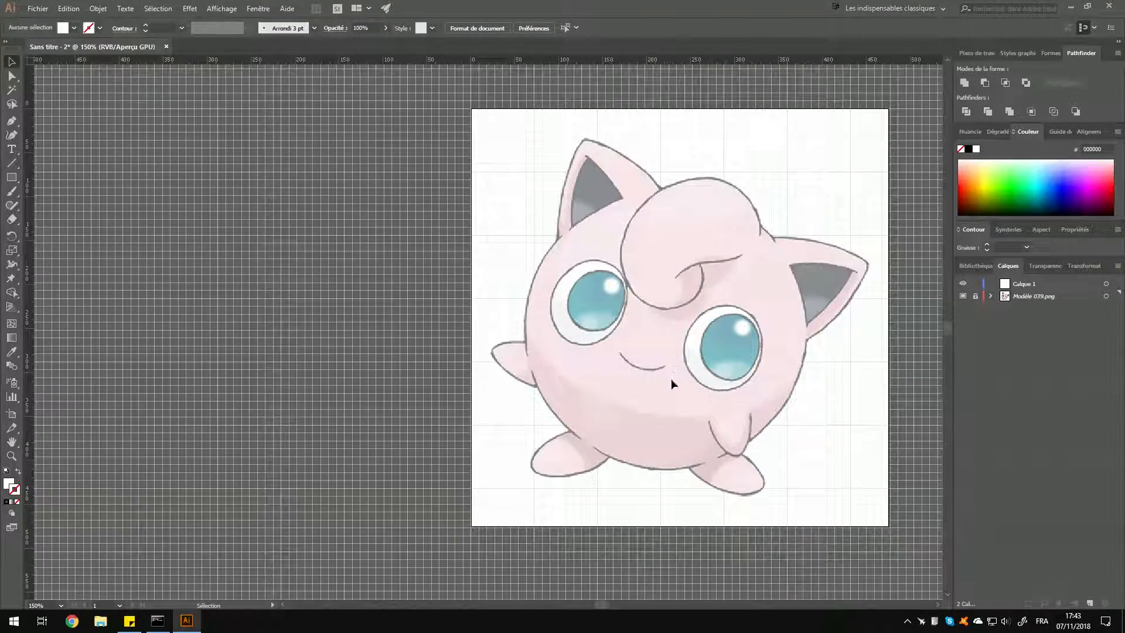
pyautogui.moveTo(672, 379); pyautogui.dragTo(602, 388)
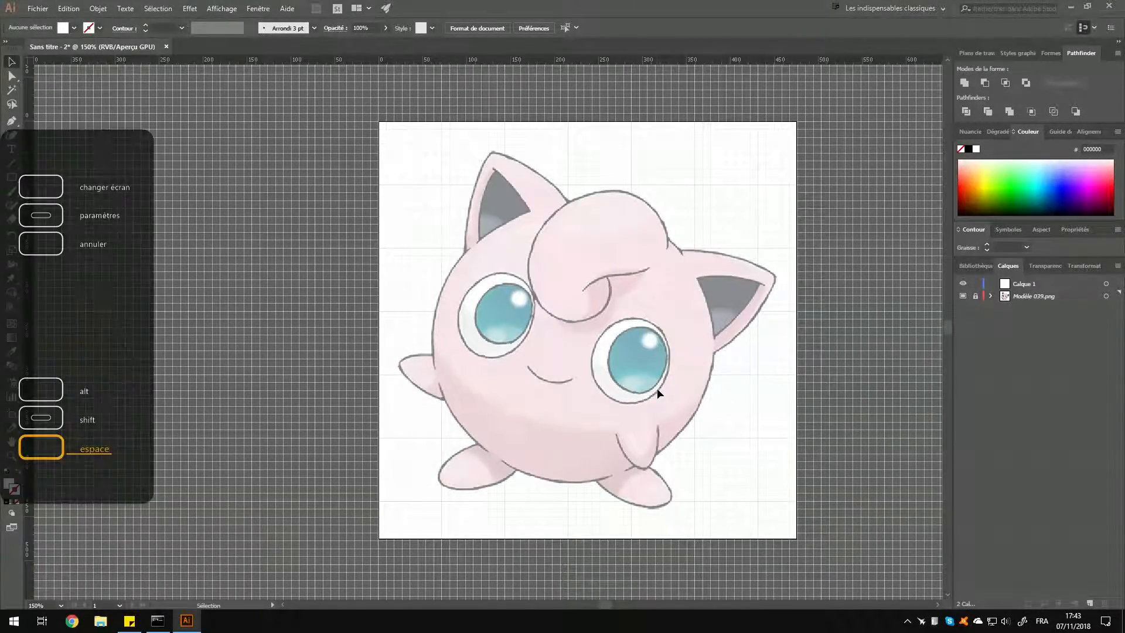
pyautogui.click(1030, 286)
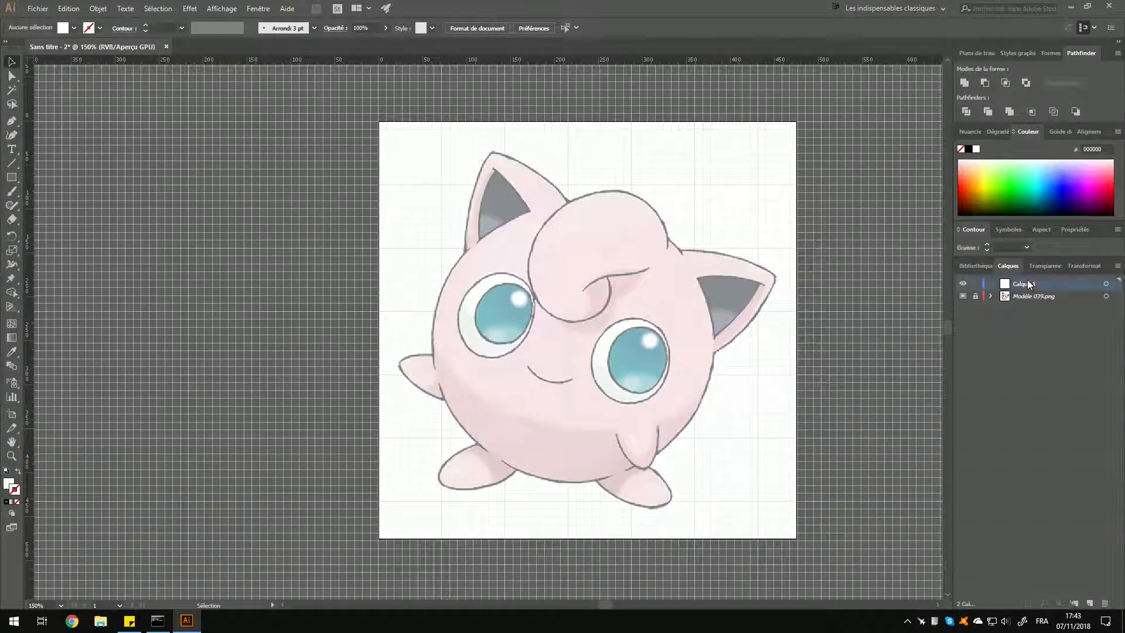
# Draw a square about 69 px wide with the Rectangle tool over the dark inner area of the character's right-hand ear.
pyautogui.moveTo(609, 345); pyautogui.dragTo(649, 331)
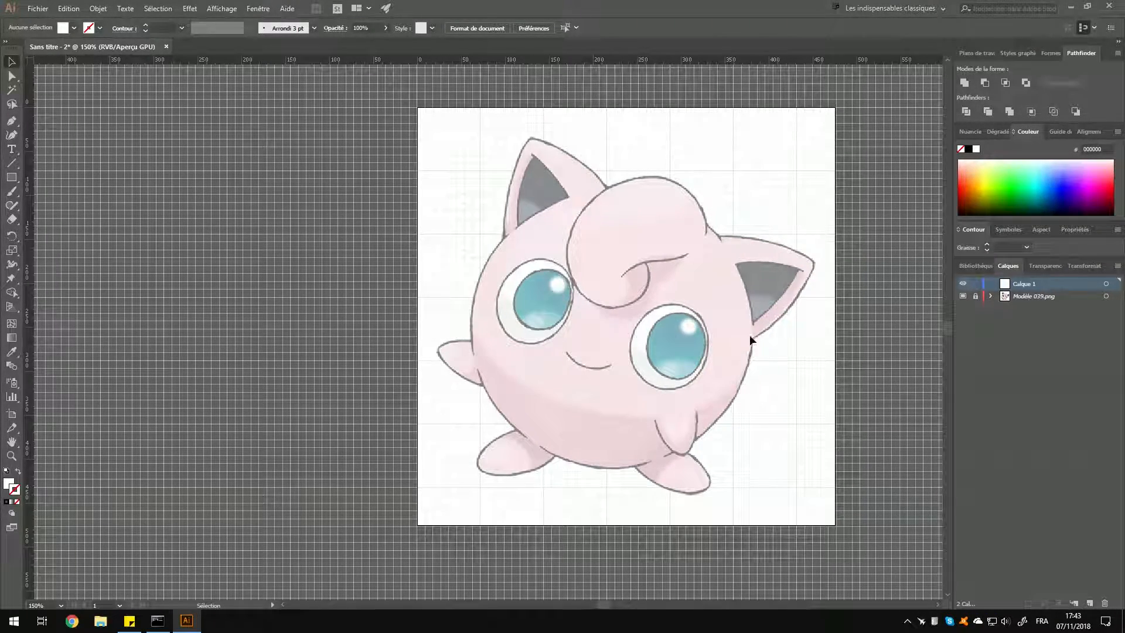
pyautogui.press('space')
pyautogui.moveTo(742, 303); pyautogui.dragTo(641, 340)
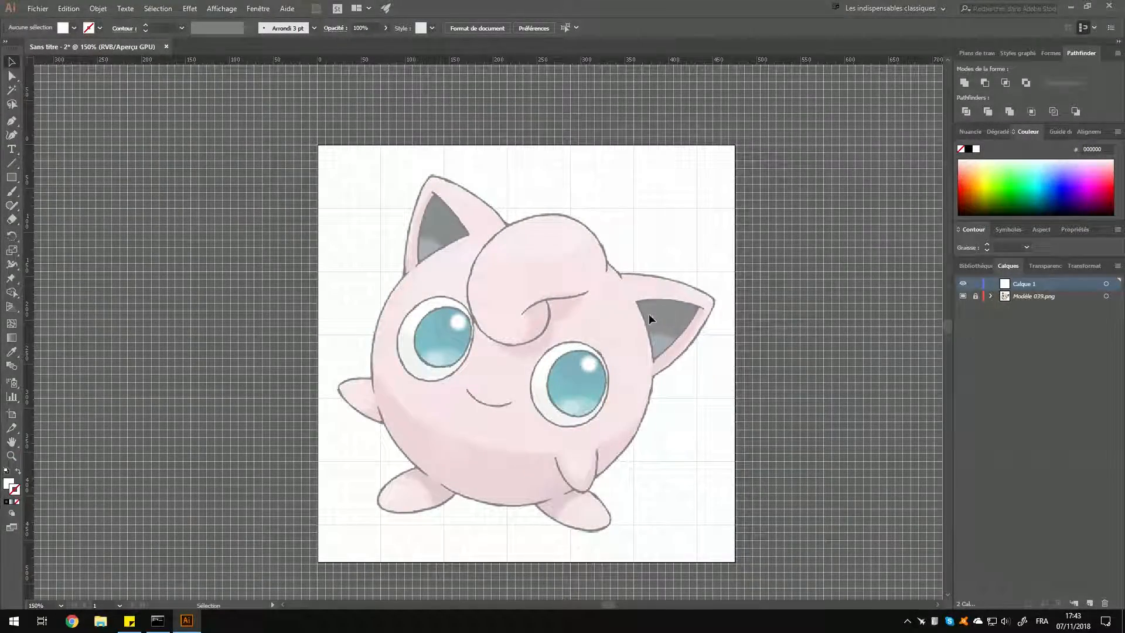
pyautogui.scroll(3, 672, 329)
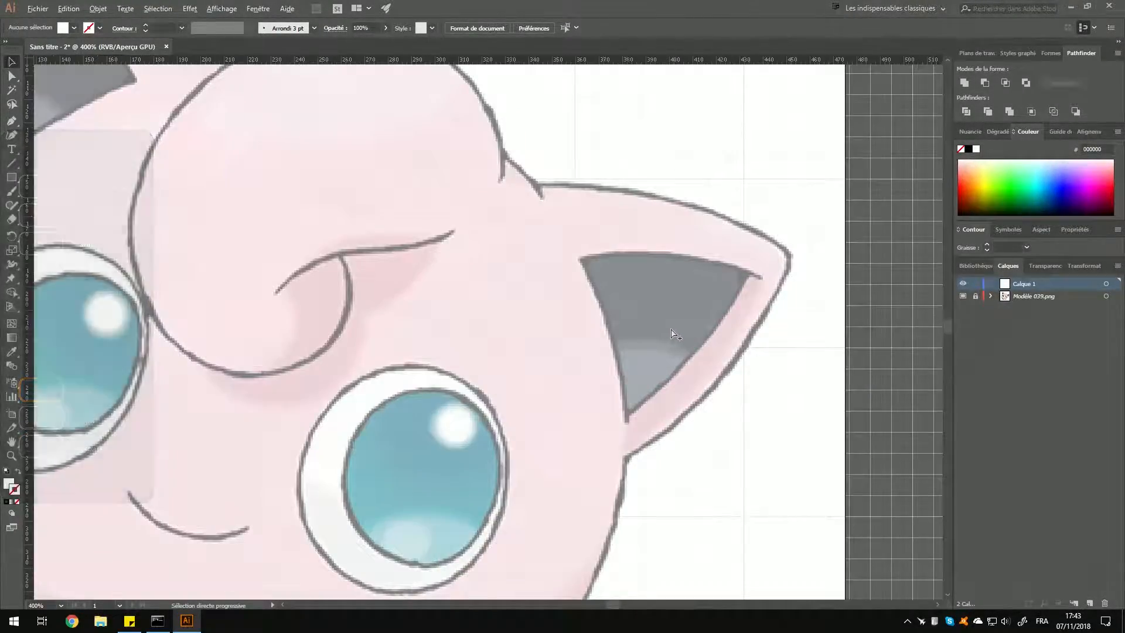
pyautogui.press('space')
pyautogui.moveTo(658, 339); pyautogui.dragTo(688, 326)
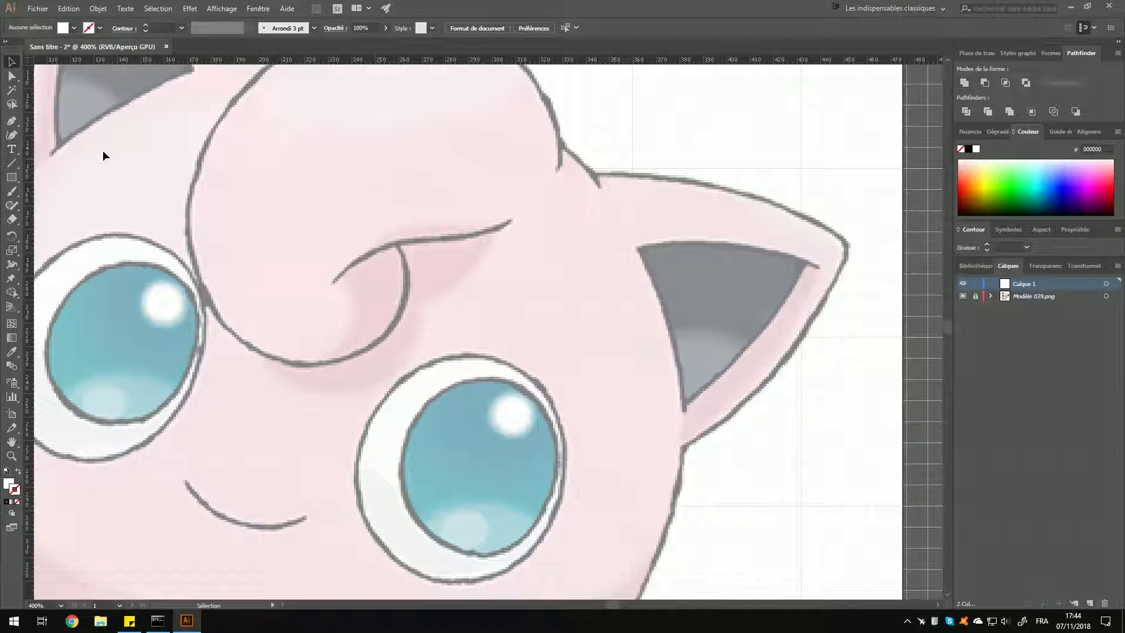
pyautogui.click(15, 178)
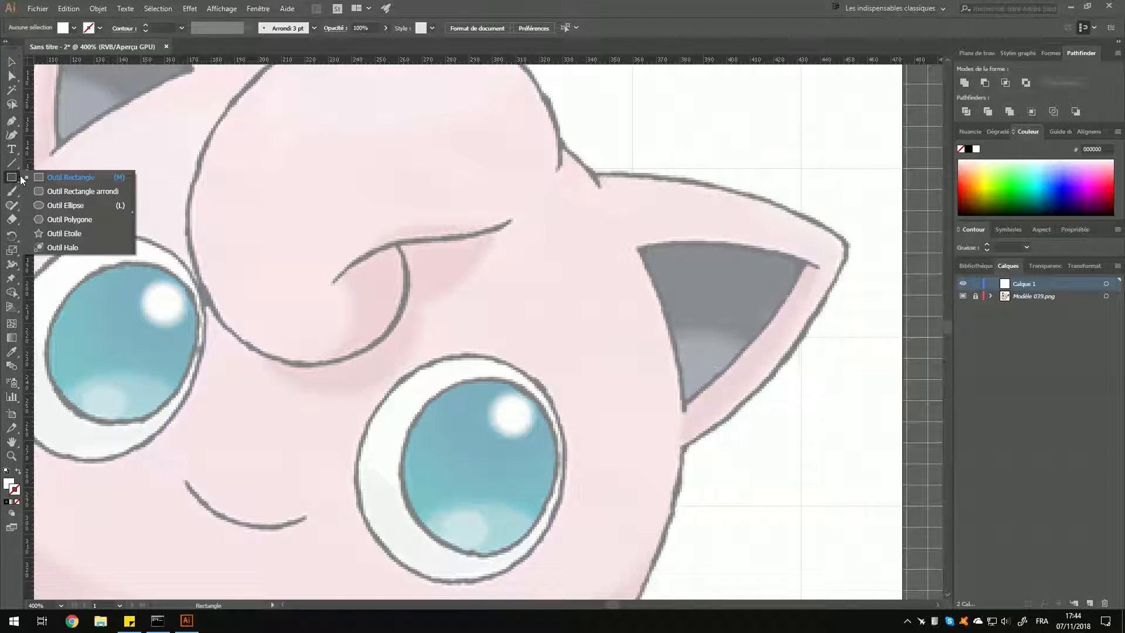
pyautogui.click(57, 178)
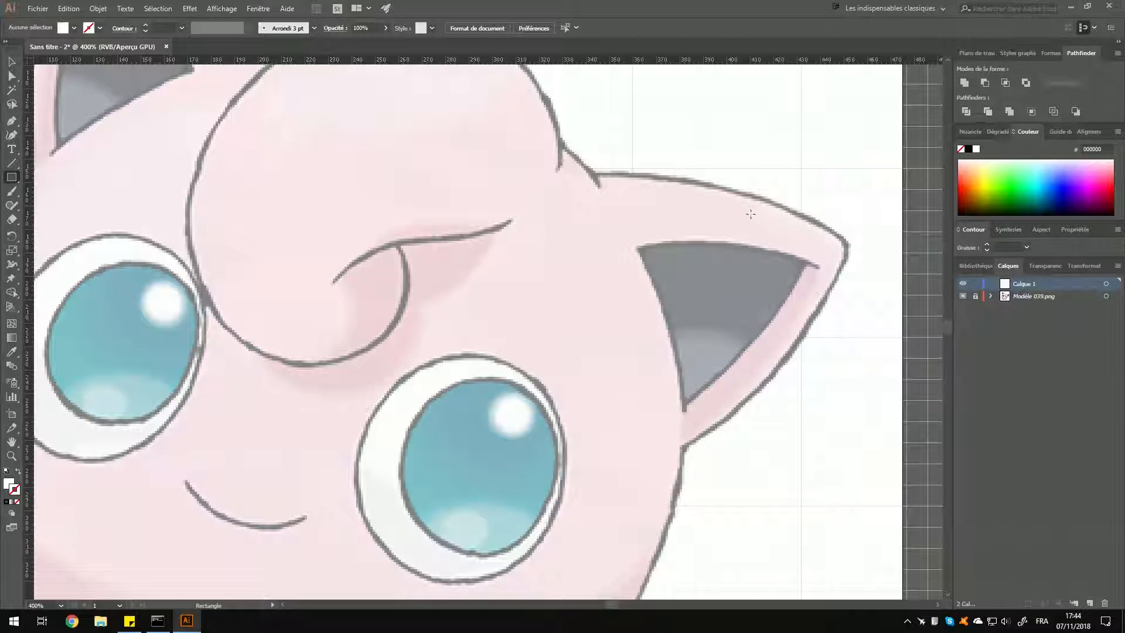
pyautogui.moveTo(625, 262); pyautogui.dragTo(785, 423)
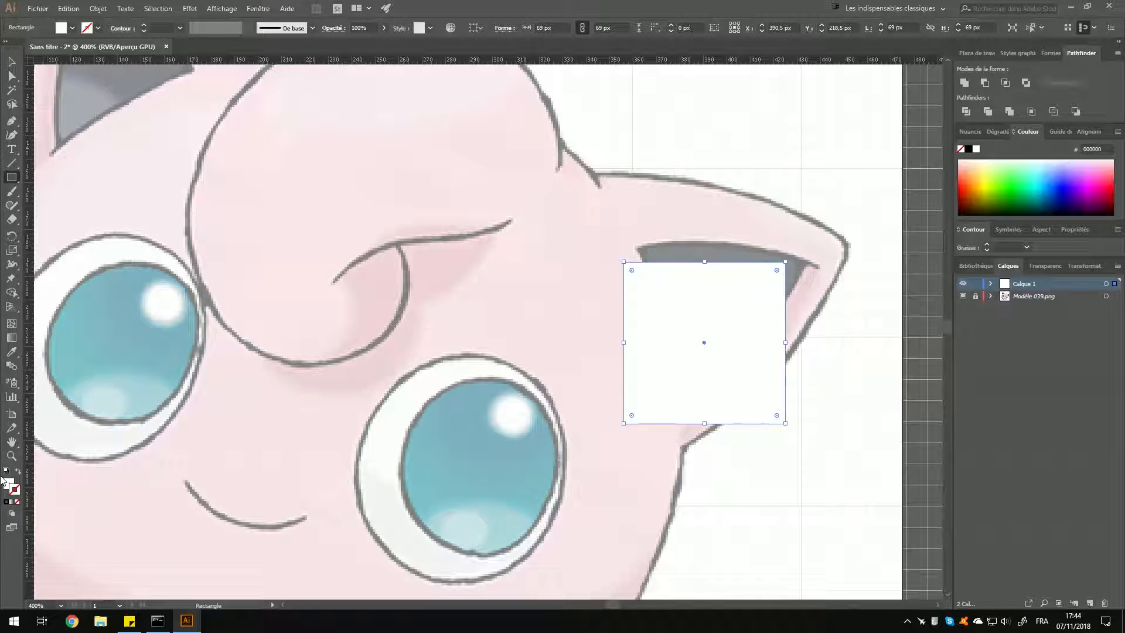
# Remove the square's fill, give it a black 1 pt stroke, and deselect it.
pyautogui.click(17, 503)
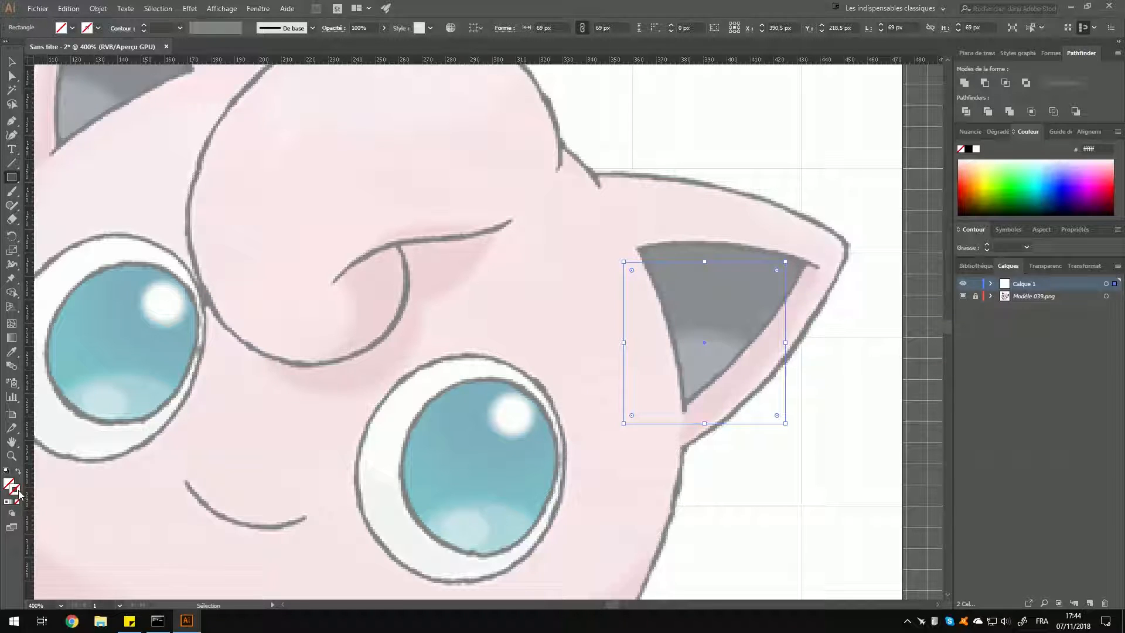
pyautogui.doubleClick(17, 492)
pyautogui.click(463, 364)
pyautogui.moveTo(463, 364); pyautogui.dragTo(408, 388)
pyautogui.click(685, 236)
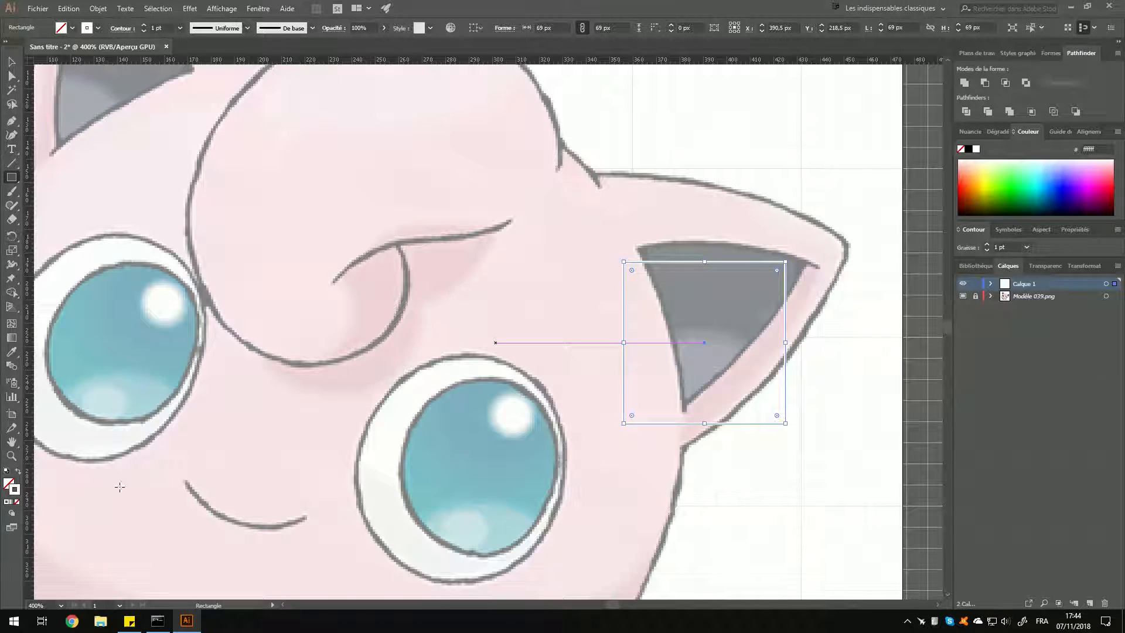
pyautogui.doubleClick(18, 492)
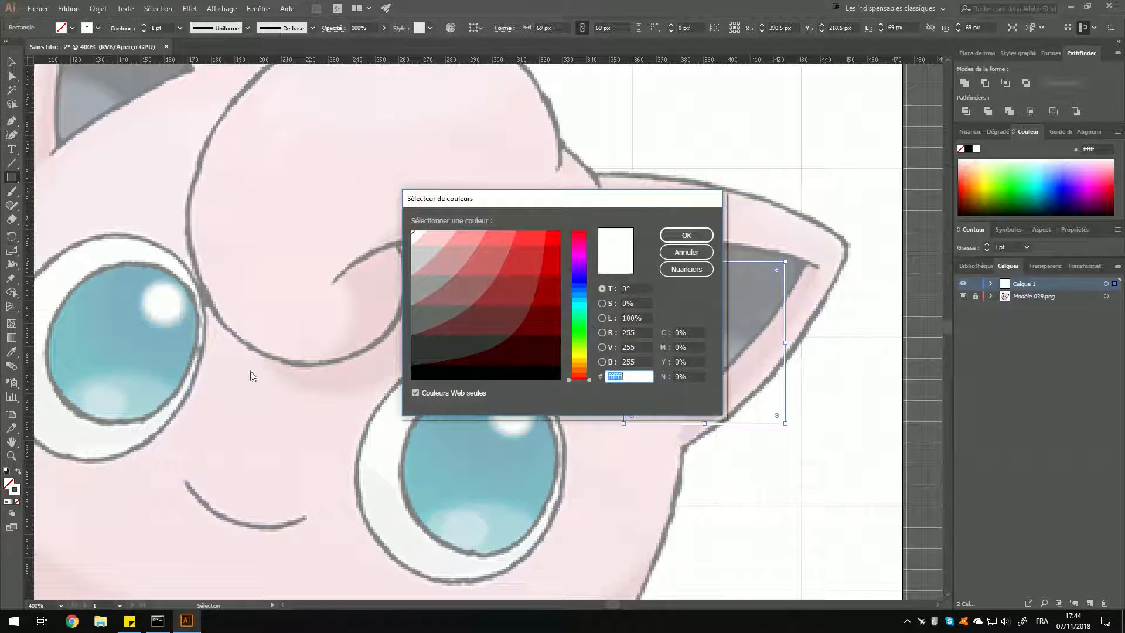
pyautogui.click(692, 234)
pyautogui.press('v')
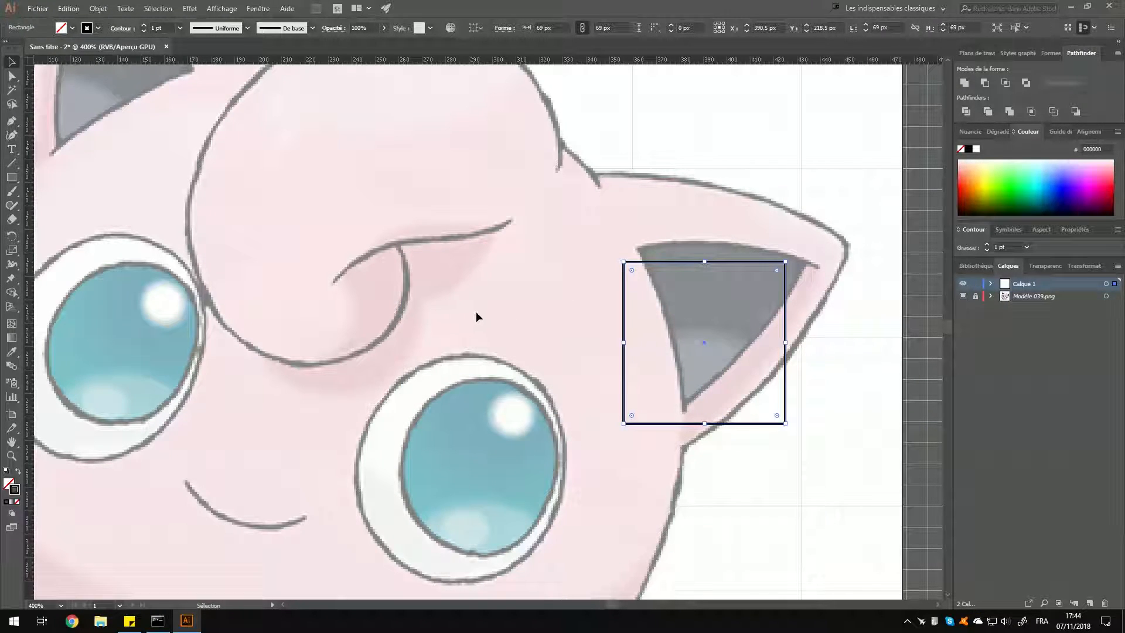
pyautogui.click(608, 350)
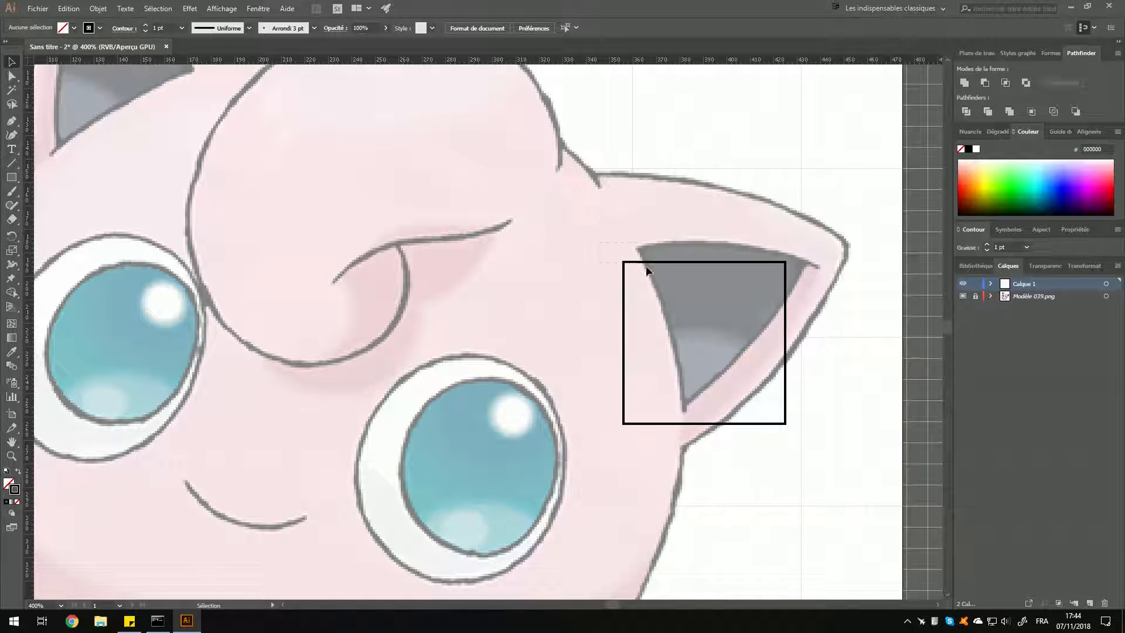
# Rotate the square counterclockwise and move it so its left side runs along the inner ear's left edge.
pyautogui.click(660, 262)
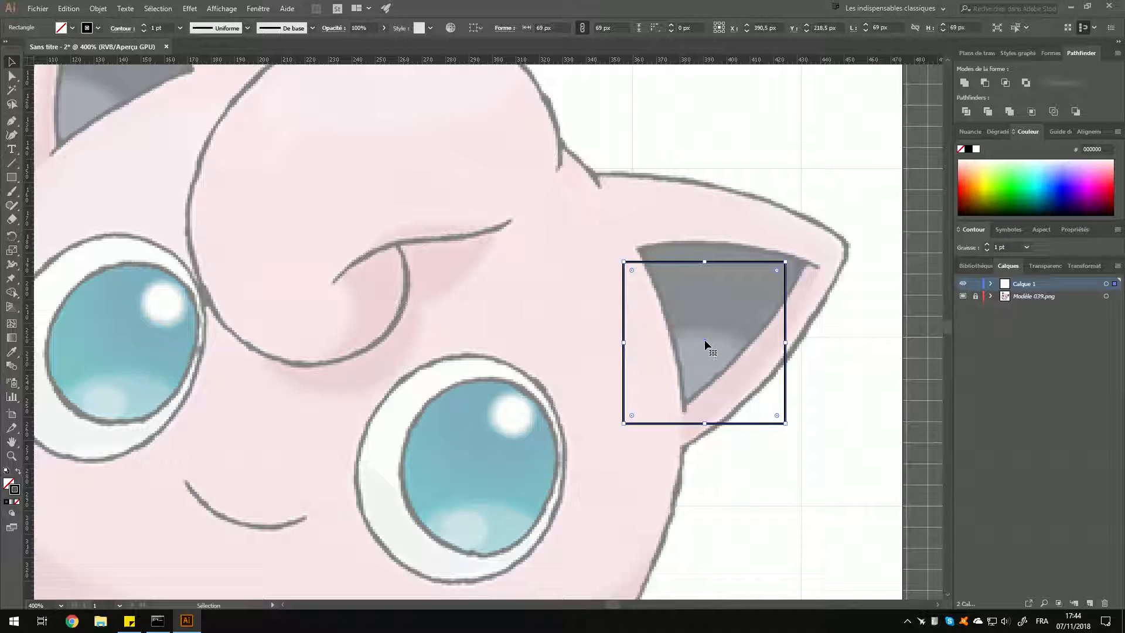
pyautogui.moveTo(705, 339); pyautogui.dragTo(727, 324)
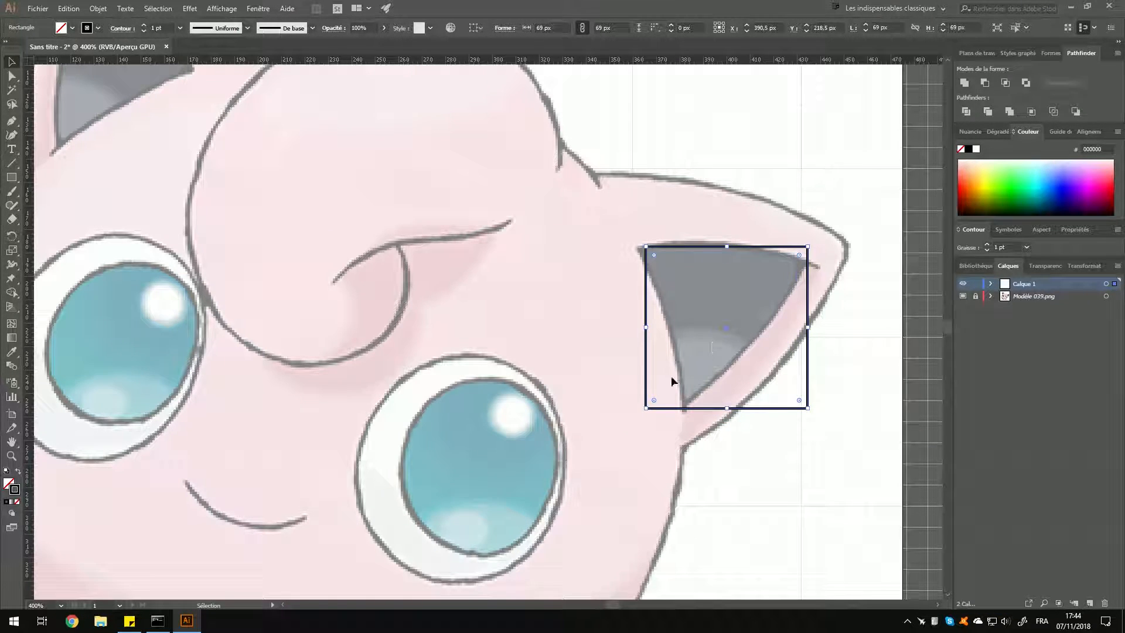
pyautogui.moveTo(638, 407); pyautogui.dragTo(669, 418)
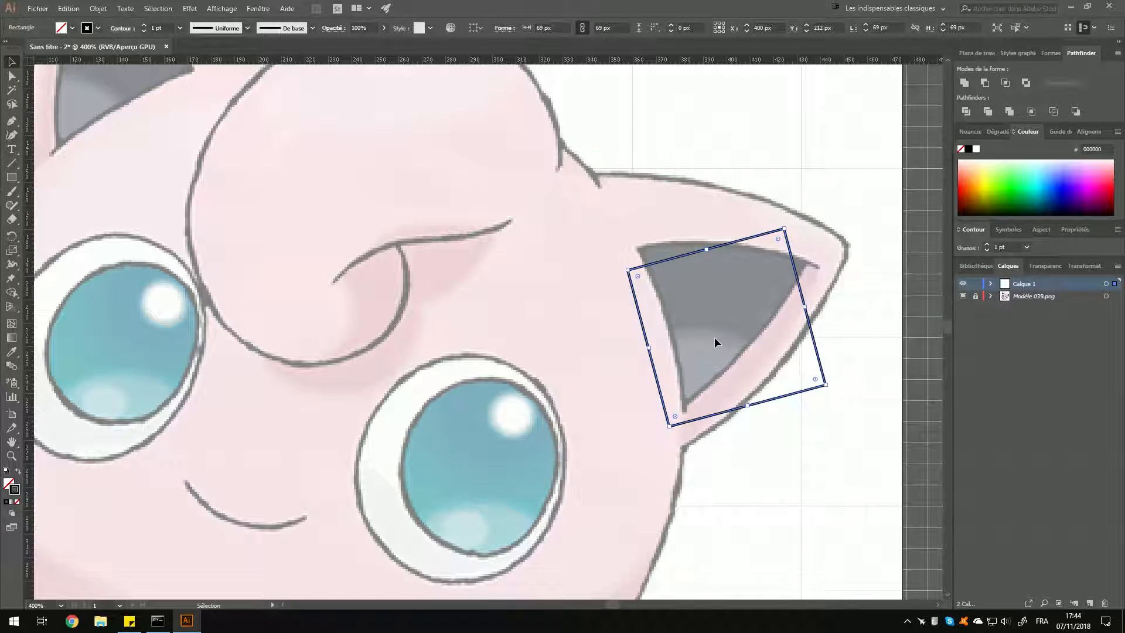
pyautogui.moveTo(726, 326); pyautogui.dragTo(743, 308)
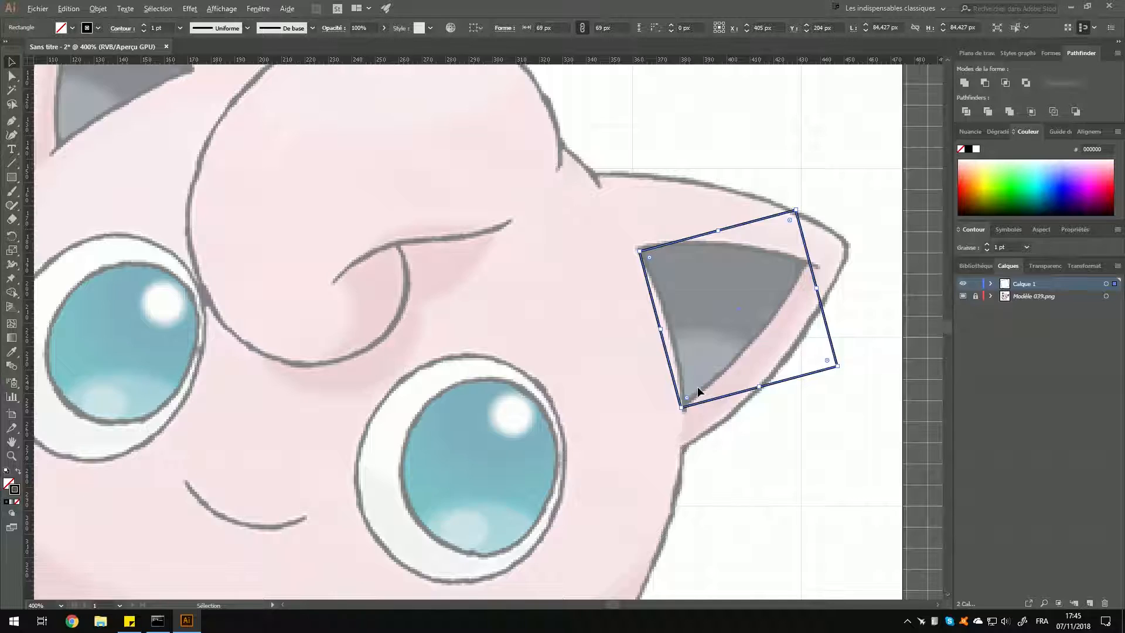
# Nudge and slightly rotate the square further so its left corners sit on the inner ear's upper-left and lower tips.
pyautogui.scroll(2, 698, 386)
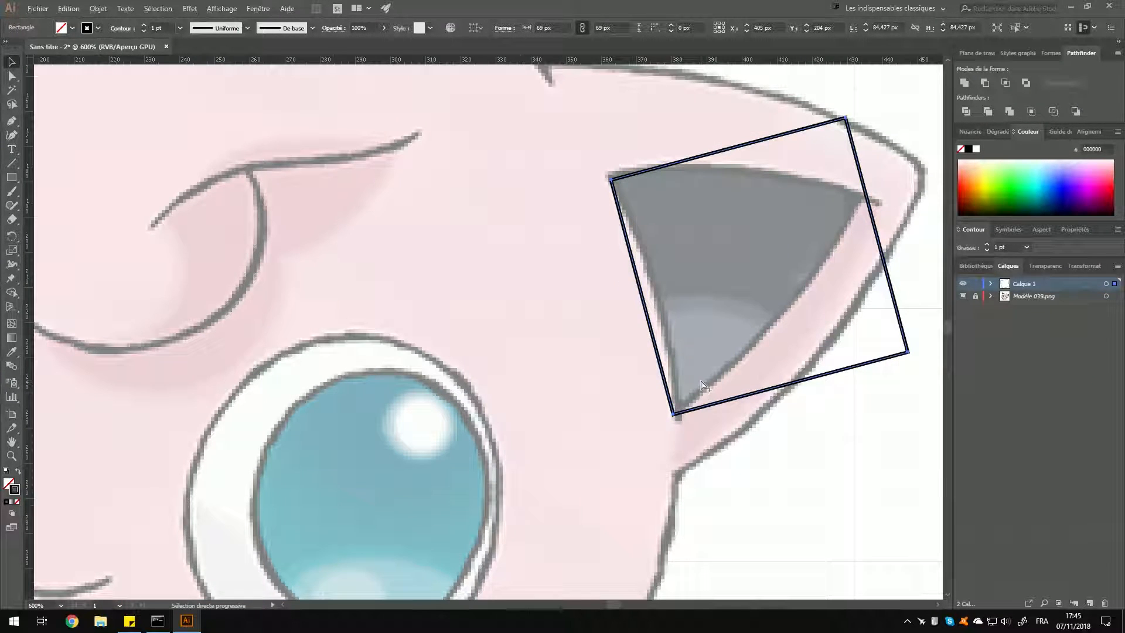
pyautogui.press('Left')
pyautogui.press('Up')
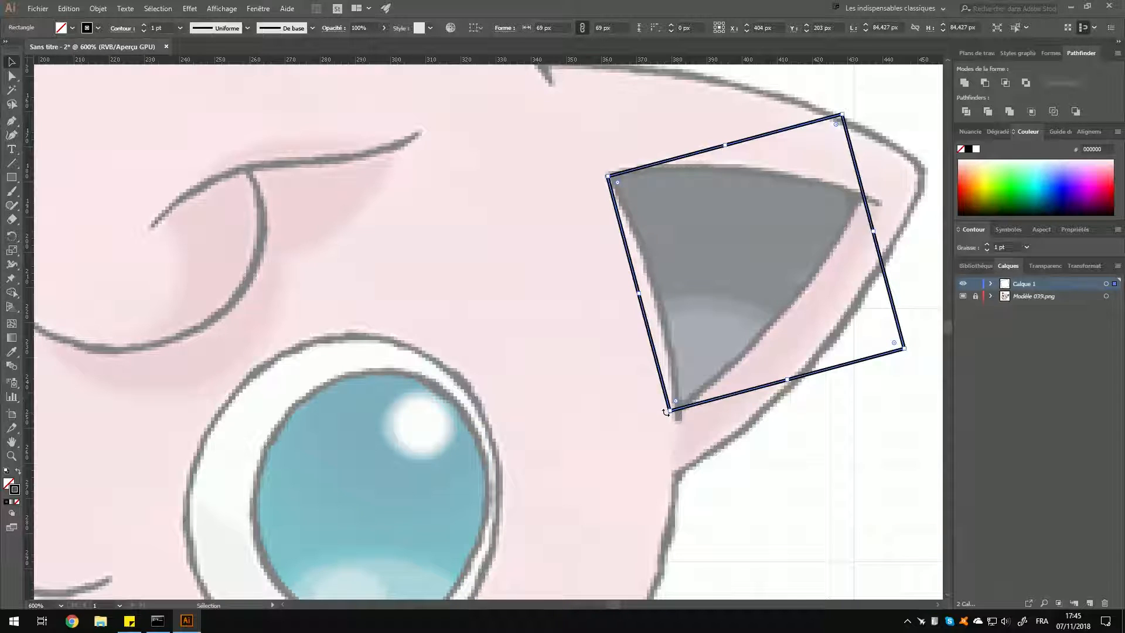
pyautogui.moveTo(665, 415); pyautogui.dragTo(677, 416)
pyautogui.press('Up')
pyautogui.press('Up')
pyautogui.press('Right')
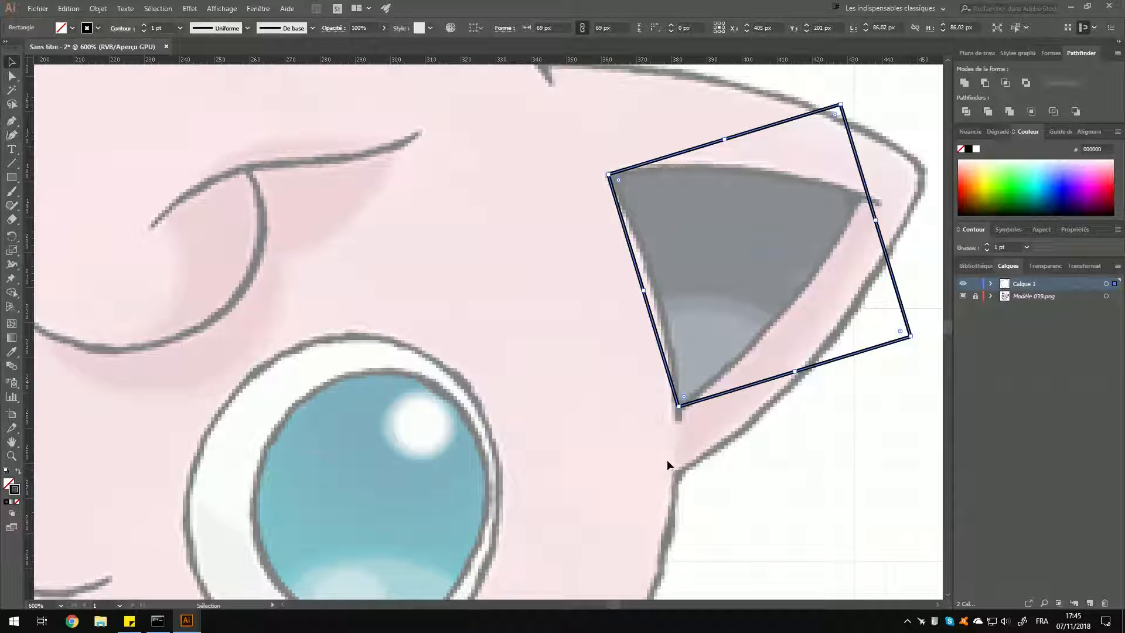
pyautogui.press('space')
pyautogui.moveTo(643, 354); pyautogui.dragTo(570, 401)
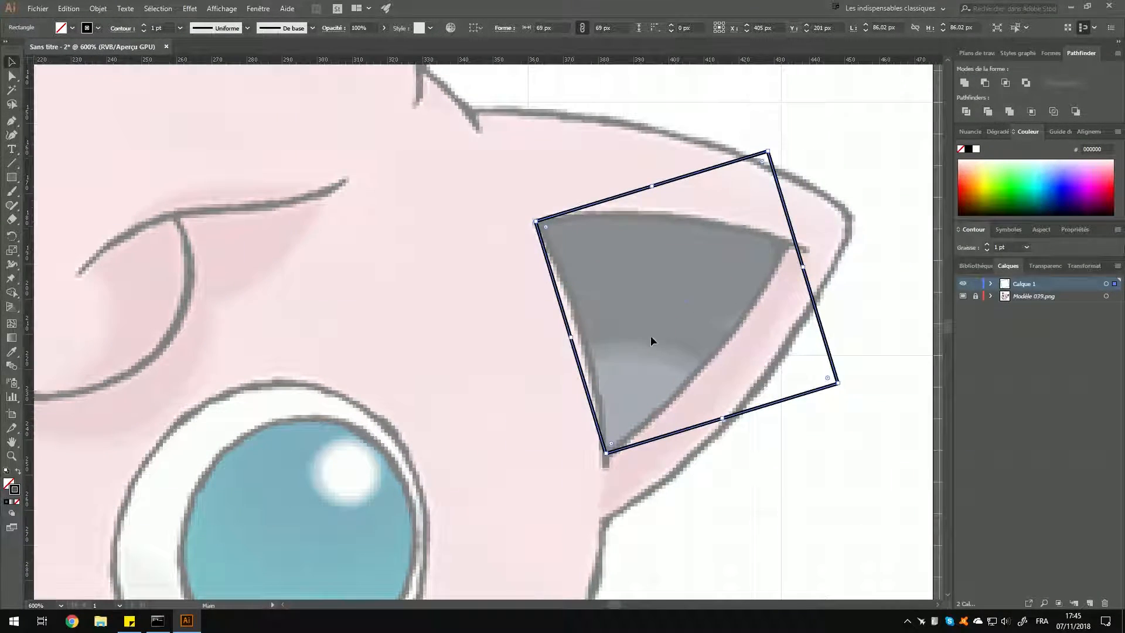
# Move the square's two right-hand corner points onto the inner ear's right tip, collapsing the square into a triangle.
pyautogui.click(12, 77)
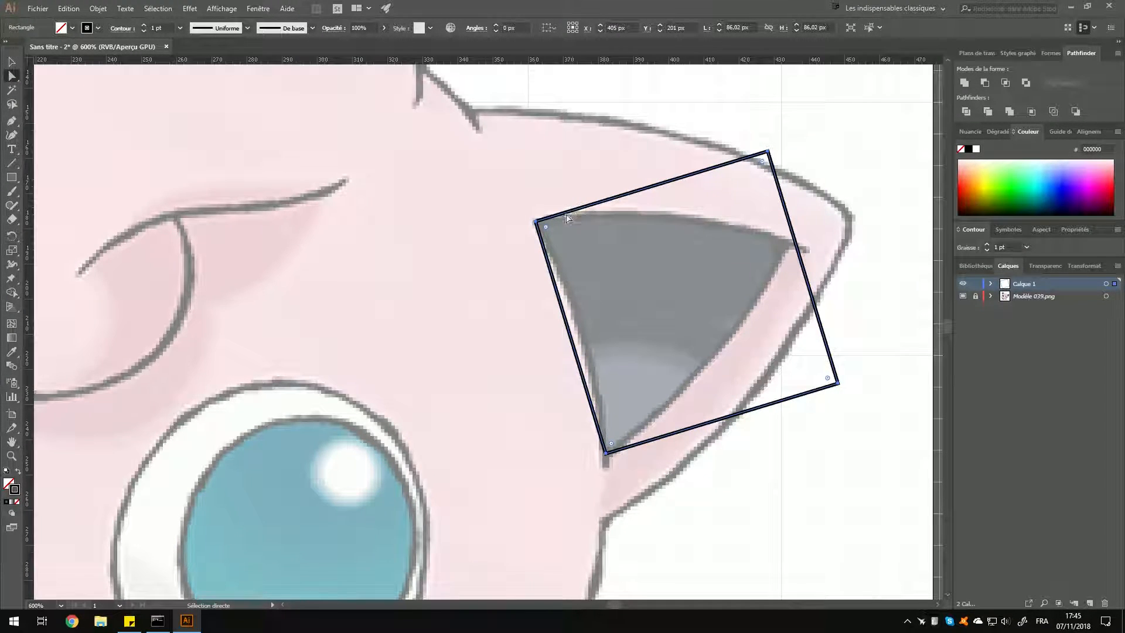
pyautogui.click(537, 222)
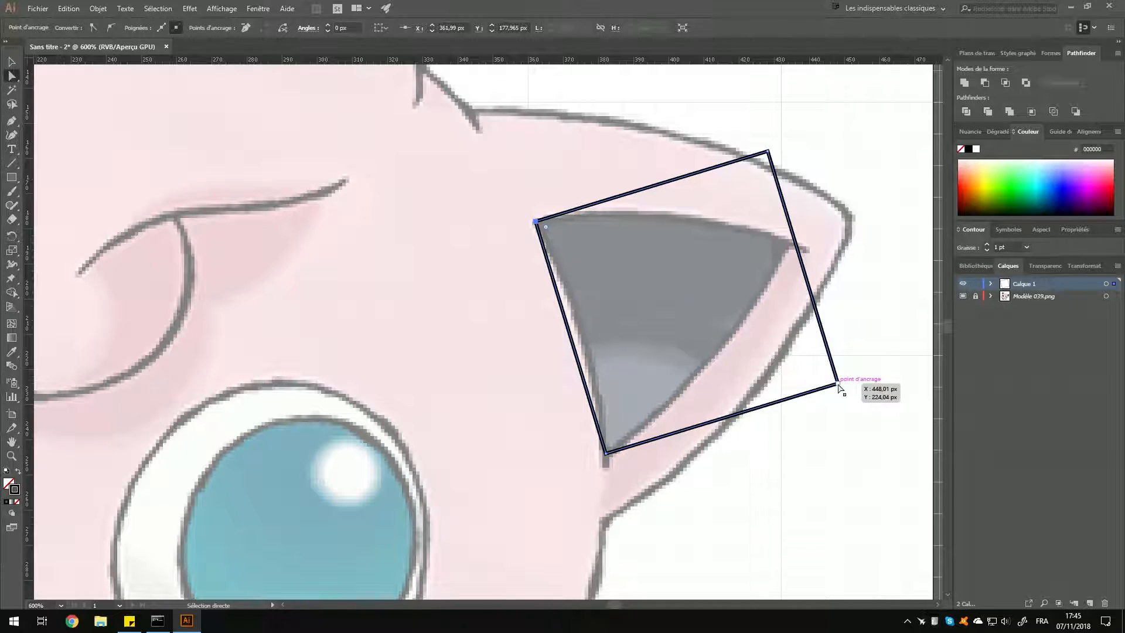
pyautogui.moveTo(839, 386); pyautogui.dragTo(791, 246)
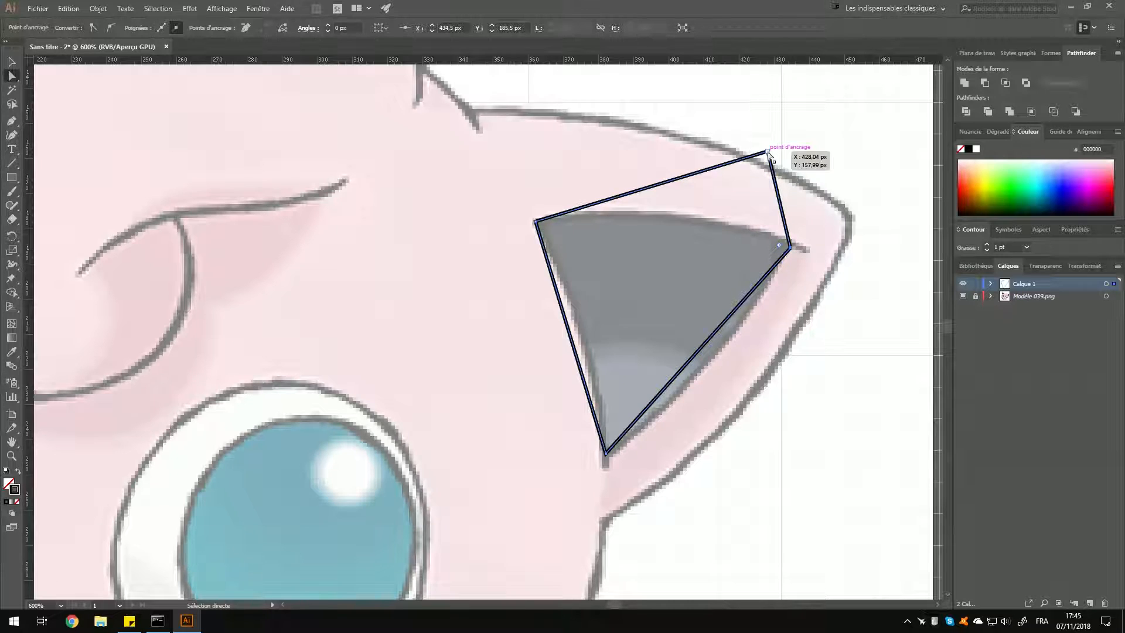
pyautogui.moveTo(768, 151); pyautogui.dragTo(790, 248)
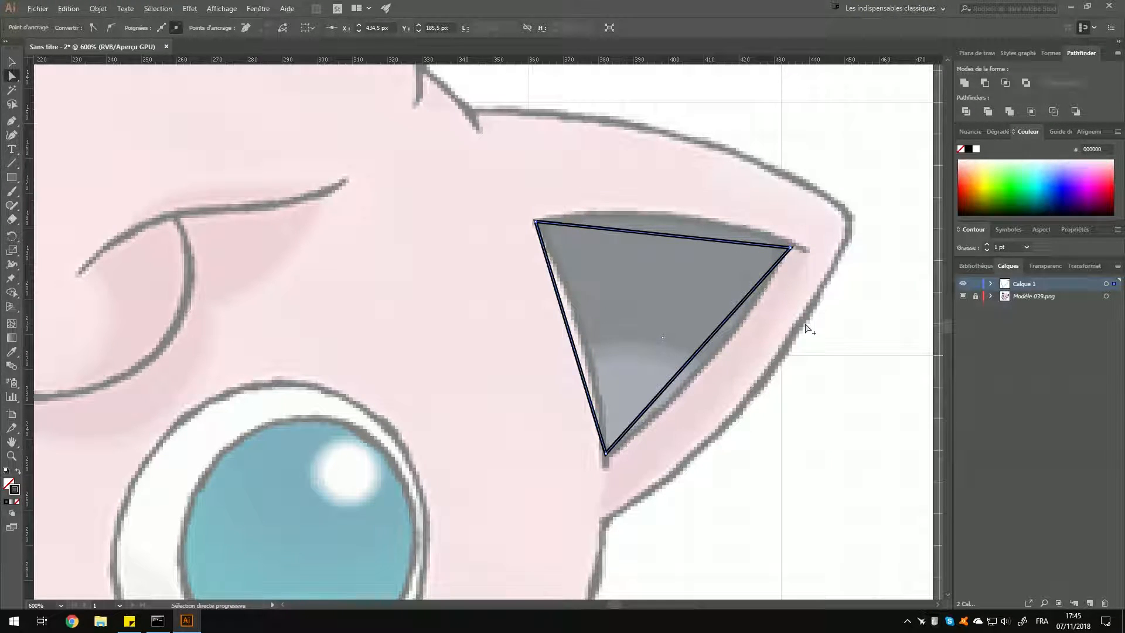
# Nudge the triangle's right corner point slightly up to match the inner ear's tip, and deselect the shape.
pyautogui.scroll(1, 809, 331)
pyautogui.press('space')
pyautogui.moveTo(725, 263); pyautogui.dragTo(744, 306)
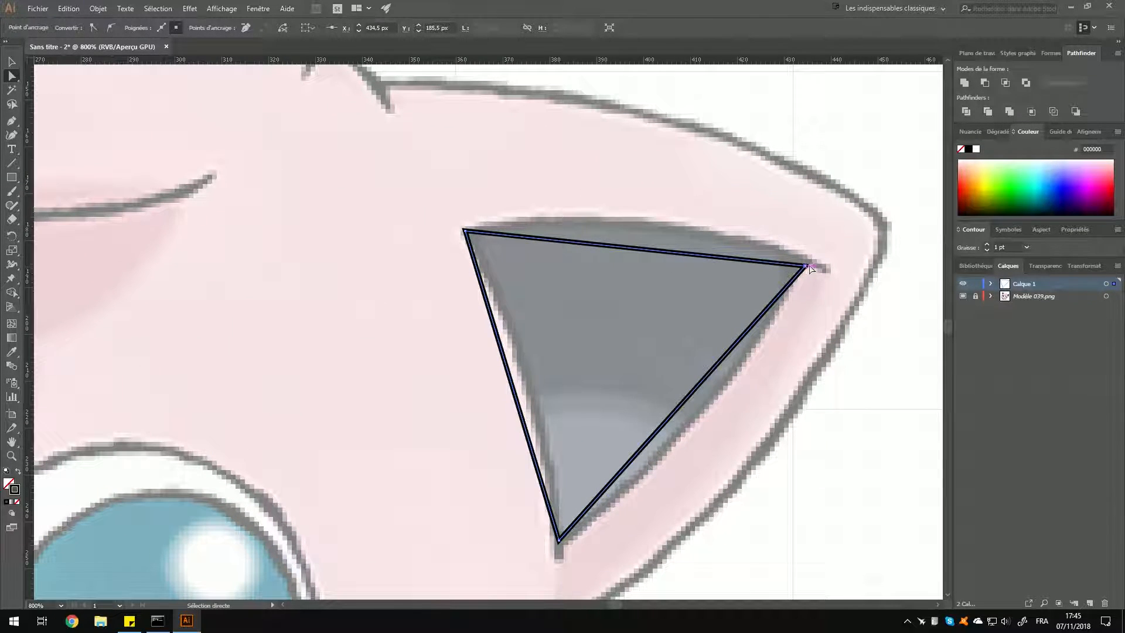
pyautogui.moveTo(805, 266); pyautogui.dragTo(808, 262)
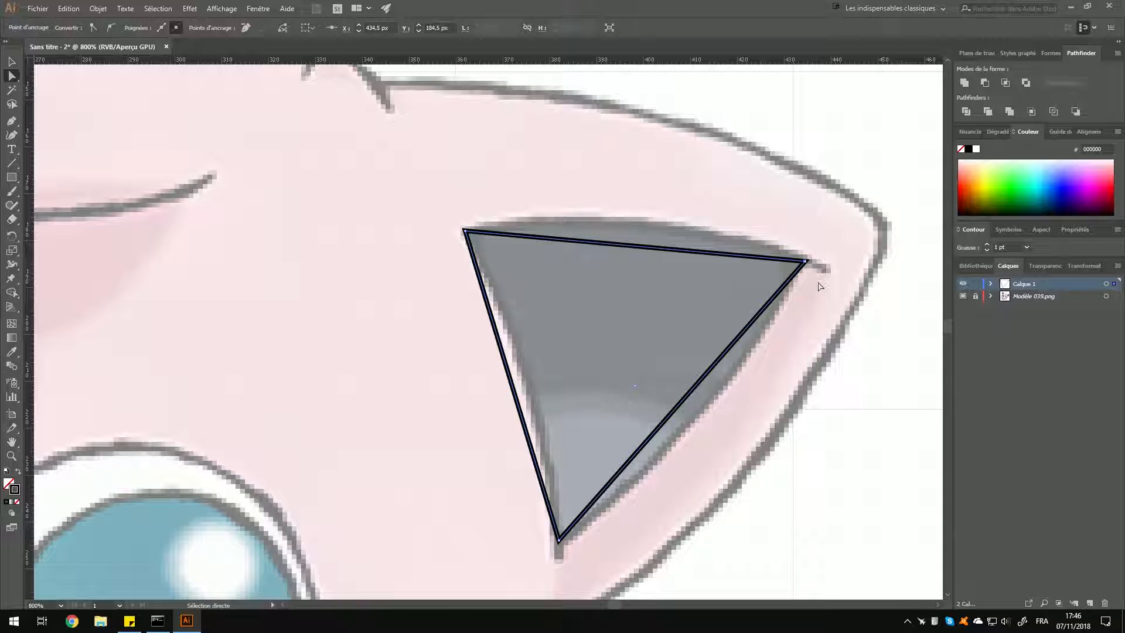
pyautogui.press('v')
pyautogui.click(844, 260)
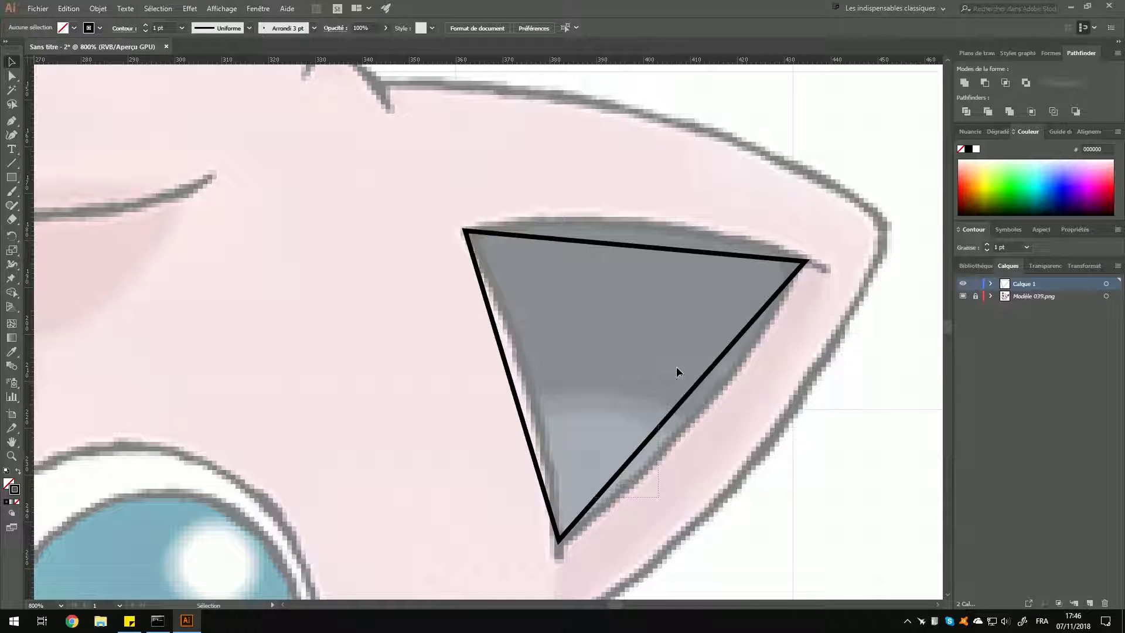
# Convert the triangle's upper-left and lower corner points to smooth points.
pyautogui.click(715, 386)
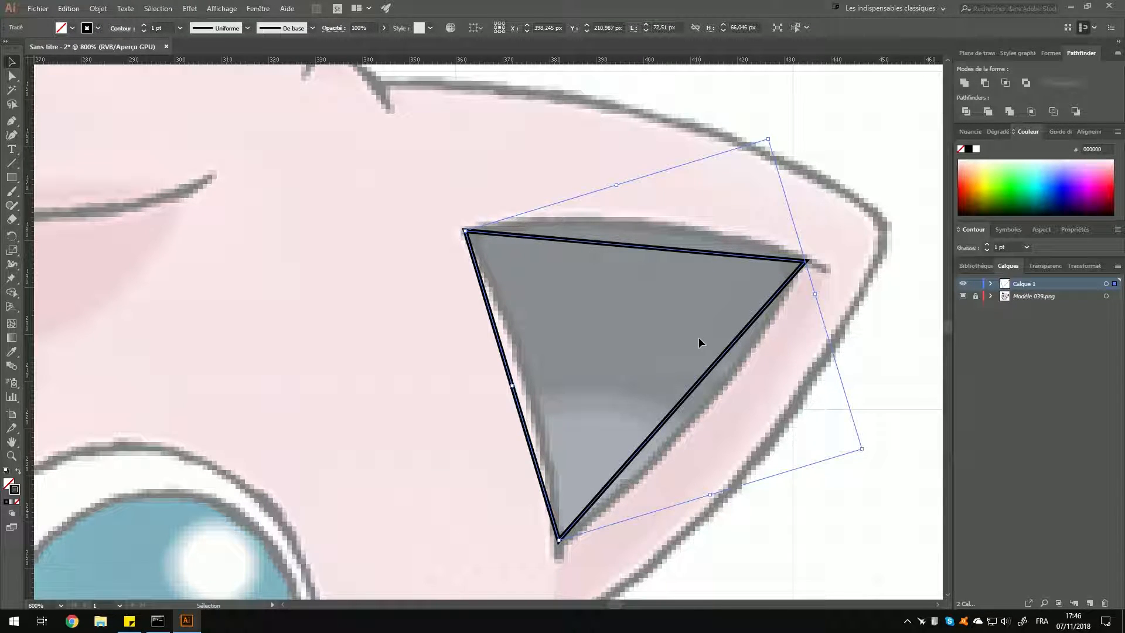
pyautogui.press('a')
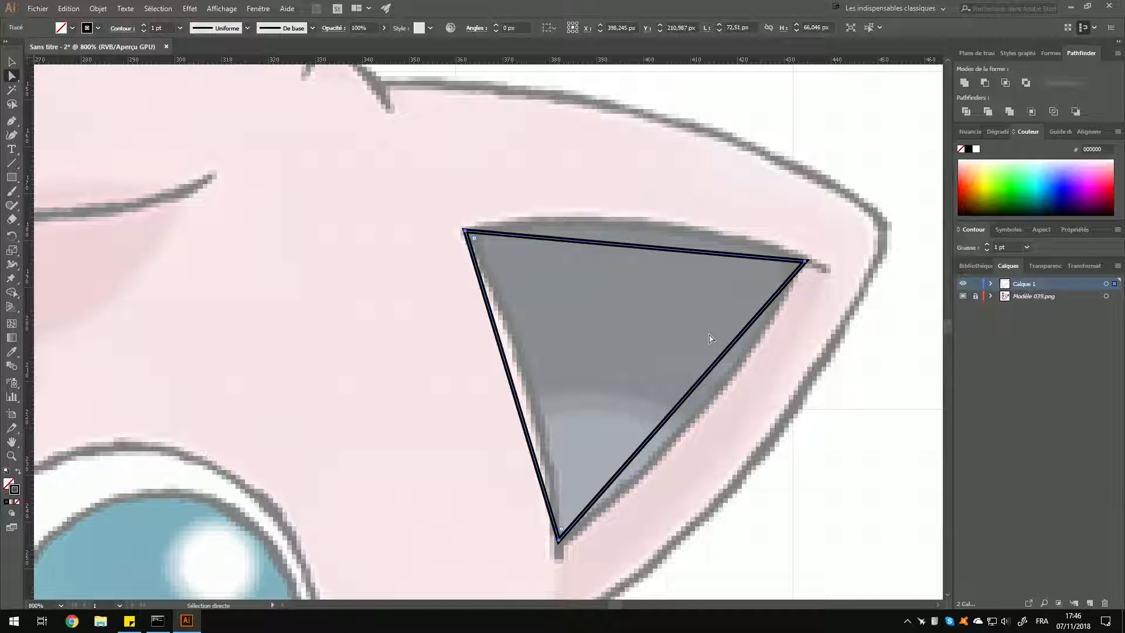
pyautogui.click(466, 232)
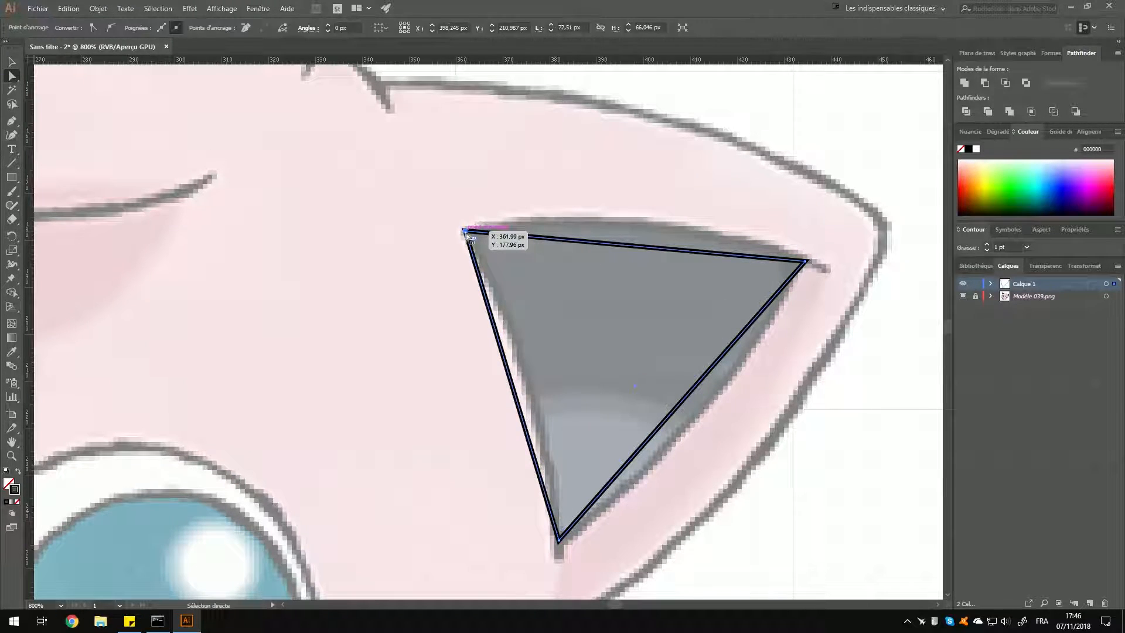
pyautogui.click(111, 29)
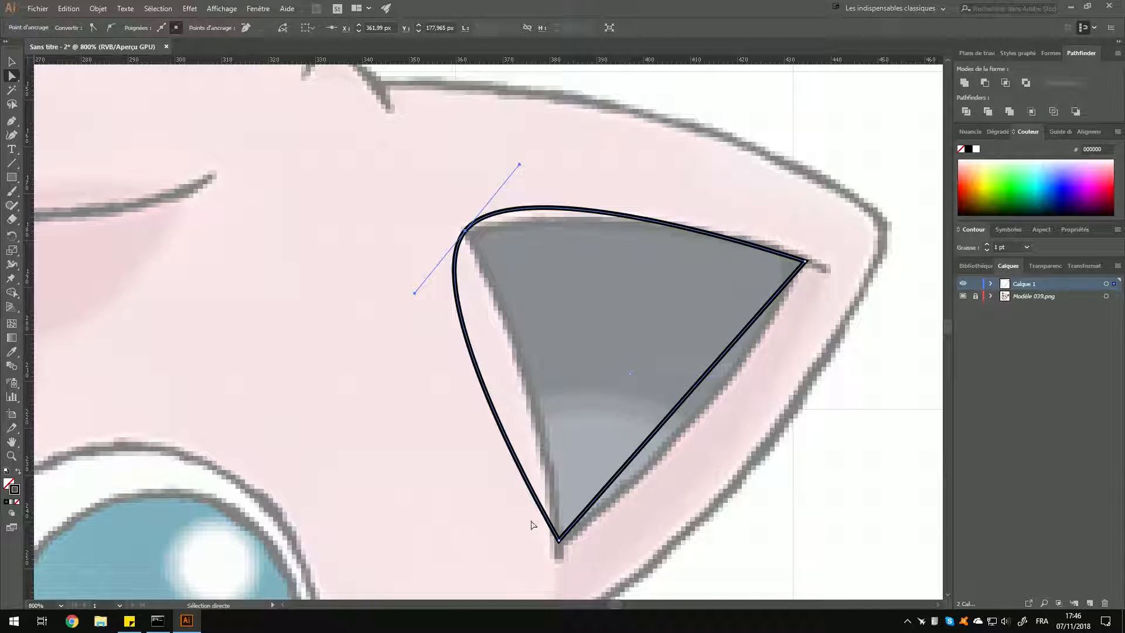
pyautogui.click(560, 536)
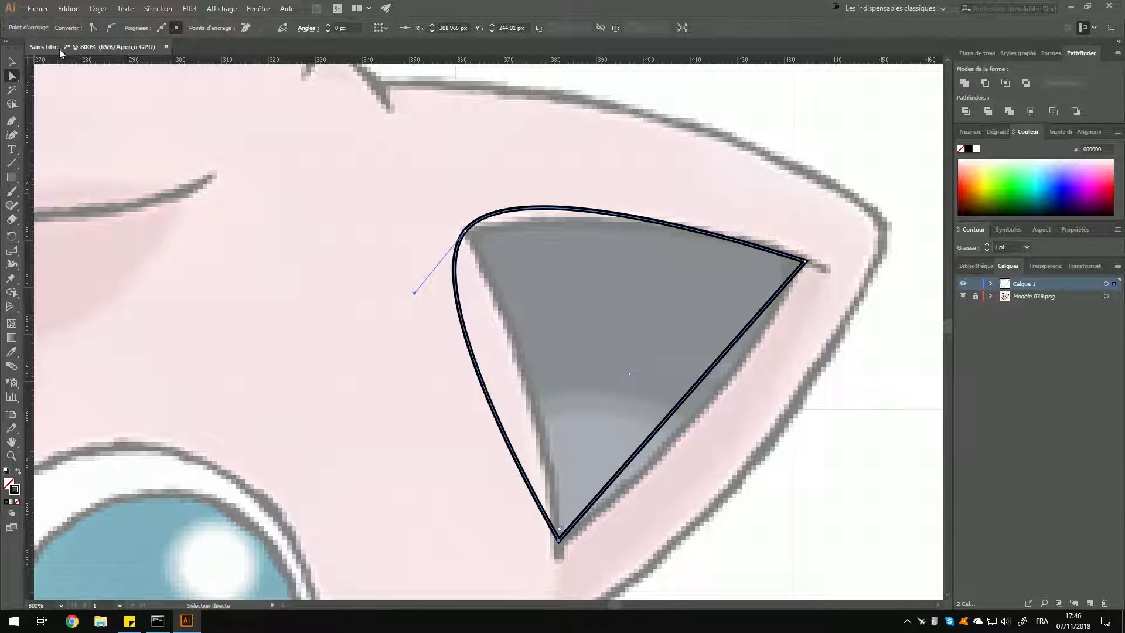
pyautogui.click(112, 28)
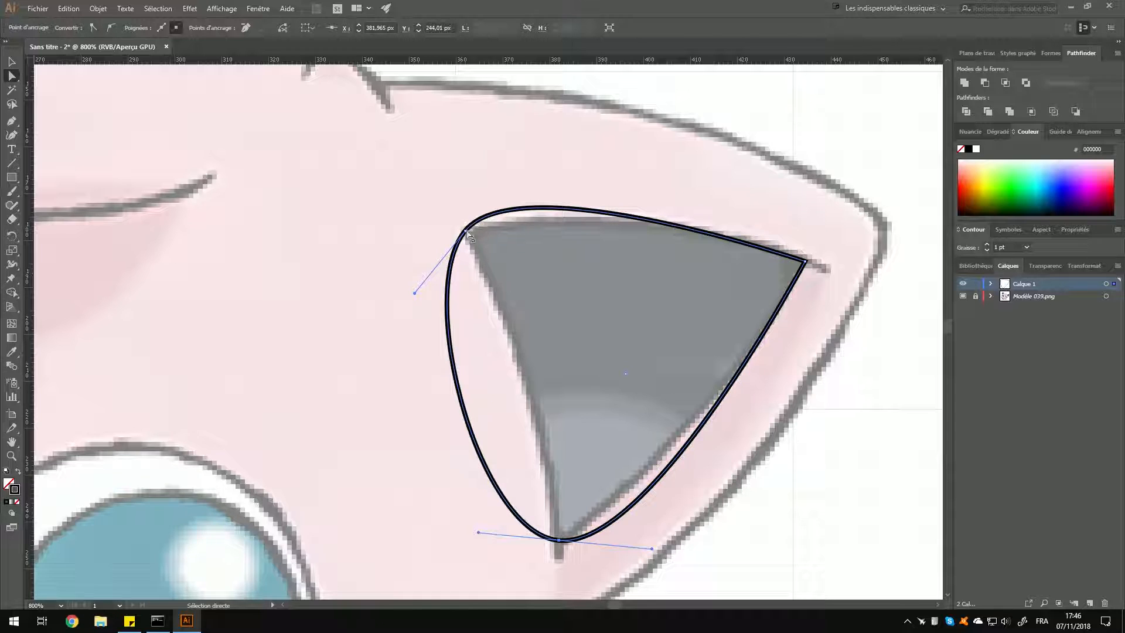
# Reshape the upper-left point's outer handle independently so the top edge follows the inner ear's upper curve.
pyautogui.click(465, 231)
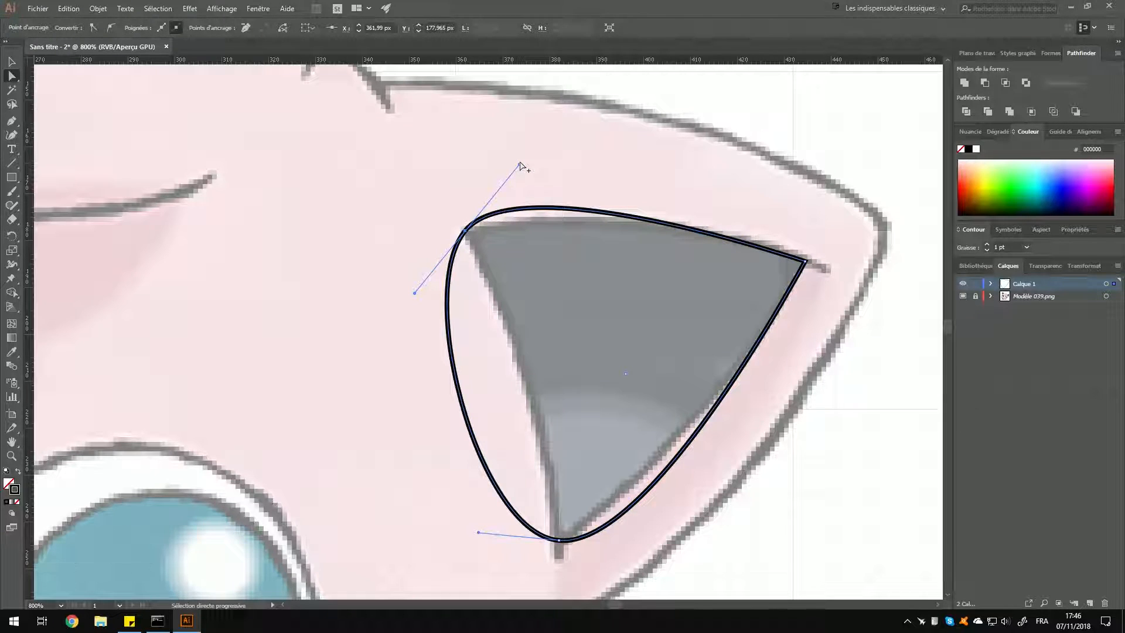
pyautogui.moveTo(428, 209); pyautogui.dragTo(521, 240)
pyautogui.click(529, 181)
pyautogui.moveTo(418, 202); pyautogui.dragTo(531, 286)
pyautogui.moveTo(519, 164); pyautogui.dragTo(646, 200)
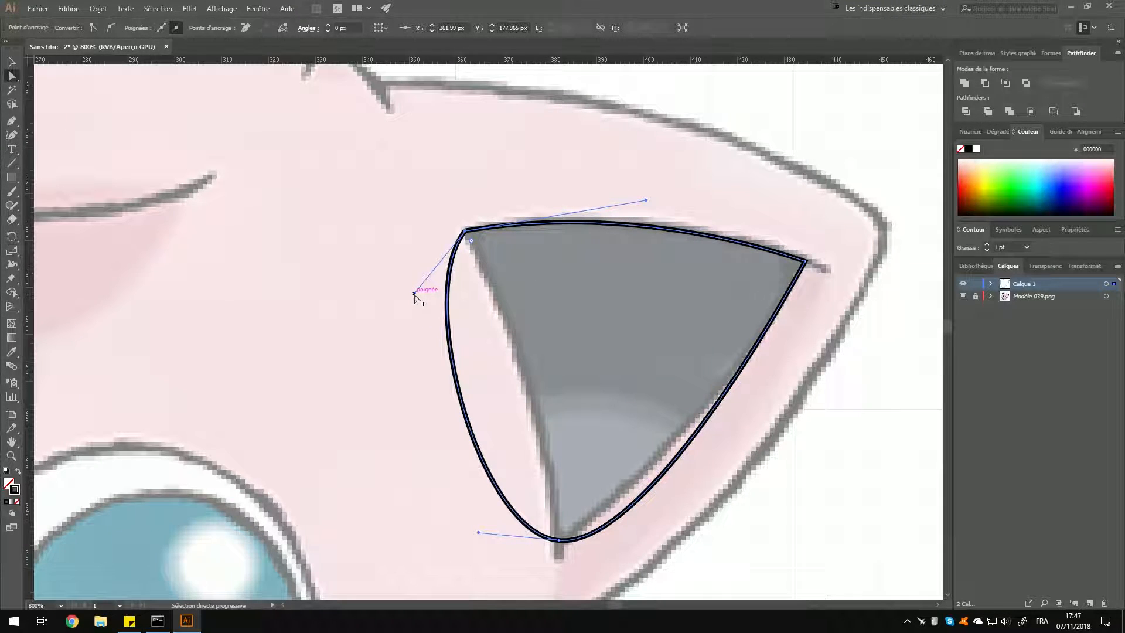
pyautogui.moveTo(415, 293); pyautogui.dragTo(463, 360)
pyautogui.hotkey('ctrl', 'z')
pyautogui.click(449, 338)
pyautogui.moveTo(413, 293); pyautogui.dragTo(598, 285)
pyautogui.hotkey('ctrl', 'z')
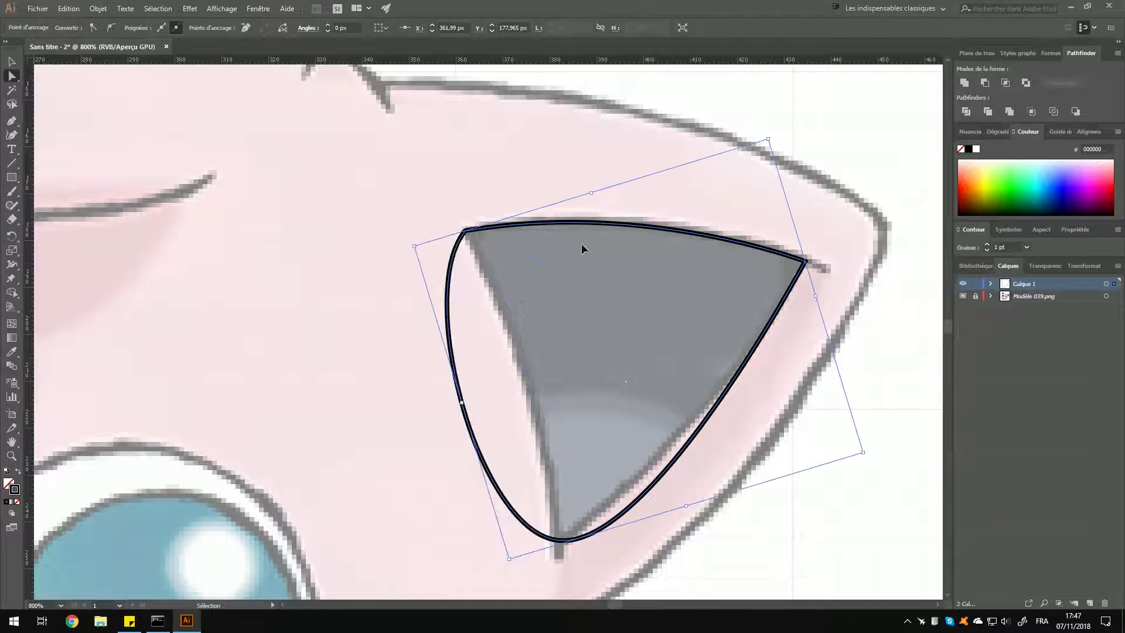
# Adjust the facing handles of the upper-left and lower points independently so the left edge follows the inner ear's left curve.
pyautogui.click(452, 394)
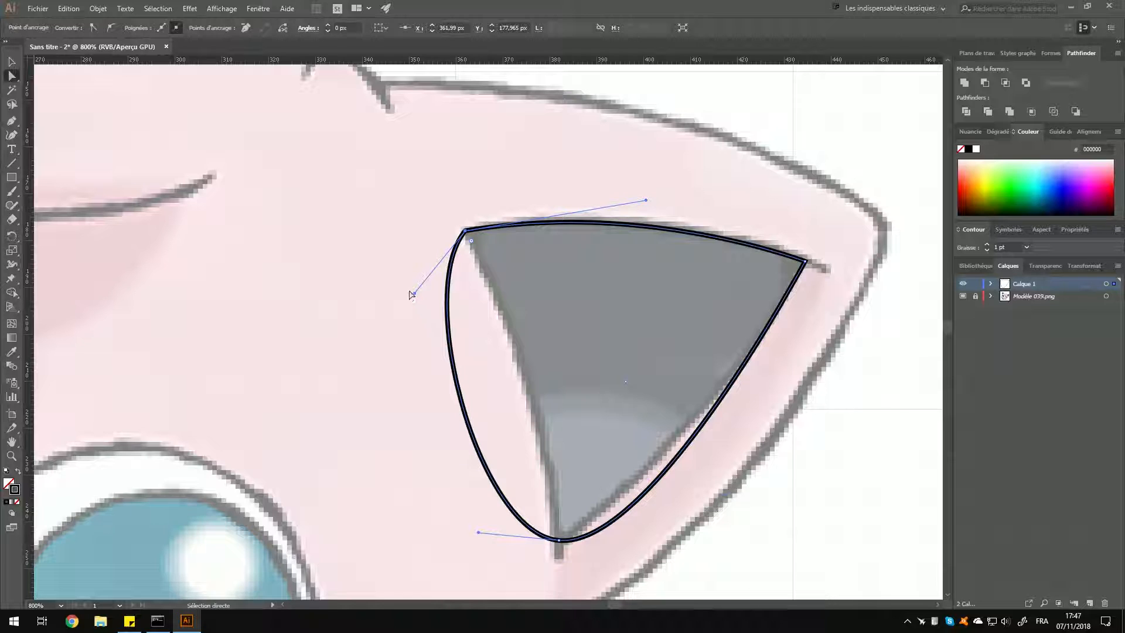
pyautogui.press('alt')
pyautogui.moveTo(414, 293); pyautogui.dragTo(533, 331)
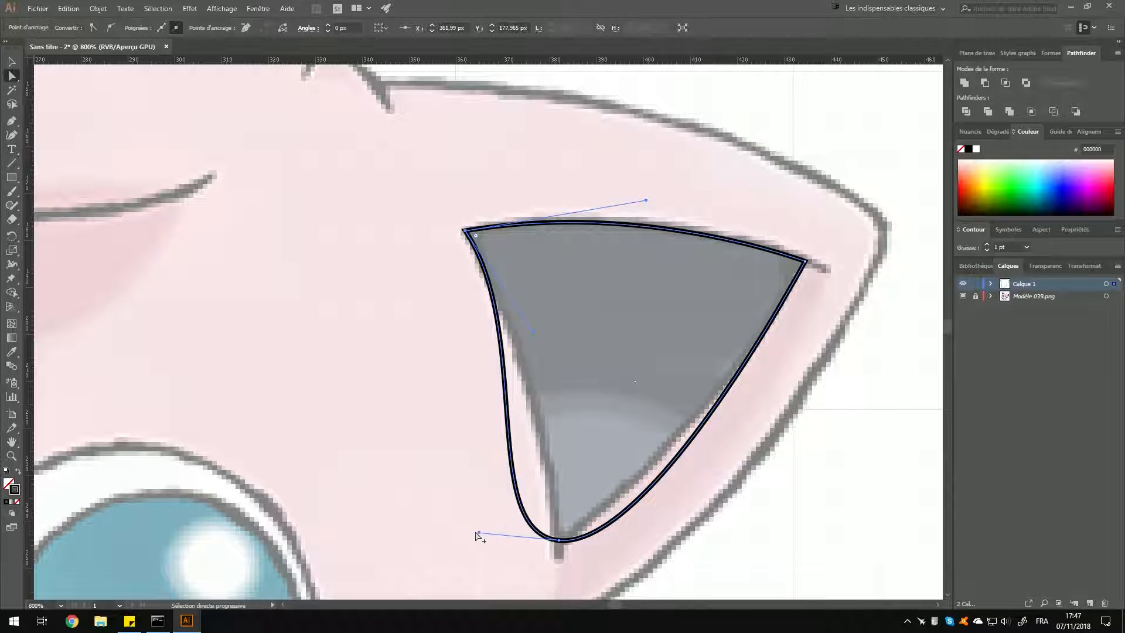
pyautogui.moveTo(479, 533); pyautogui.dragTo(538, 421)
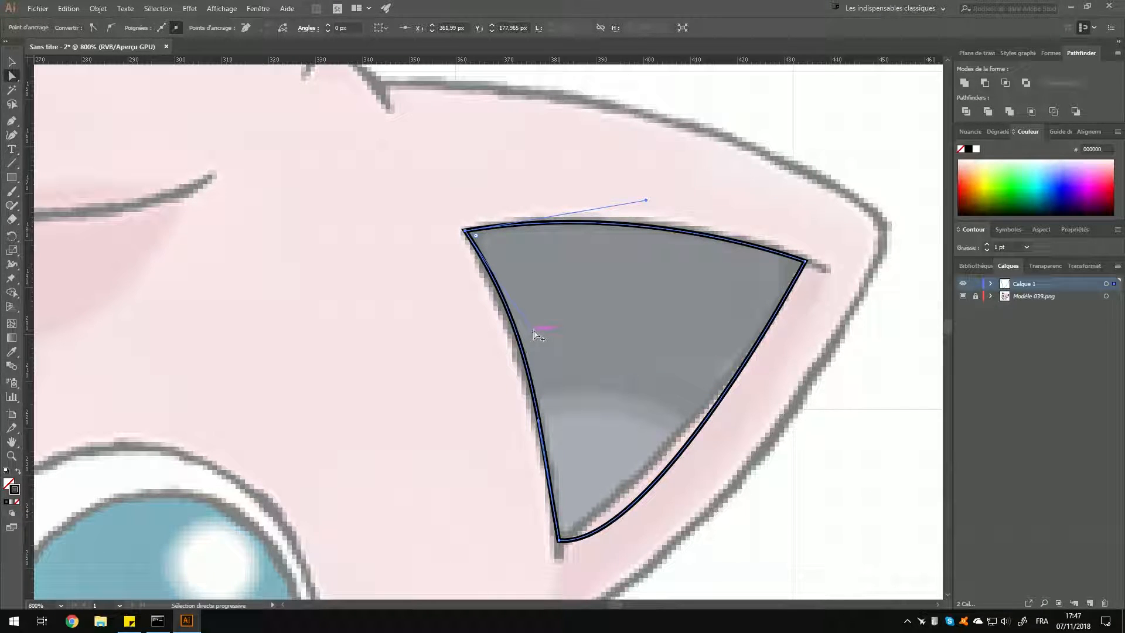
pyautogui.moveTo(533, 330)
pyautogui.mouseDown()
pyautogui.moveTo(523, 342)
pyautogui.moveTo(519, 327)
pyautogui.mouseUp()
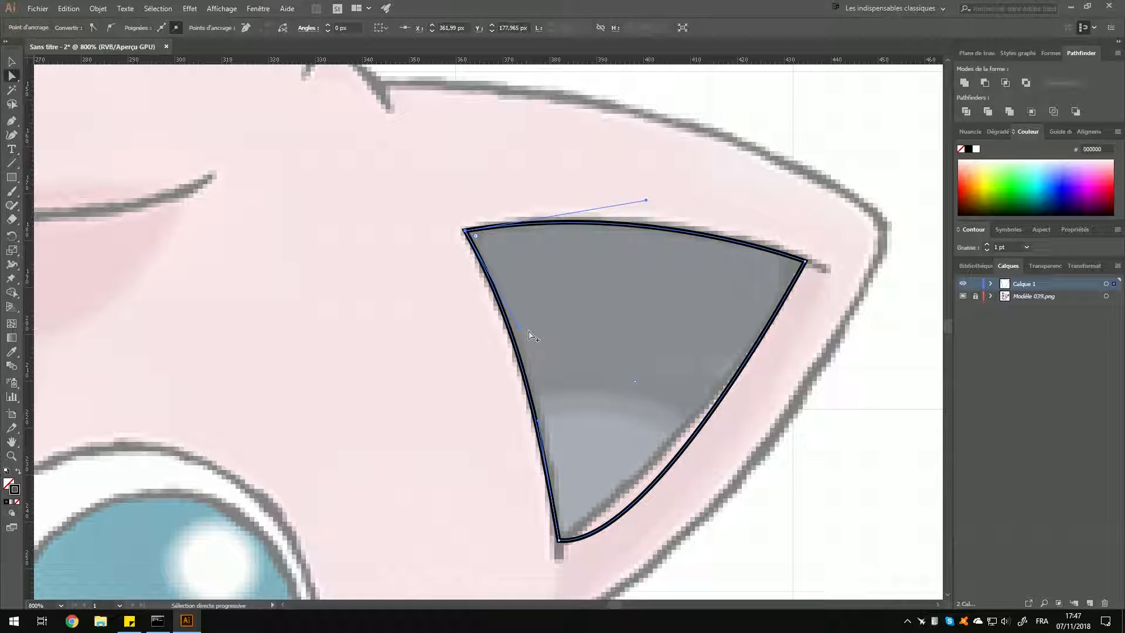
# Adjust the lower point's right handle so the right edge follows the inner ear's curve, and deselect the shape.
pyautogui.click(559, 540)
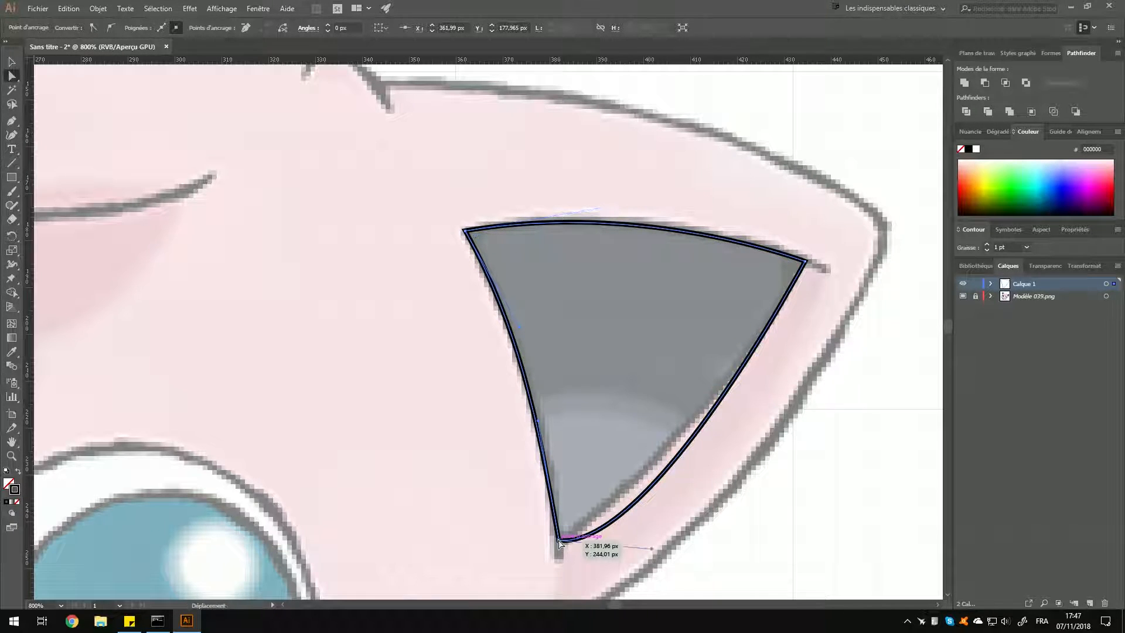
pyautogui.moveTo(652, 550); pyautogui.dragTo(686, 476)
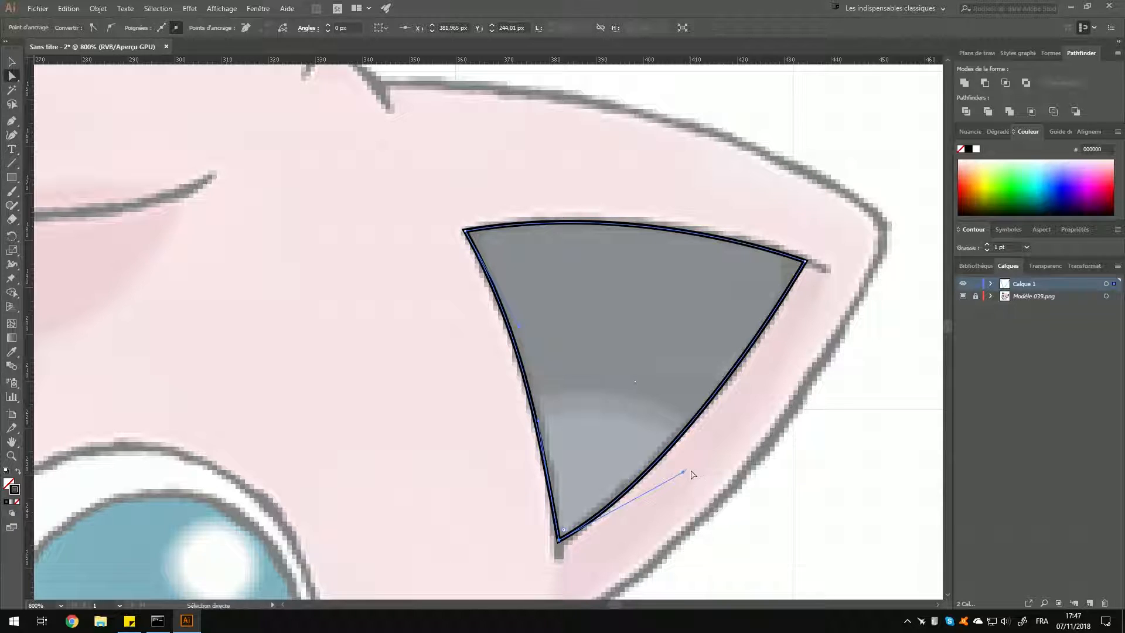
pyautogui.press('v')
pyautogui.click(478, 466)
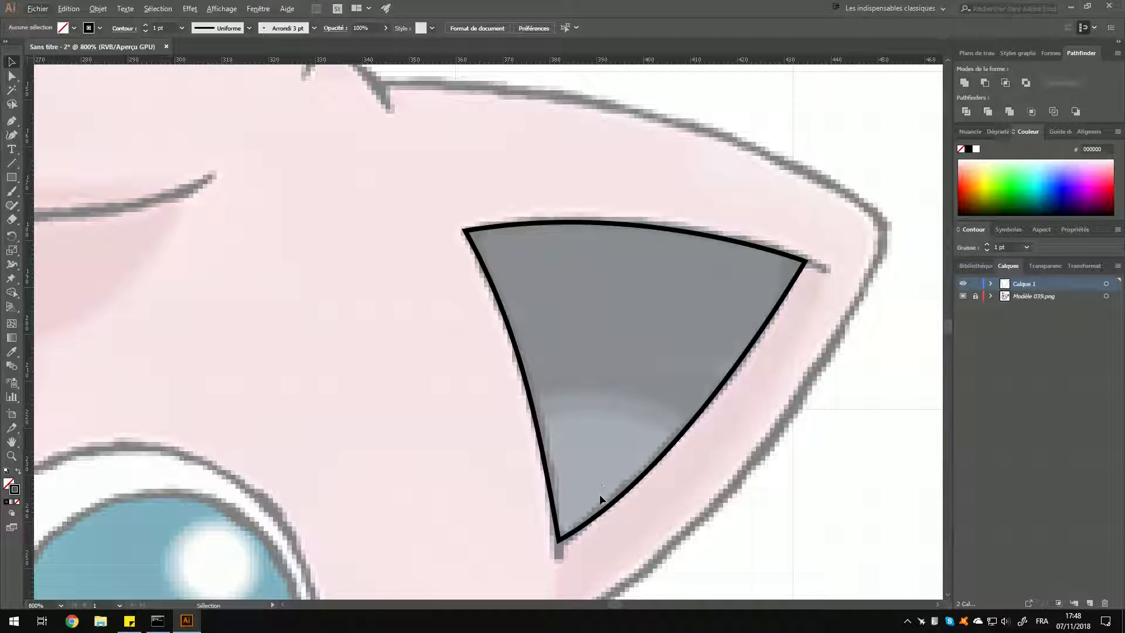
# Examine the traced inner ear against the template, including its lower and right tips, at several magnifications.
pyautogui.scroll(-4, 578, 493)
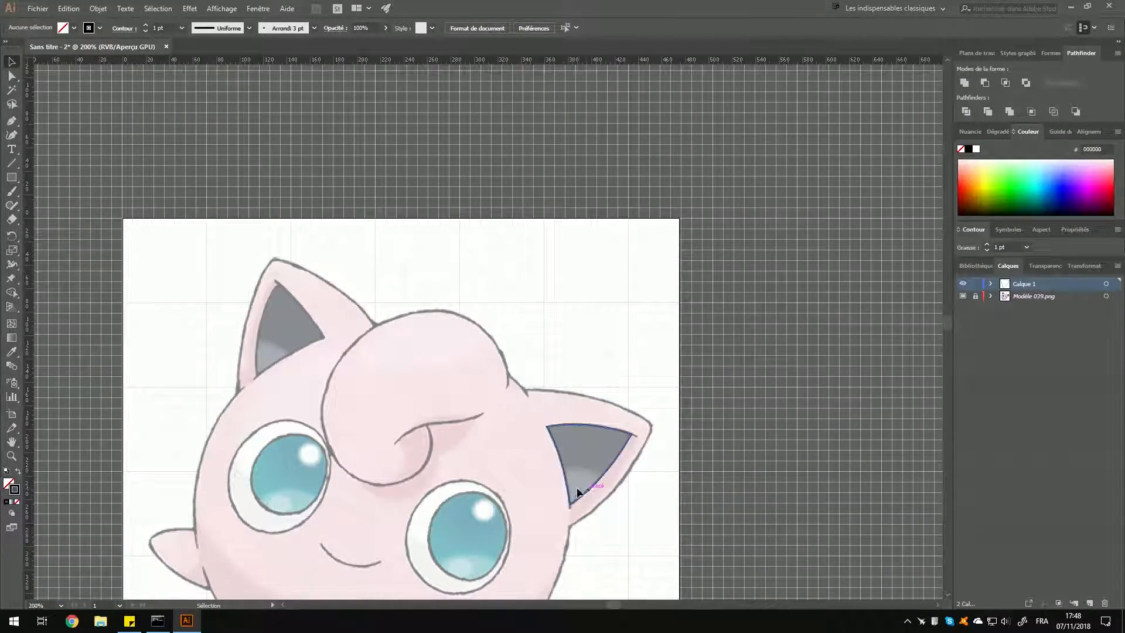
pyautogui.moveTo(577, 487); pyautogui.dragTo(691, 293)
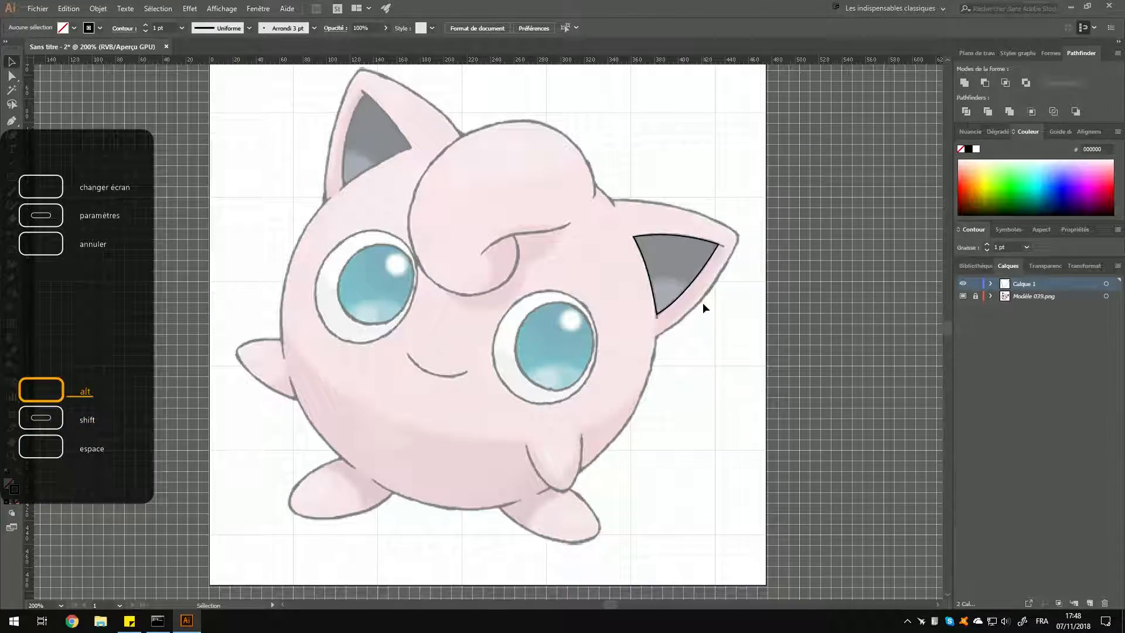
pyautogui.scroll(3, 706, 305)
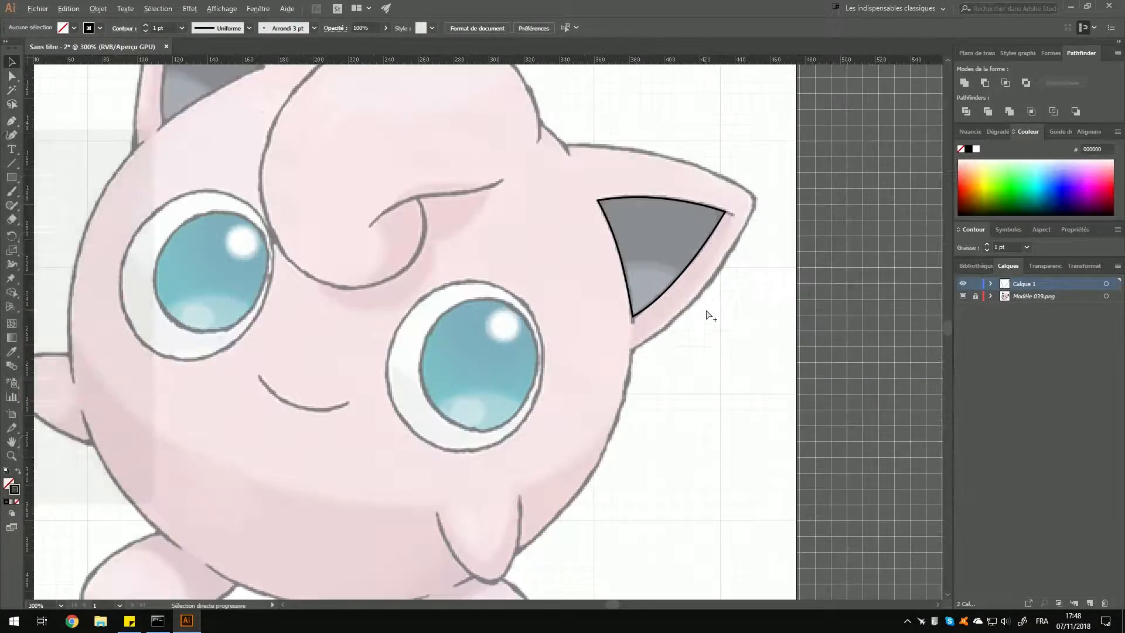
pyautogui.hscroll(-1, 710, 311)
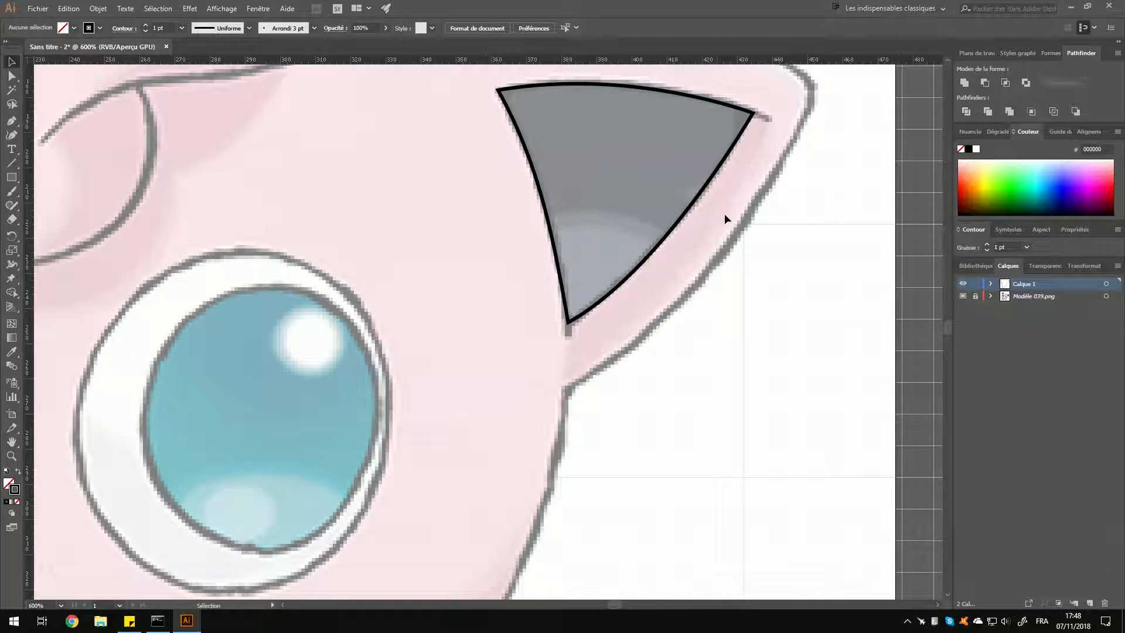
pyautogui.moveTo(568, 356); pyautogui.dragTo(623, 325)
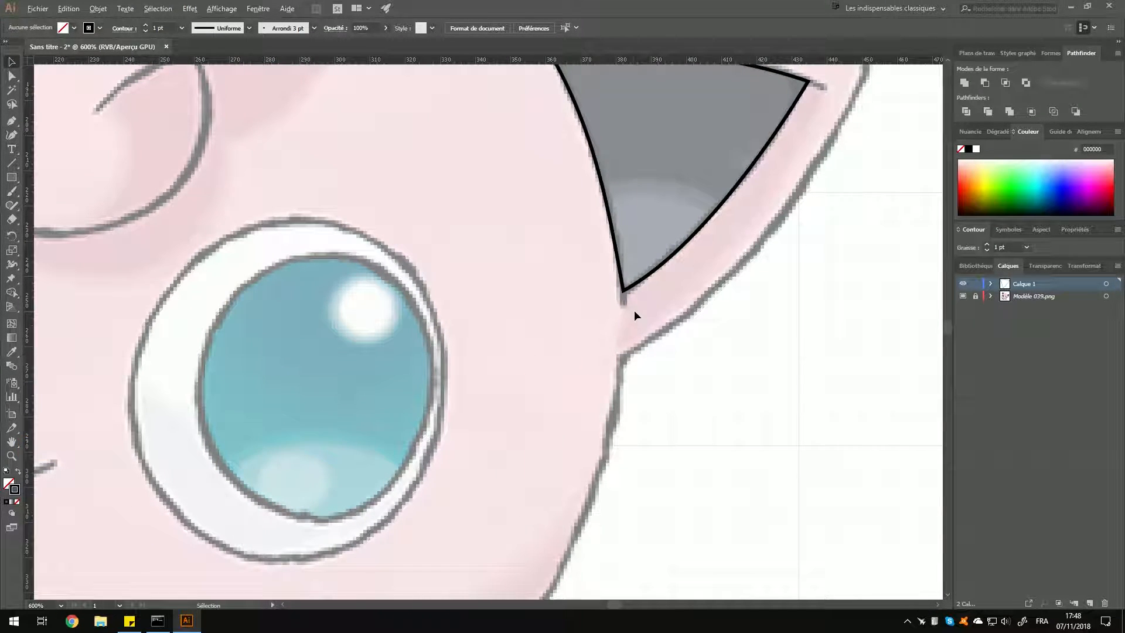
pyautogui.scroll(3, 634, 310)
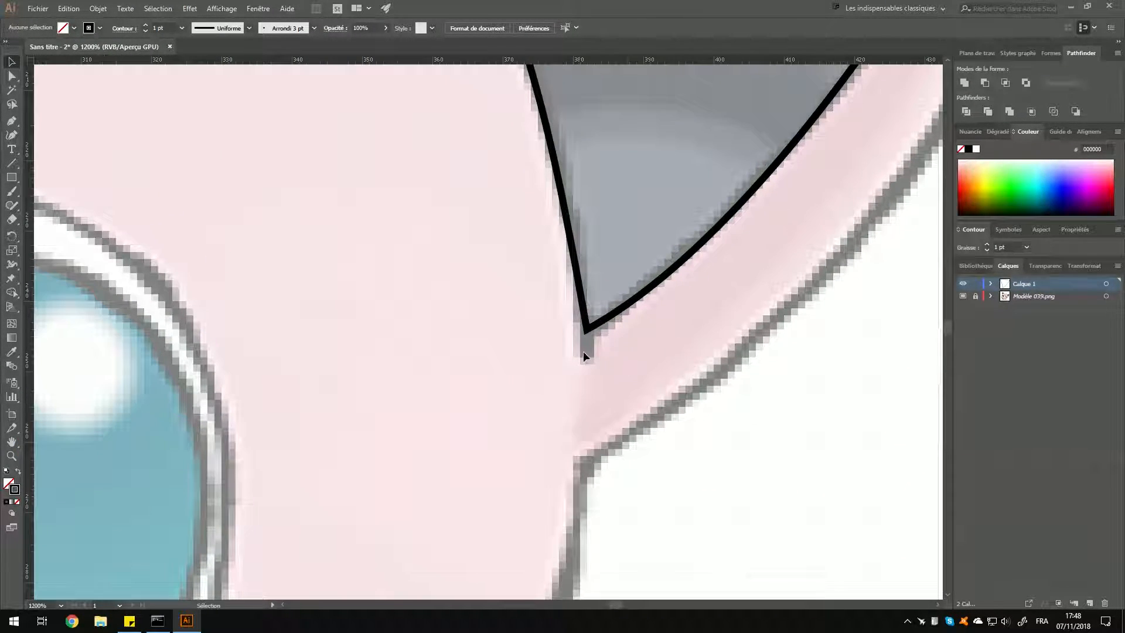
pyautogui.moveTo(806, 202); pyautogui.dragTo(645, 393)
pyautogui.moveTo(858, 135); pyautogui.dragTo(761, 227)
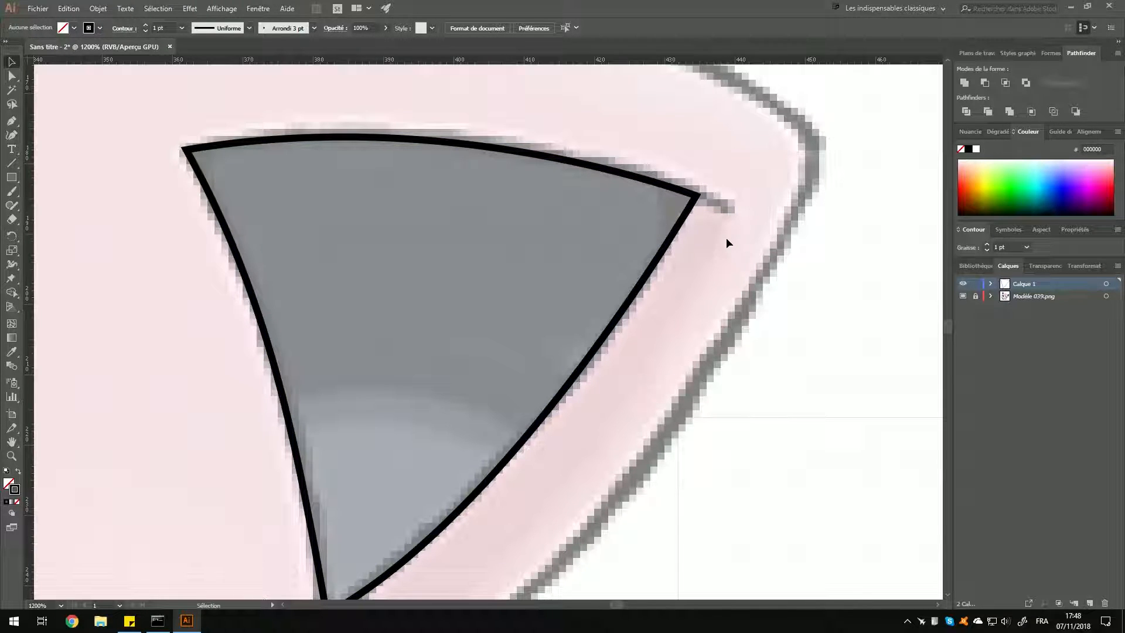
pyautogui.scroll(-6, 726, 245)
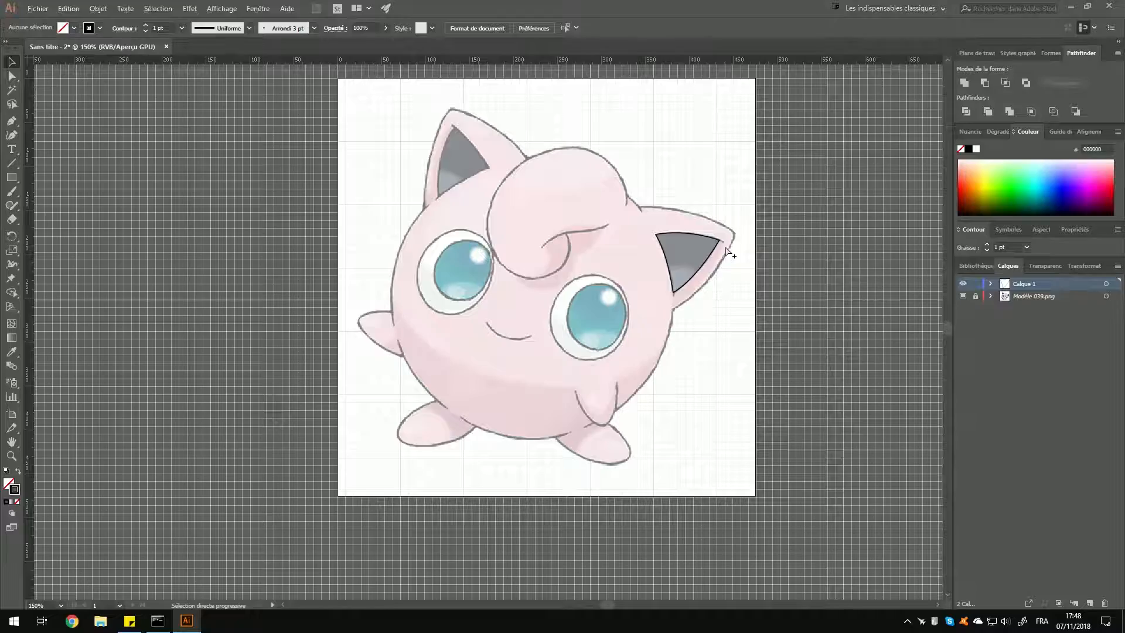
# Draw a circle about 33 px wide with the Ellipse tool over the character's mouth.
pyautogui.moveTo(496, 349); pyautogui.dragTo(566, 356)
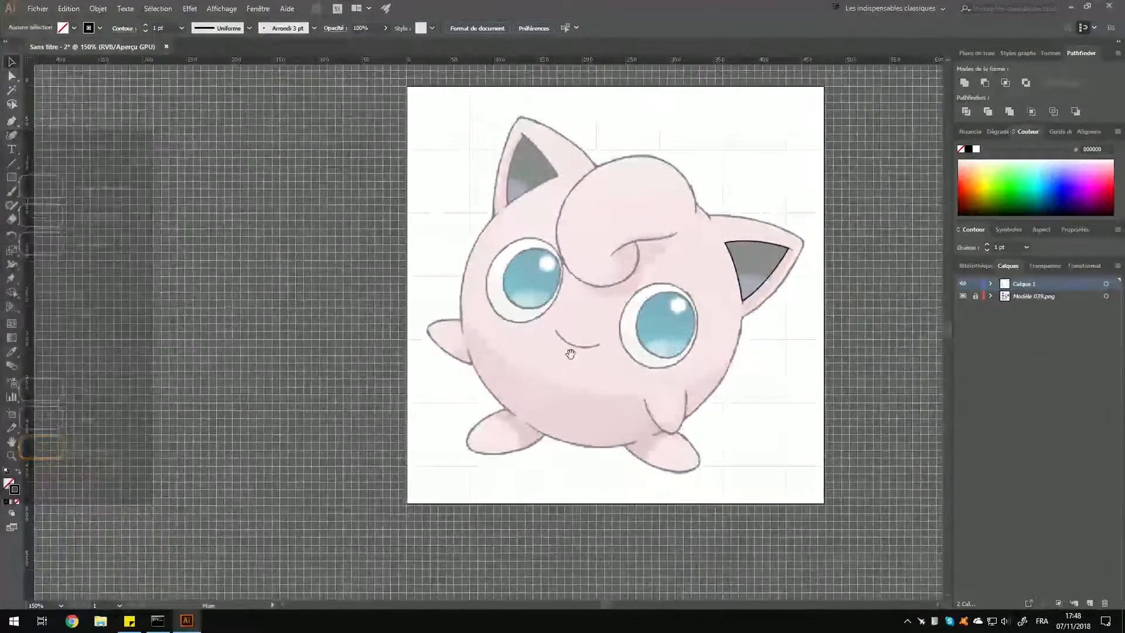
pyautogui.scroll(3, 571, 353)
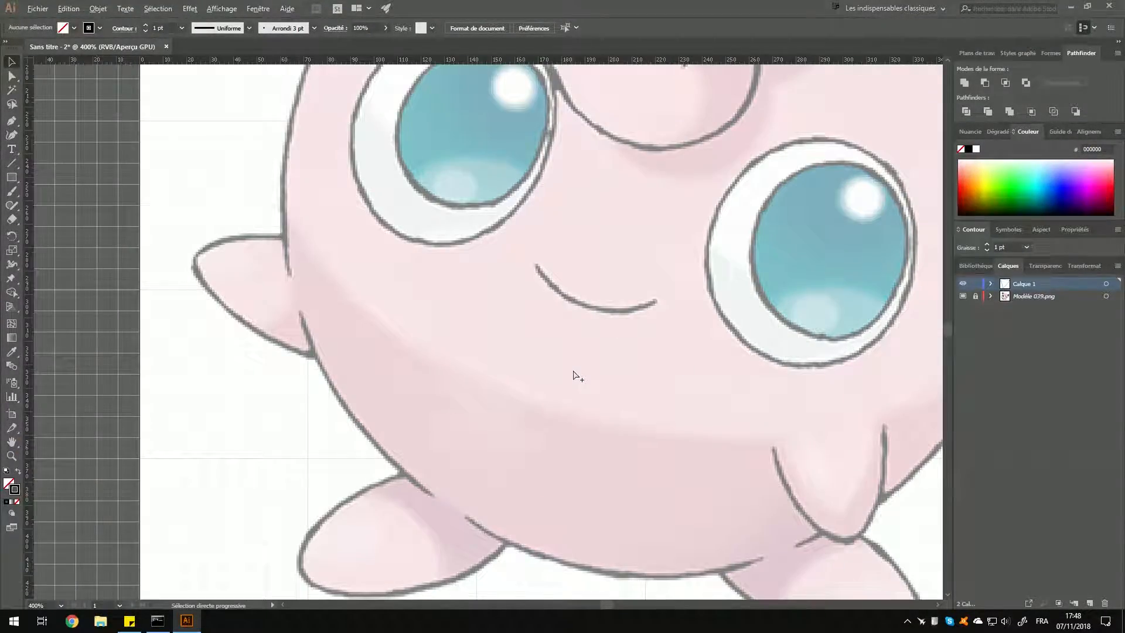
pyautogui.moveTo(643, 325); pyautogui.dragTo(616, 359)
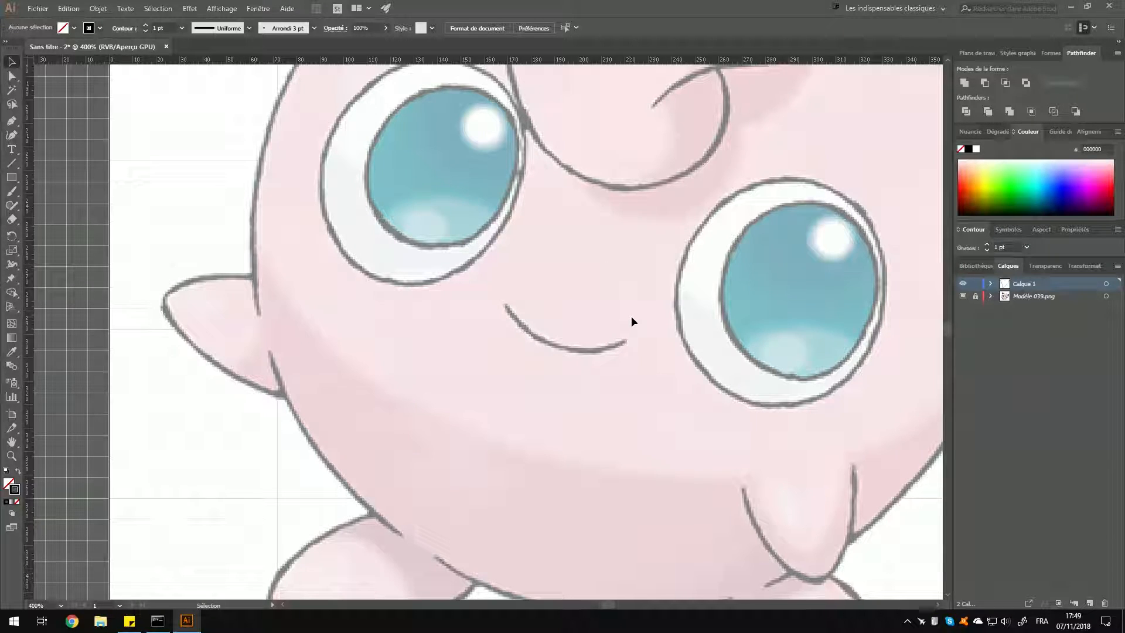
pyautogui.press('l')
pyautogui.moveTo(544, 283); pyautogui.dragTo(639, 349)
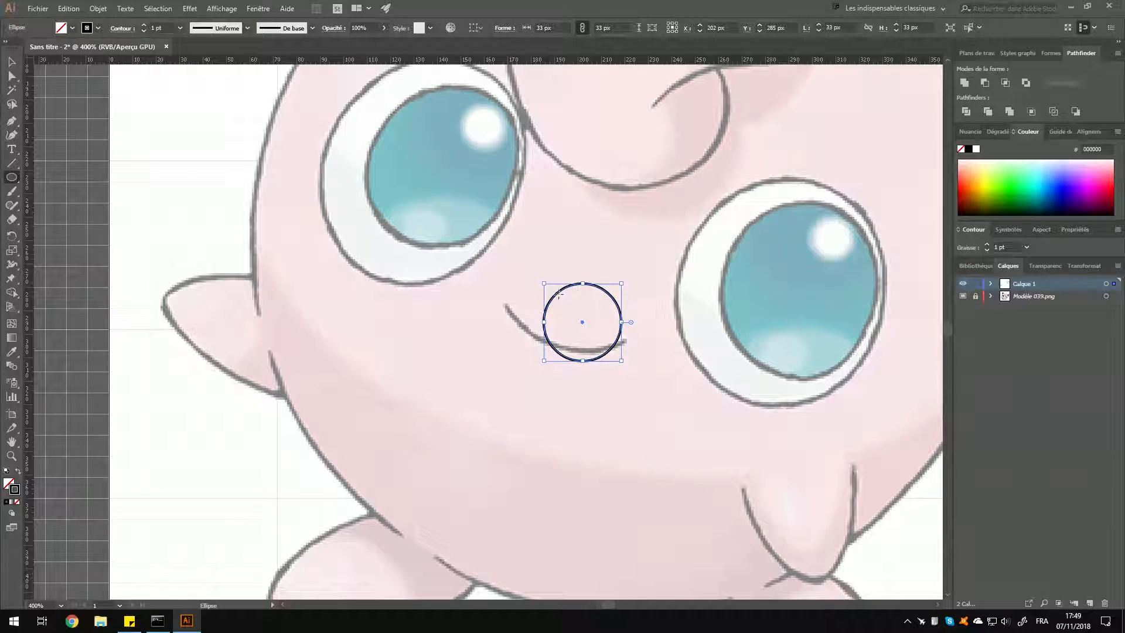
# Replace the circle over the mouth with a straight line about 52 px wide and 15 px high joining the smile's two ends.
pyautogui.press('Delete')
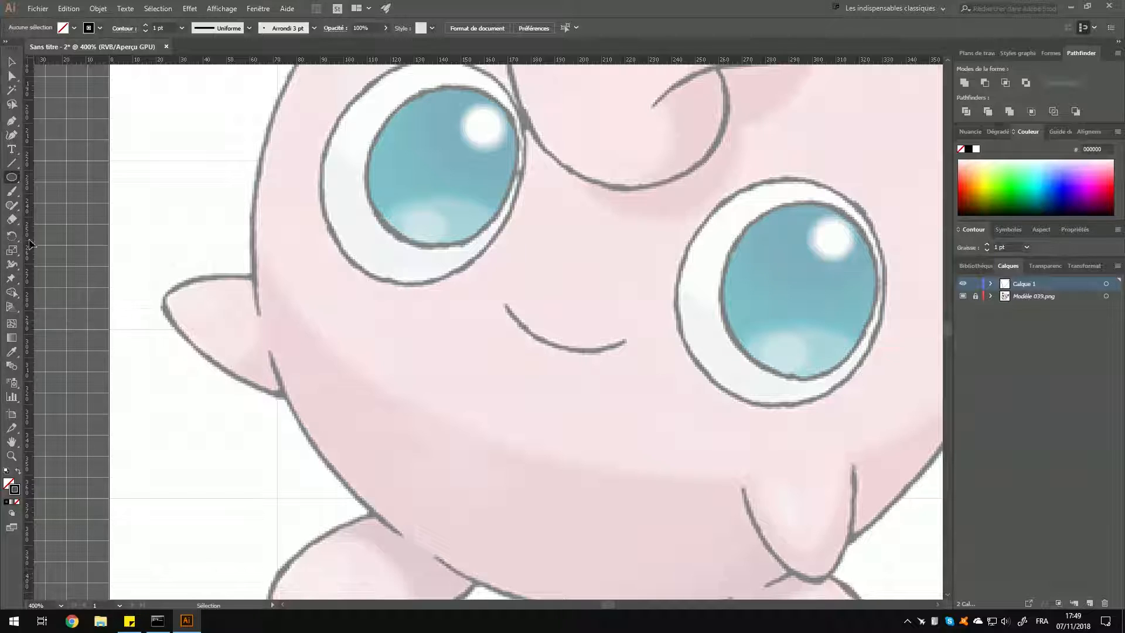
pyautogui.click(14, 167)
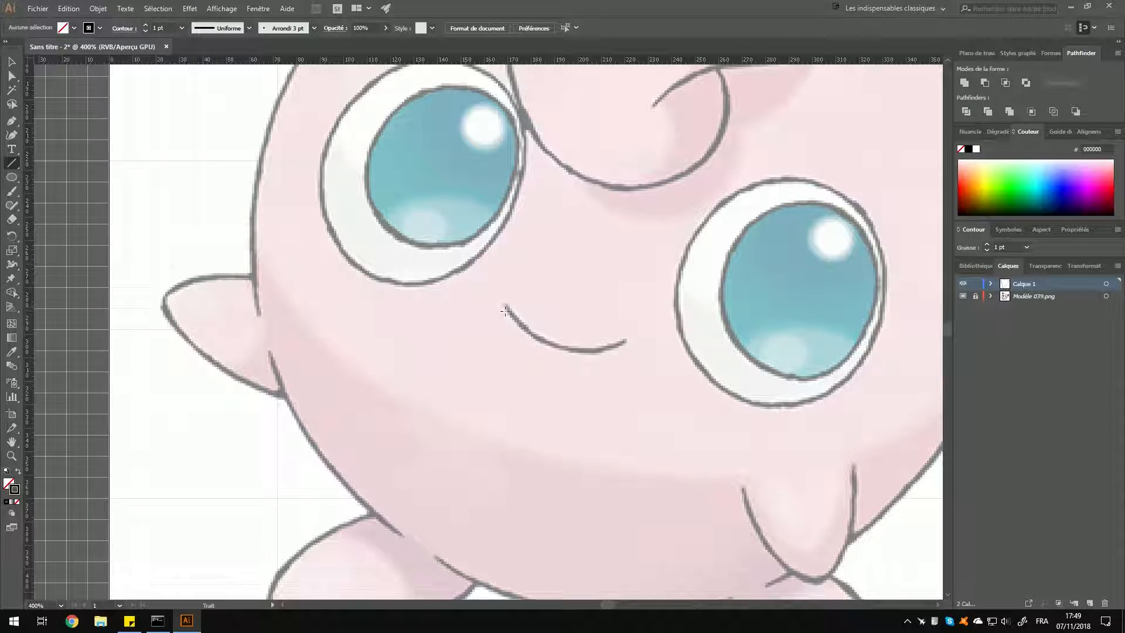
pyautogui.scroll(4, 508, 319)
pyautogui.scroll(-3, 510, 318)
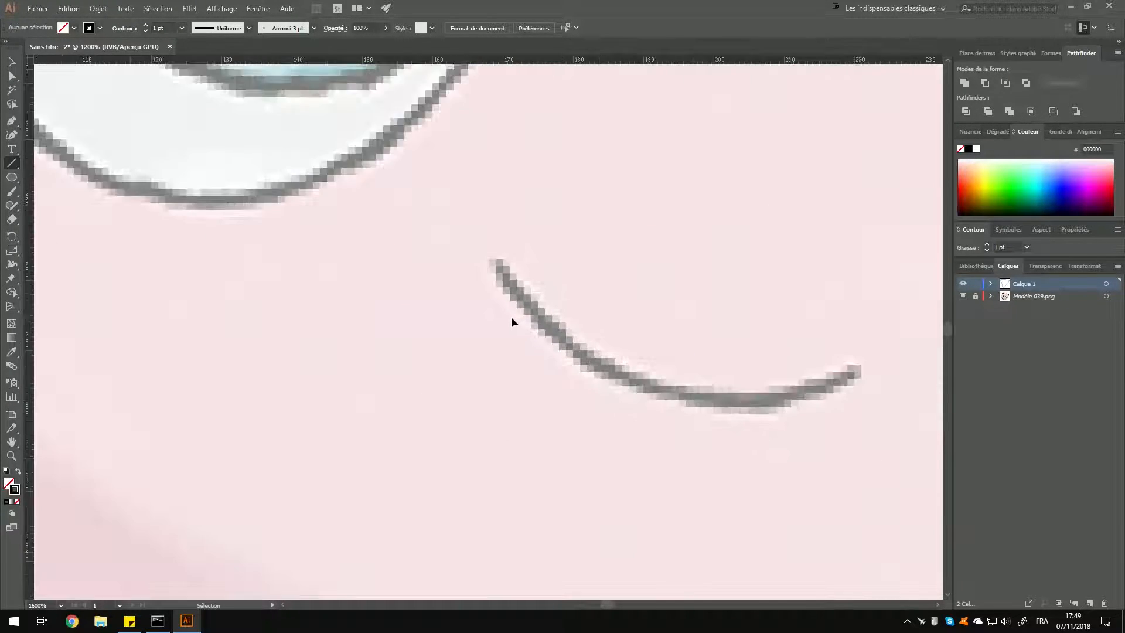
pyautogui.scroll(1, 511, 317)
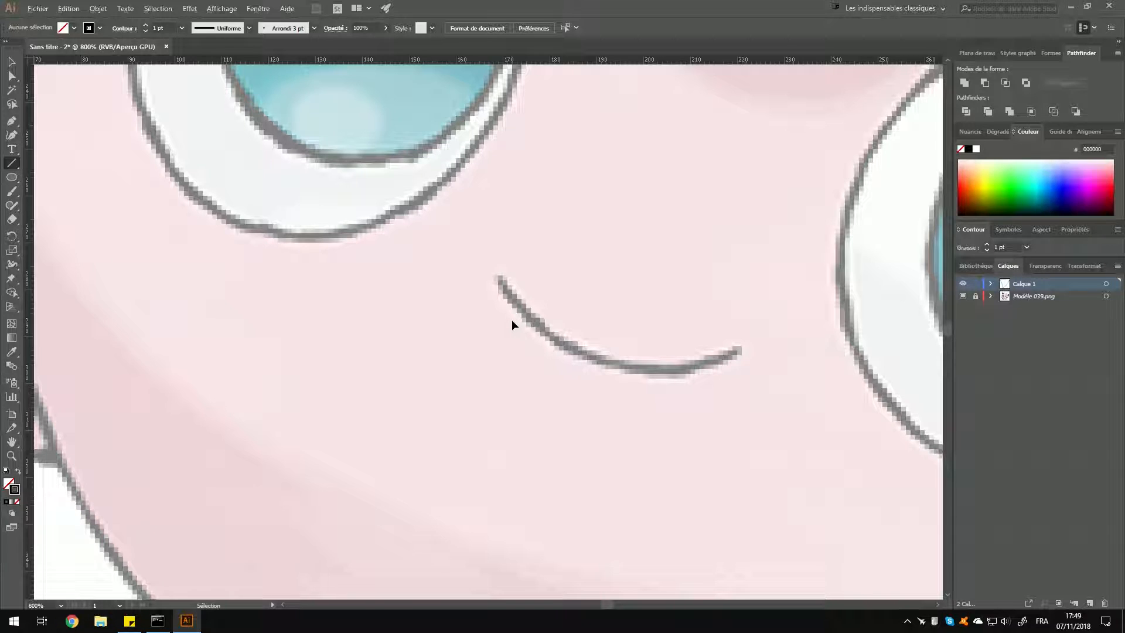
pyautogui.scroll(1, 513, 325)
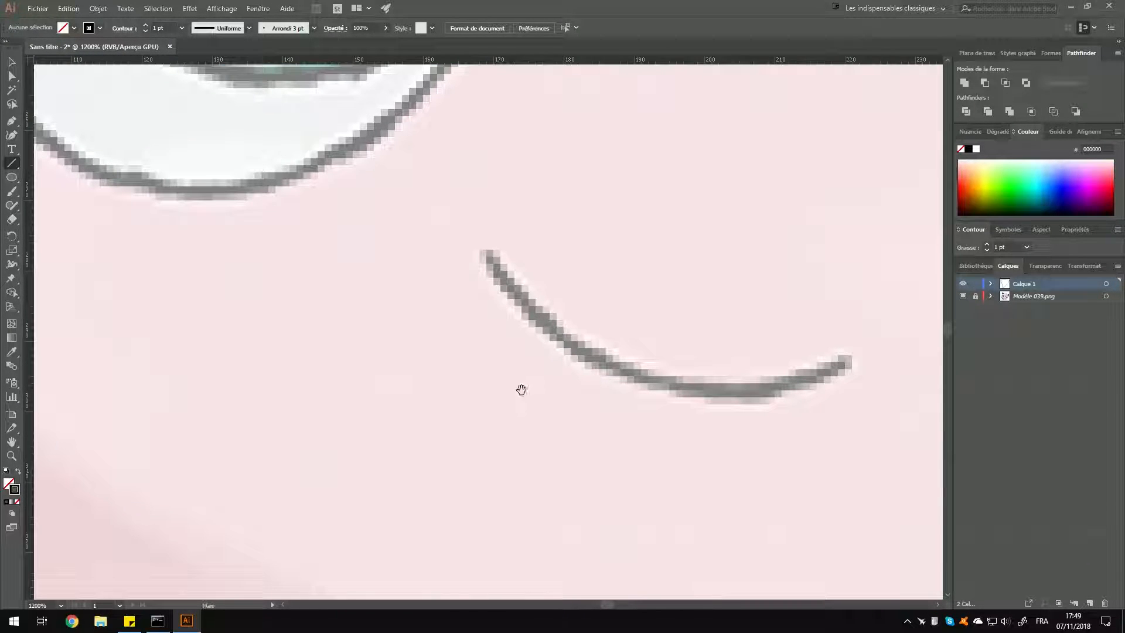
pyautogui.moveTo(519, 389); pyautogui.dragTo(346, 383)
pyautogui.moveTo(288, 239); pyautogui.dragTo(289, 240)
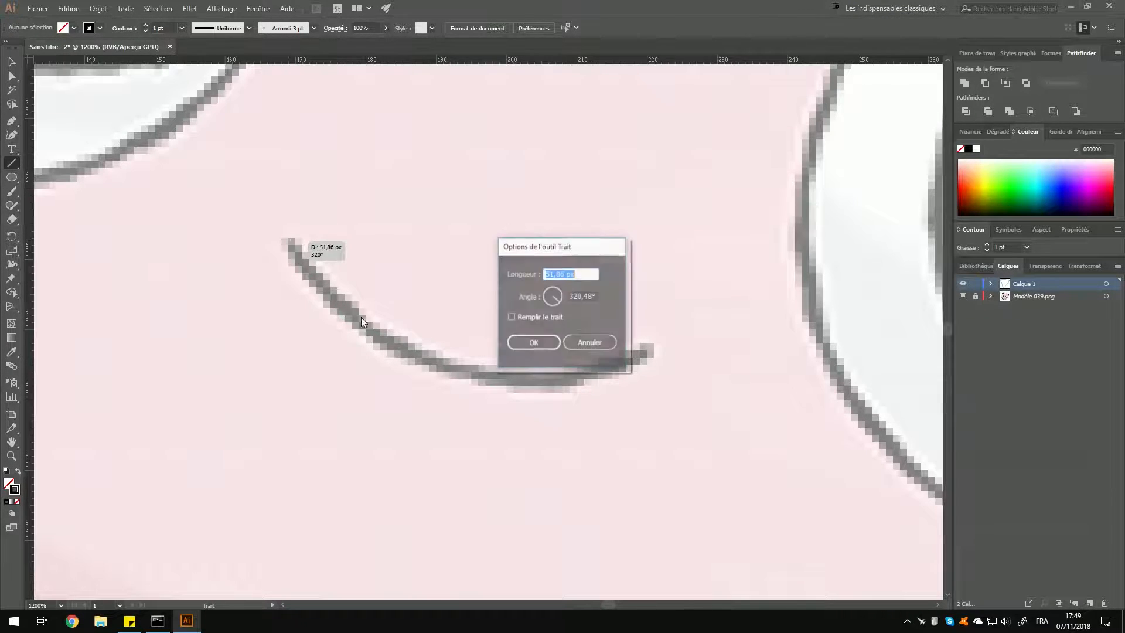
pyautogui.click(568, 336)
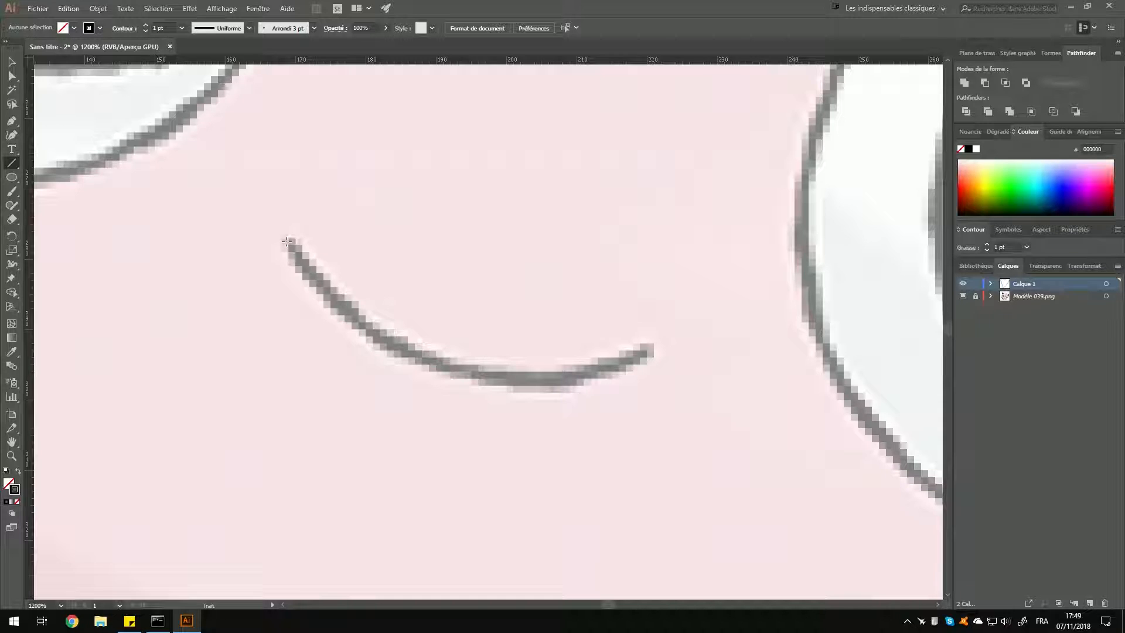
pyautogui.moveTo(288, 241); pyautogui.dragTo(645, 347)
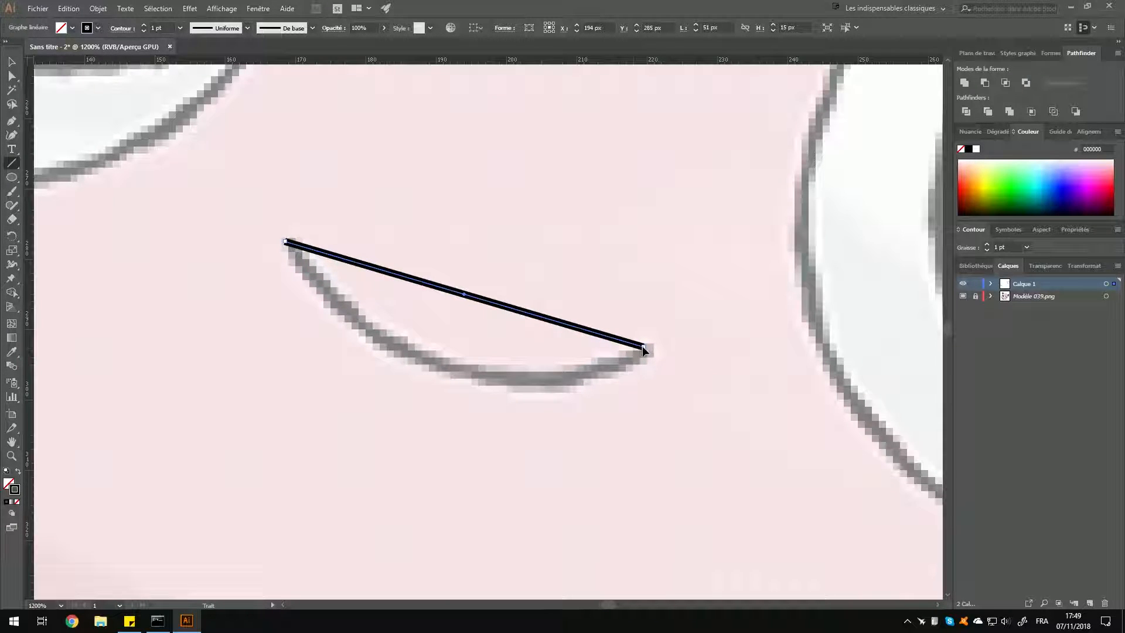
pyautogui.moveTo(645, 349); pyautogui.dragTo(650, 347)
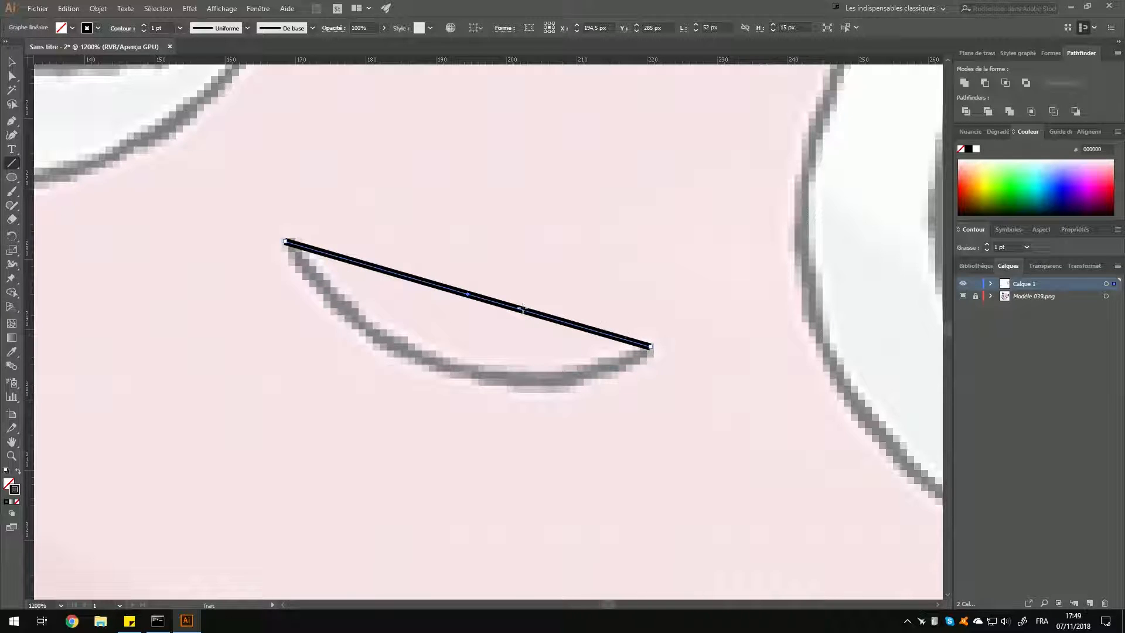
# Convert both end anchor points of the mouth line to smooth points.
pyautogui.press('a')
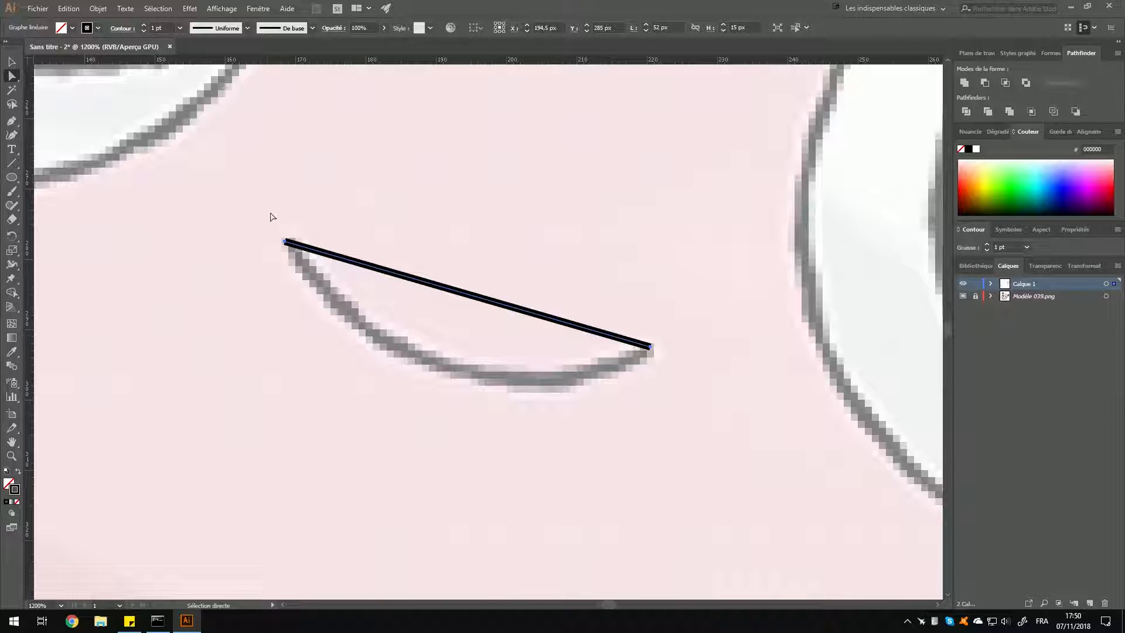
pyautogui.moveTo(261, 220); pyautogui.dragTo(664, 402)
pyautogui.click(285, 242)
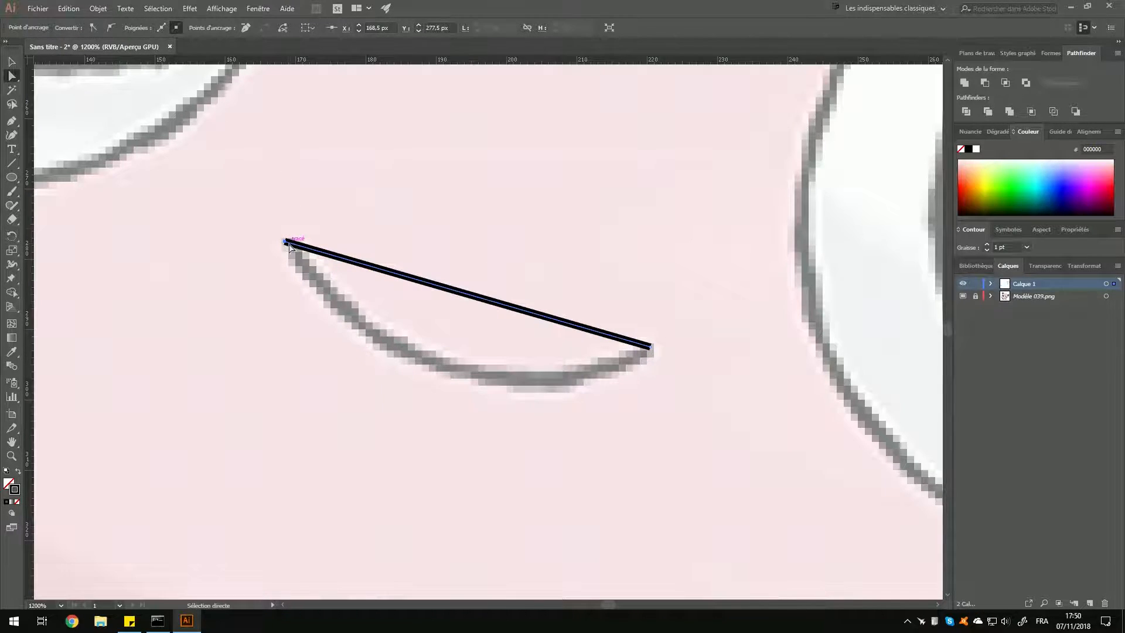
pyautogui.click(113, 29)
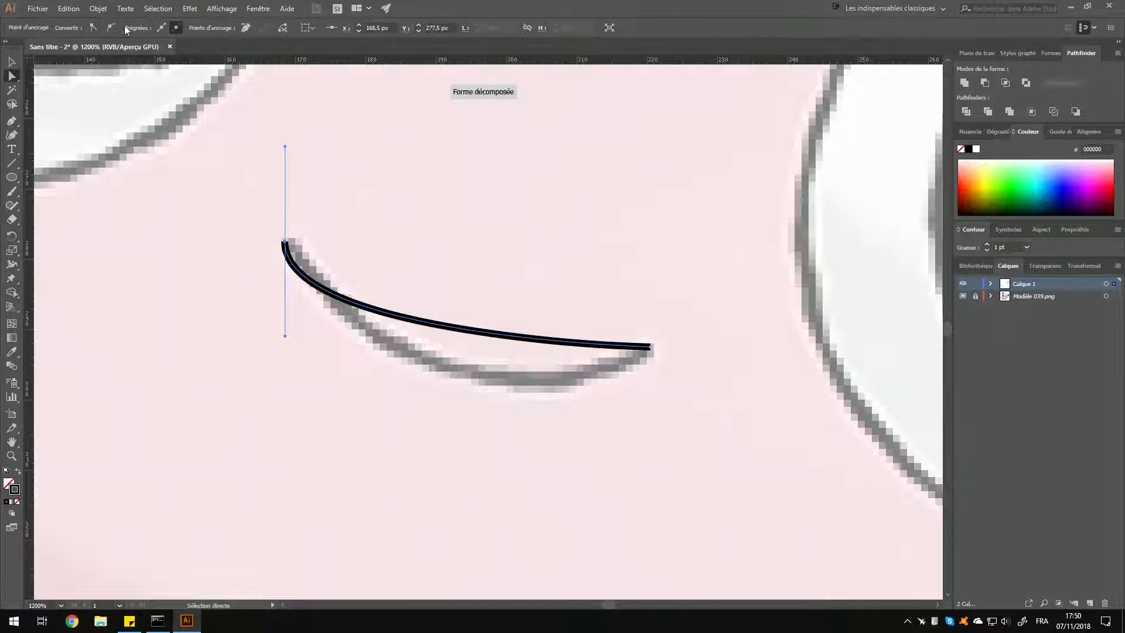
pyautogui.click(650, 347)
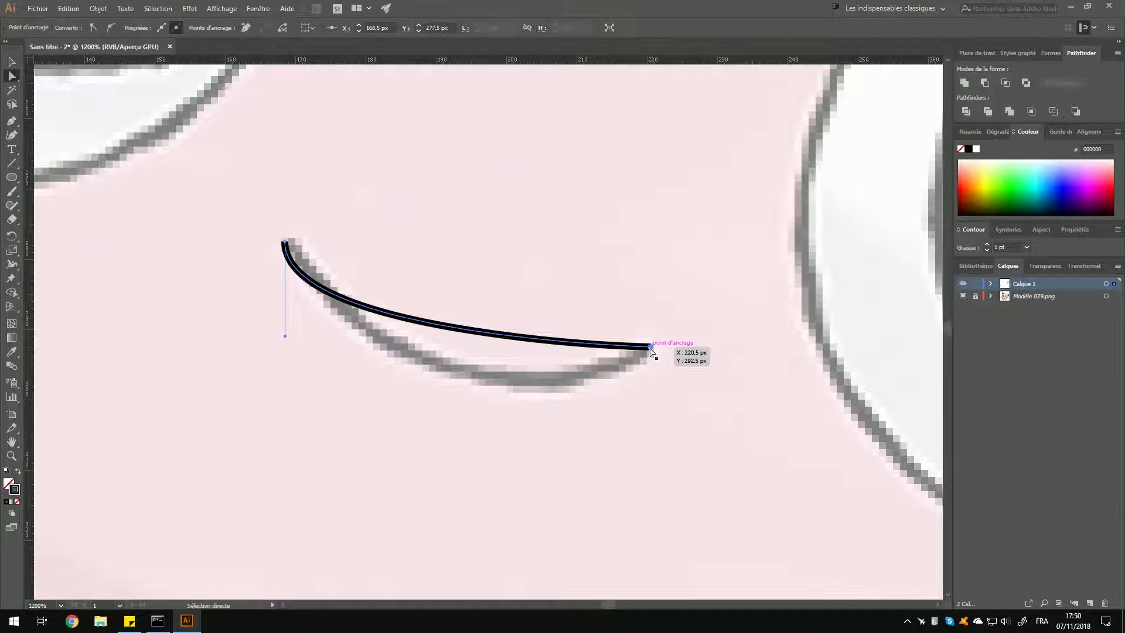
pyautogui.click(111, 30)
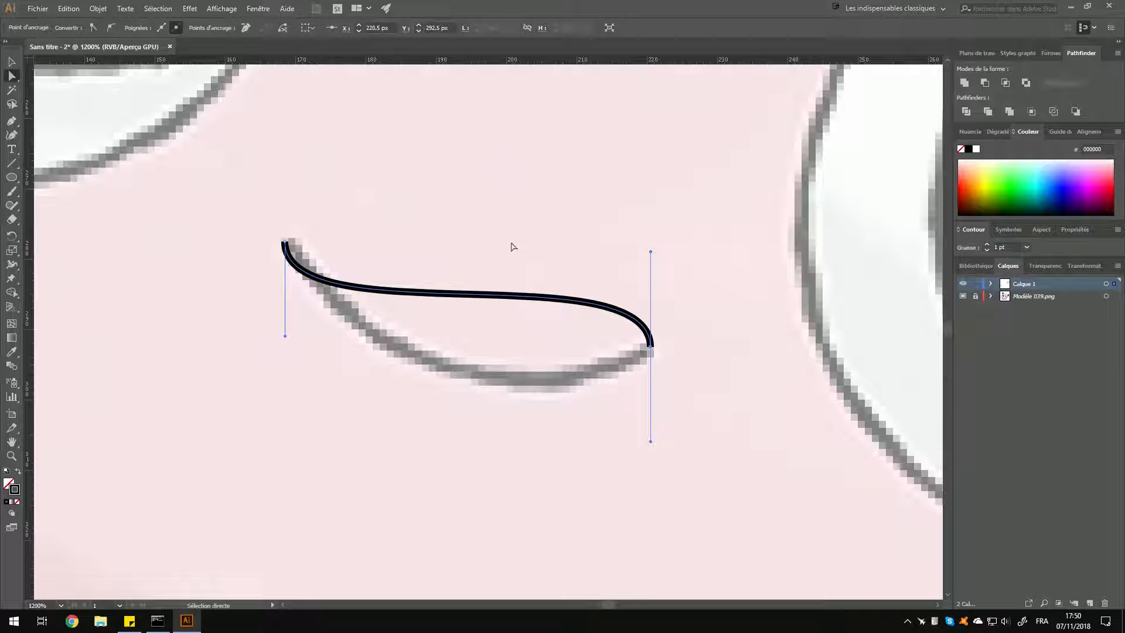
# Adjust the inner handles of both end points so the mouth line follows the template's smile, and deselect it.
pyautogui.press('alt')
pyautogui.moveTo(651, 252)
pyautogui.mouseDown()
pyautogui.moveTo(575, 351)
pyautogui.moveTo(540, 426)
pyautogui.mouseUp()
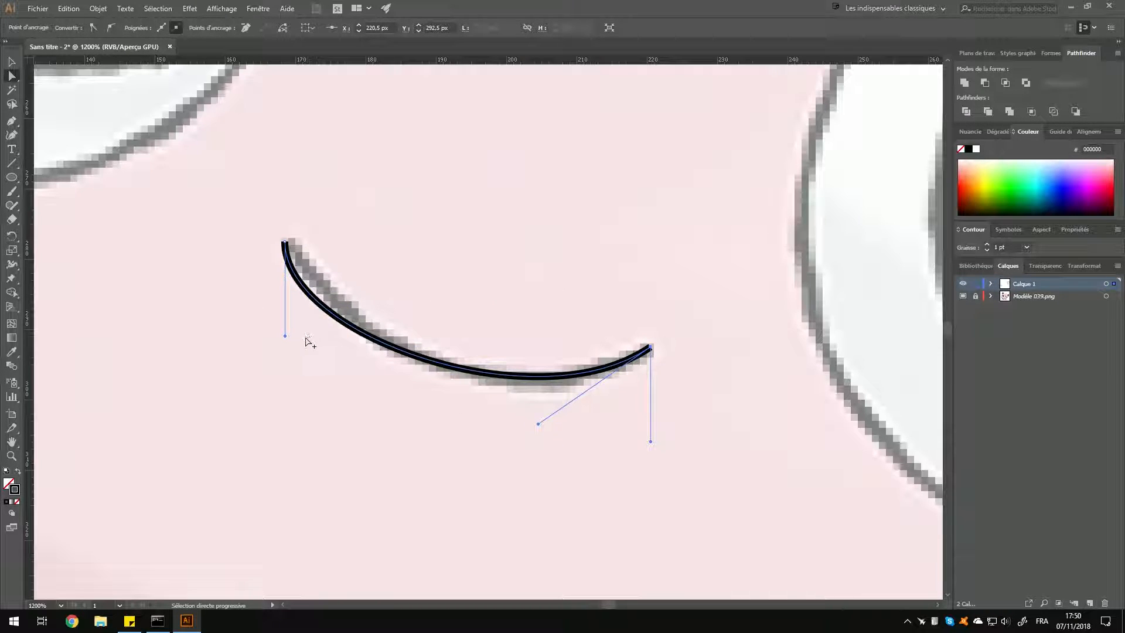
pyautogui.moveTo(284, 336); pyautogui.dragTo(334, 333)
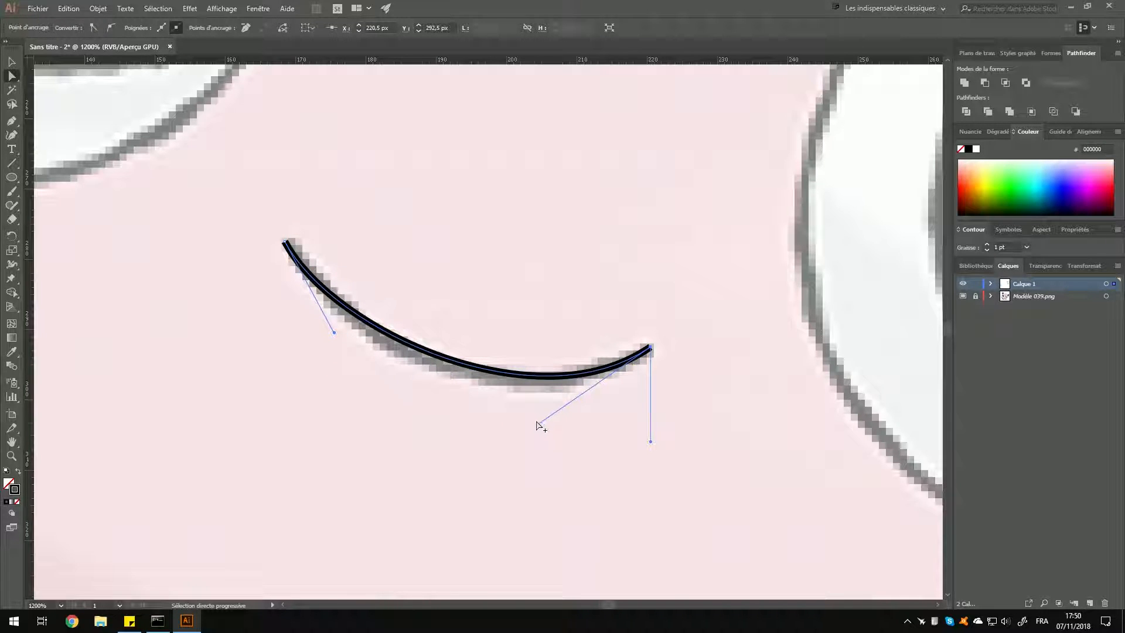
pyautogui.moveTo(537, 423); pyautogui.dragTo(503, 437)
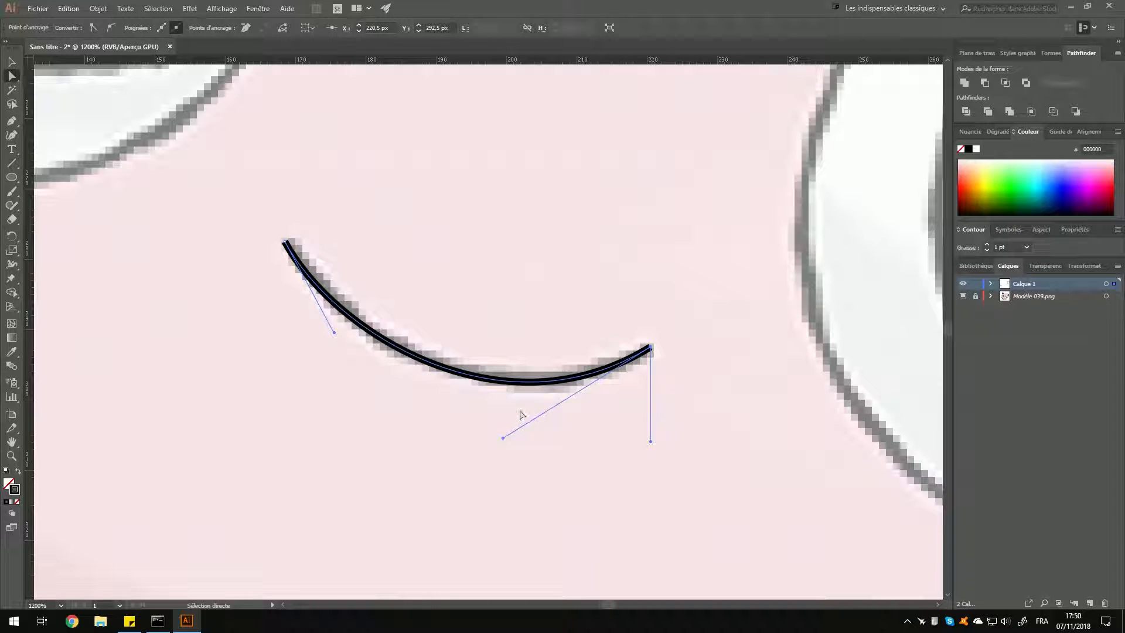
pyautogui.press('v')
pyautogui.click(734, 278)
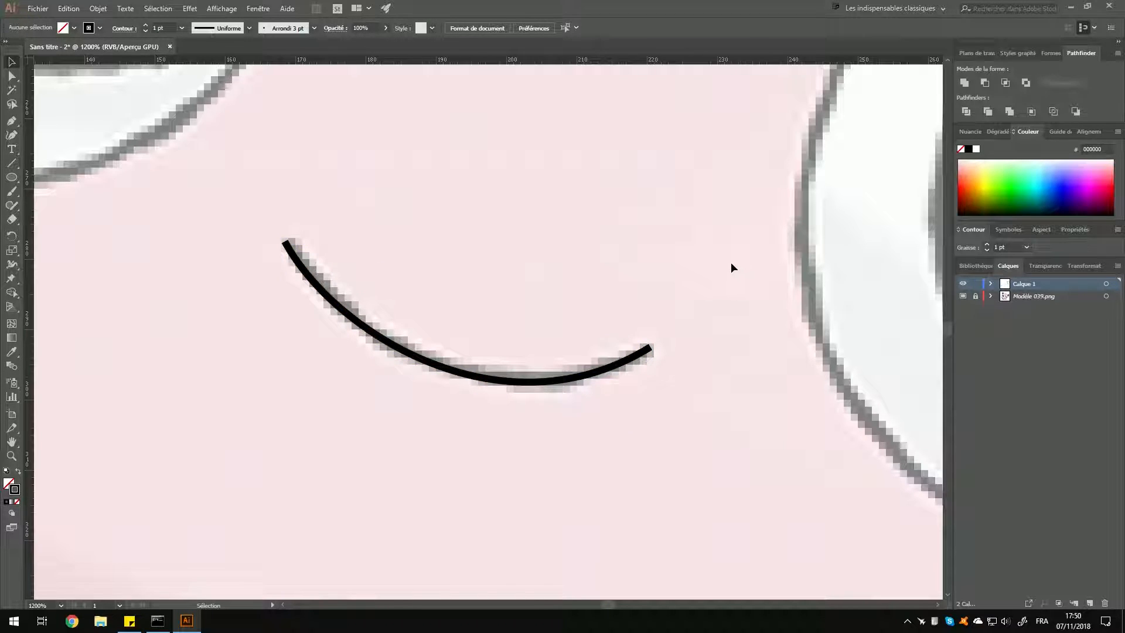
# Draw a circle about 145 px wide with the Ellipse tool and move it over the character's forehead curl.
pyautogui.scroll(-2, 712, 273)
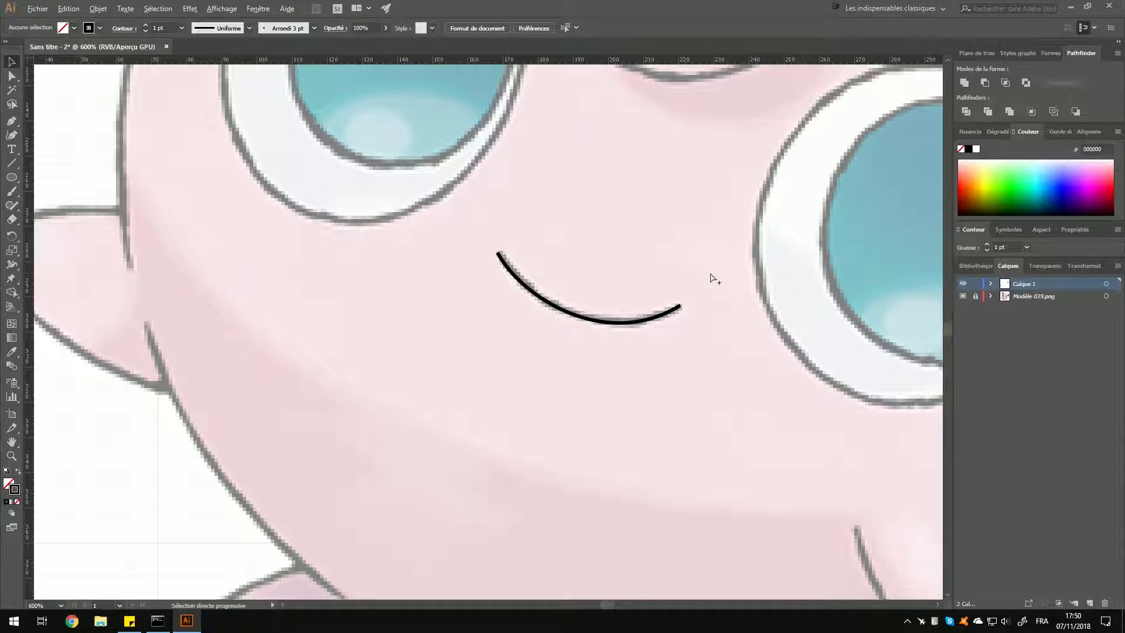
pyautogui.scroll(-1, 712, 273)
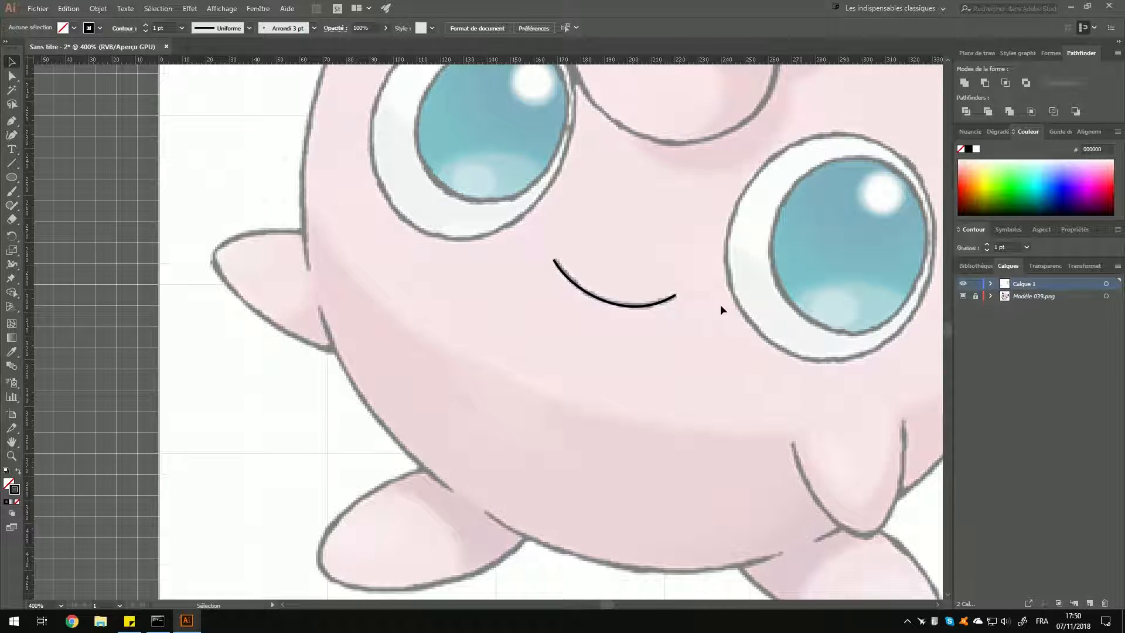
pyautogui.scroll(-3, 767, 265)
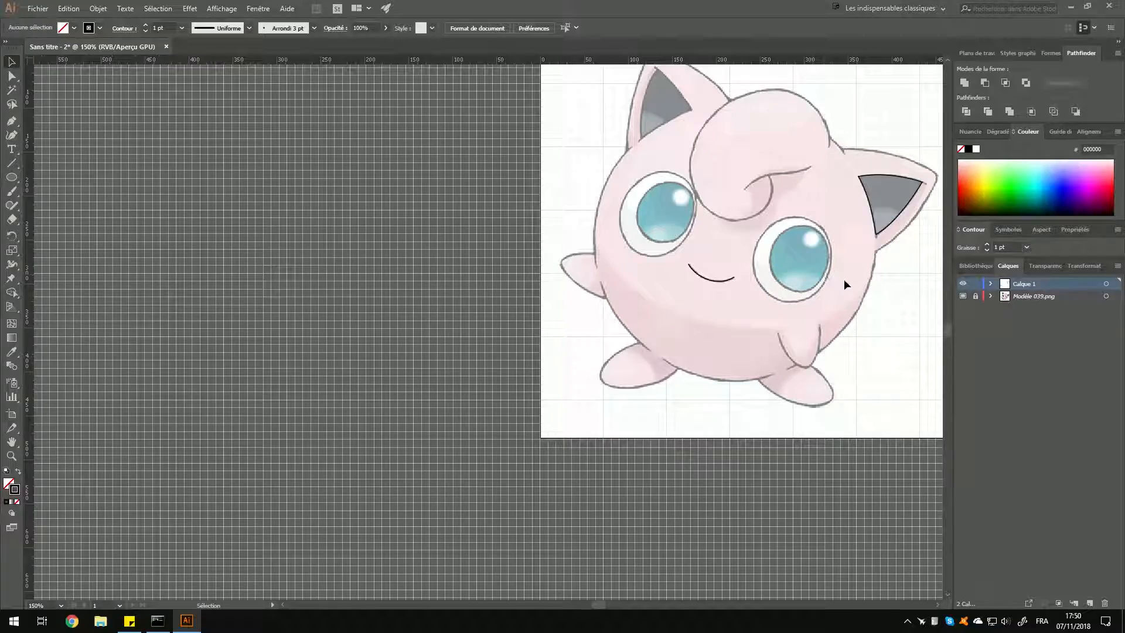
pyautogui.moveTo(833, 264); pyautogui.dragTo(697, 312)
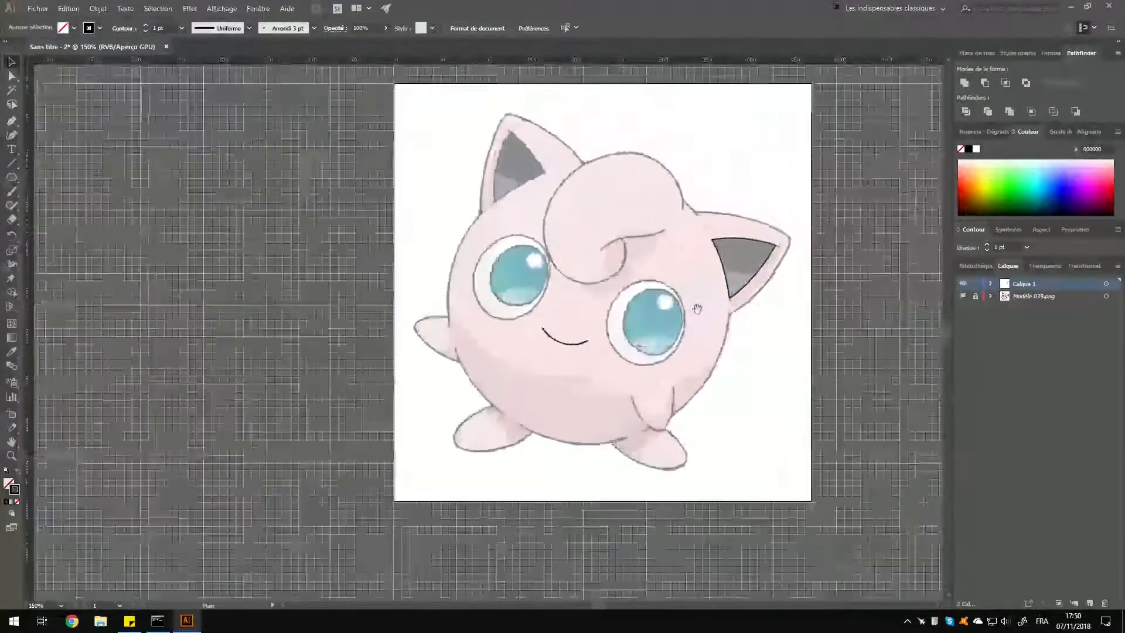
pyautogui.scroll(3, 731, 296)
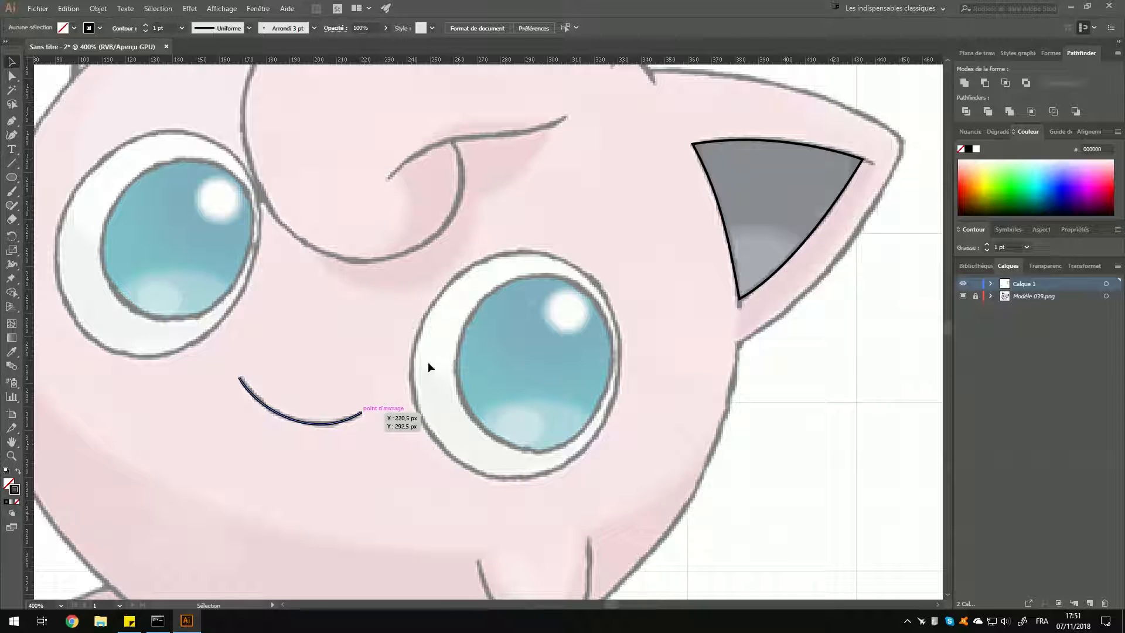
pyautogui.moveTo(540, 206)
pyautogui.mouseDown()
pyautogui.moveTo(517, 266)
pyautogui.moveTo(627, 372)
pyautogui.moveTo(641, 438)
pyautogui.mouseUp()
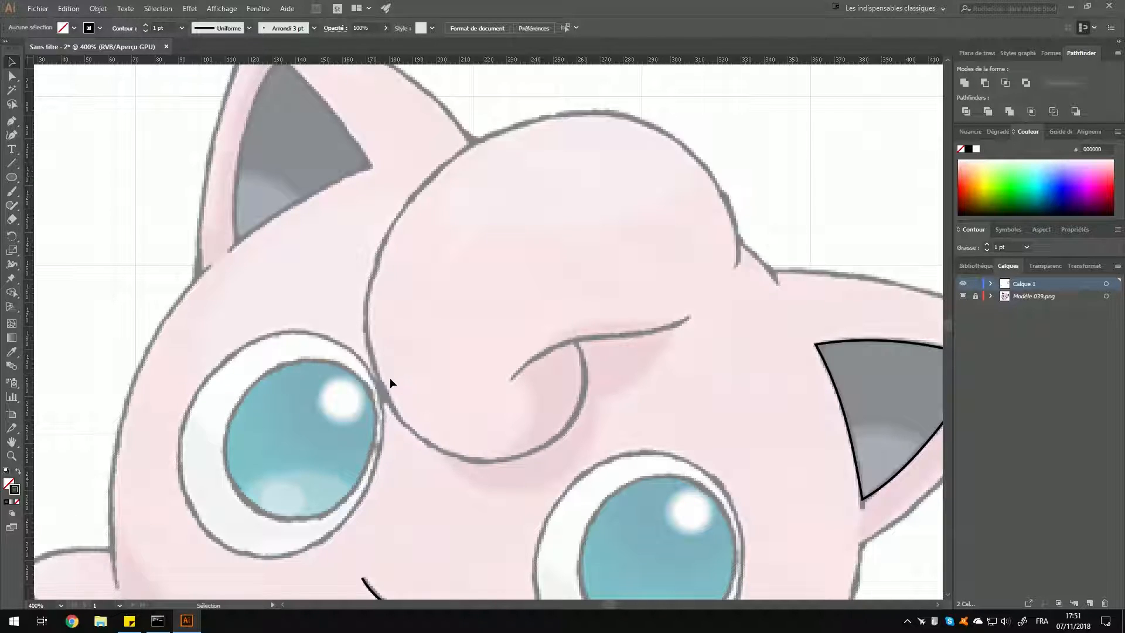
pyautogui.press('l')
pyautogui.moveTo(459, 214); pyautogui.dragTo(798, 476)
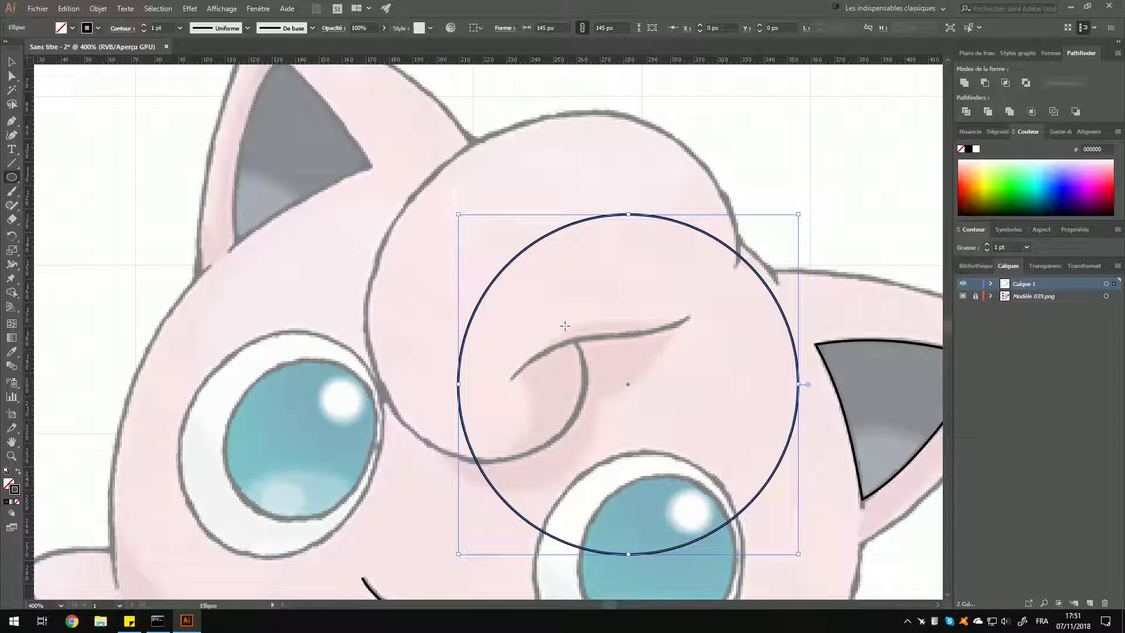
pyautogui.press('v')
pyautogui.moveTo(627, 385); pyautogui.dragTo(558, 289)
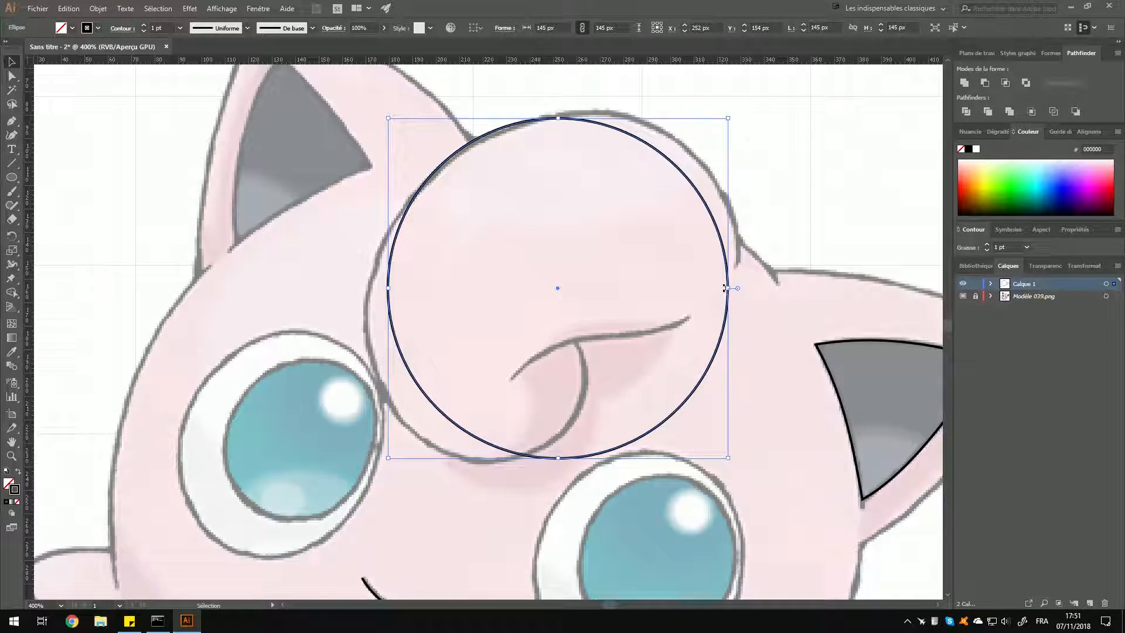
# Stretch the circle's four sides to about 162 by 167 px so its upper part roughly matches the forehead curl.
pyautogui.moveTo(727, 289); pyautogui.dragTo(752, 288)
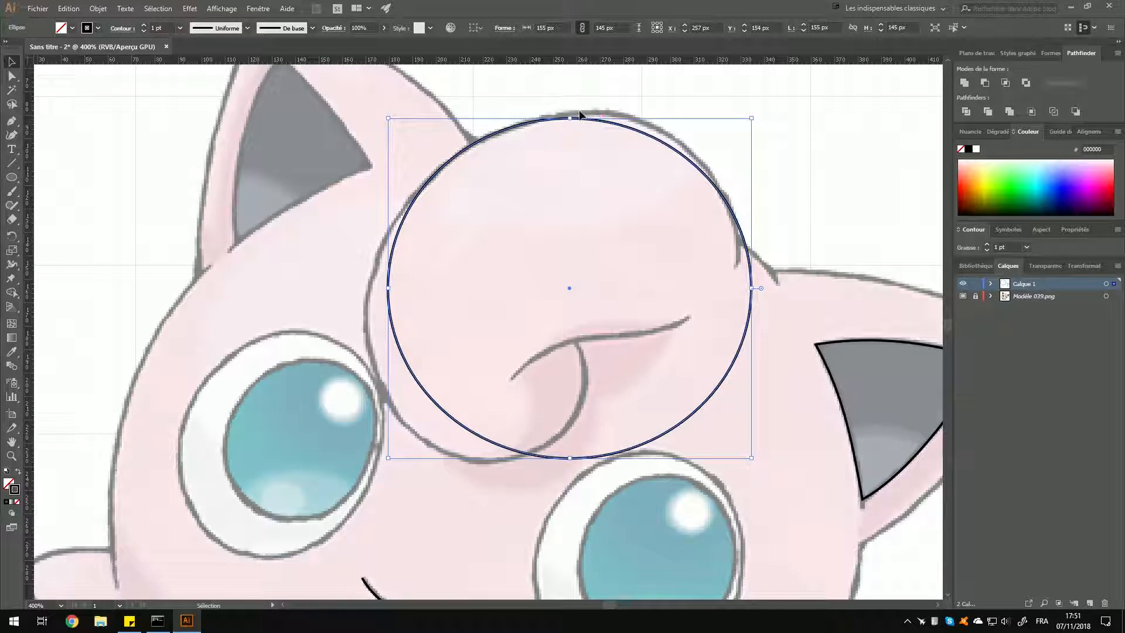
pyautogui.moveTo(569, 119); pyautogui.dragTo(574, 115)
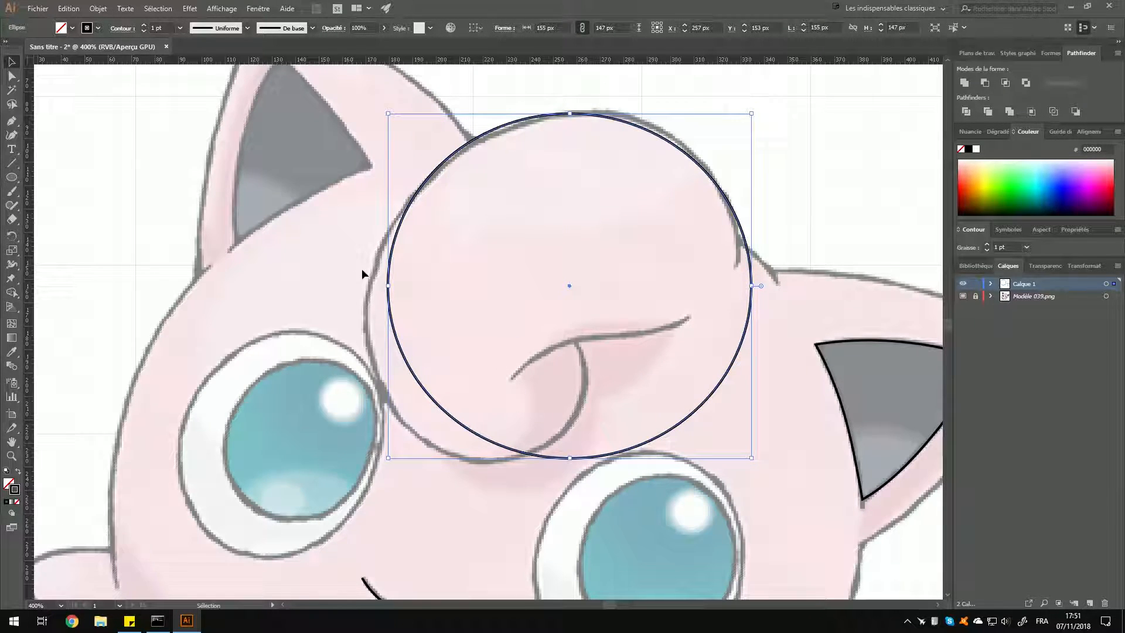
pyautogui.moveTo(388, 286); pyautogui.dragTo(372, 286)
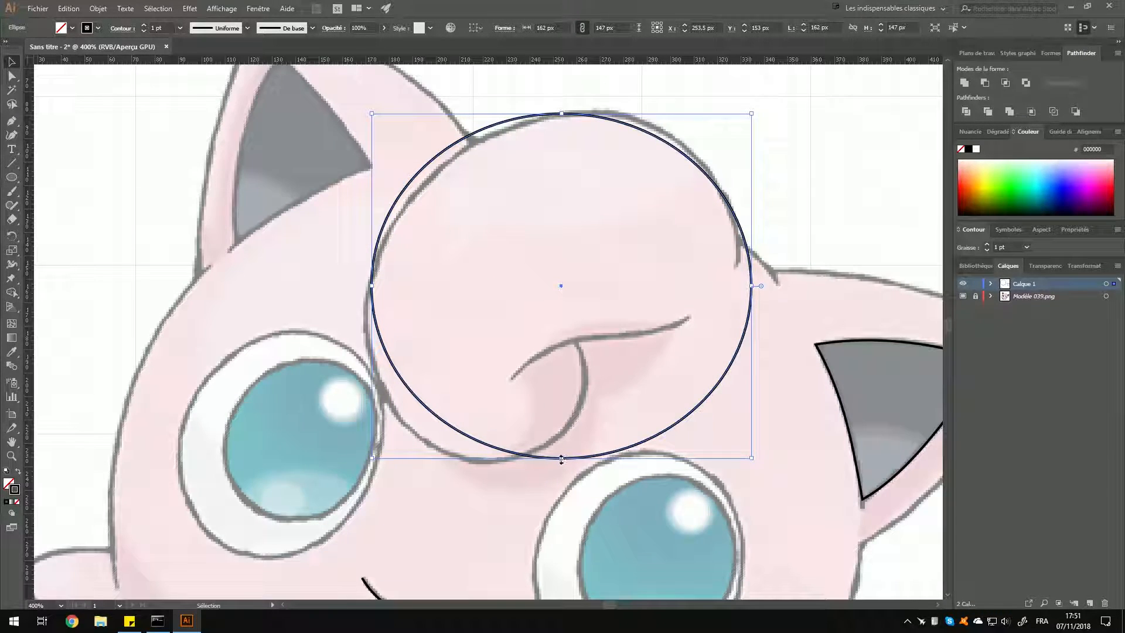
pyautogui.moveTo(562, 459); pyautogui.dragTo(534, 505)
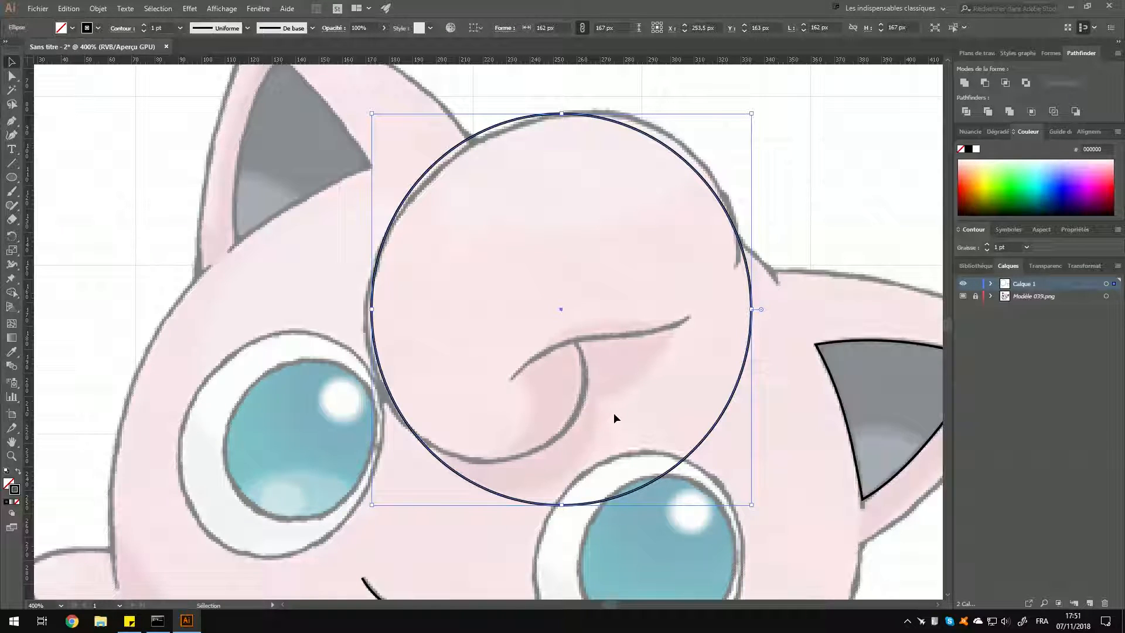
# Move the ellipse's top anchor point to the forehead curl's highest point, at about X 267.5 px, Y 78.5 px.
pyautogui.press('a')
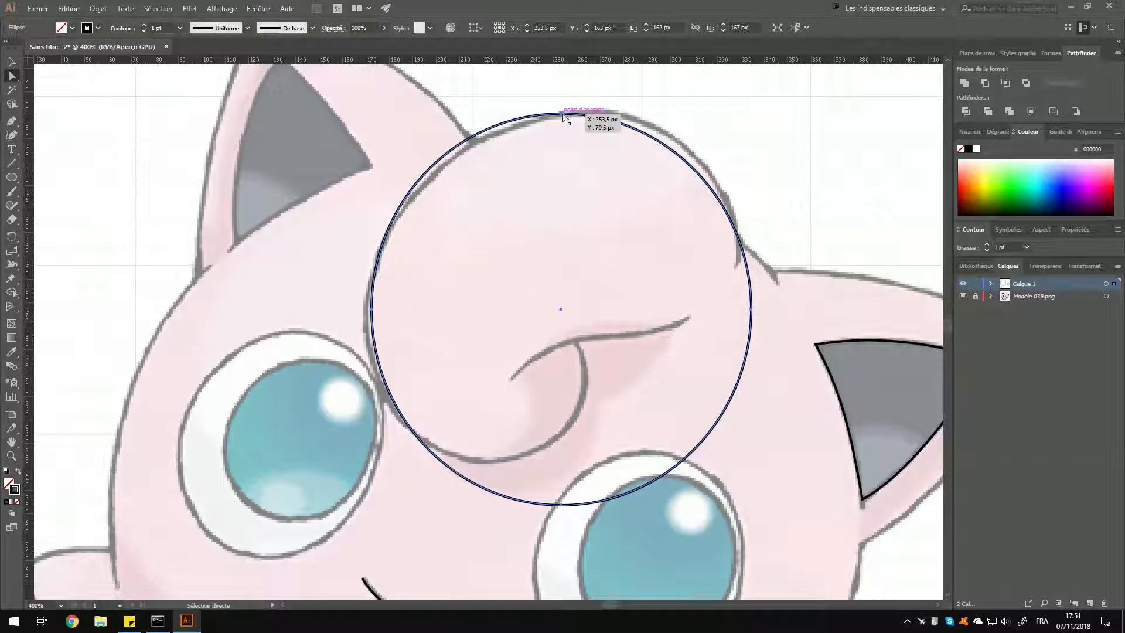
pyautogui.moveTo(561, 114)
pyautogui.mouseDown()
pyautogui.moveTo(590, 113)
pyautogui.moveTo(568, 115)
pyautogui.mouseUp()
pyautogui.hotkey('ctrl', 'z')
pyautogui.moveTo(563, 116); pyautogui.dragTo(596, 110)
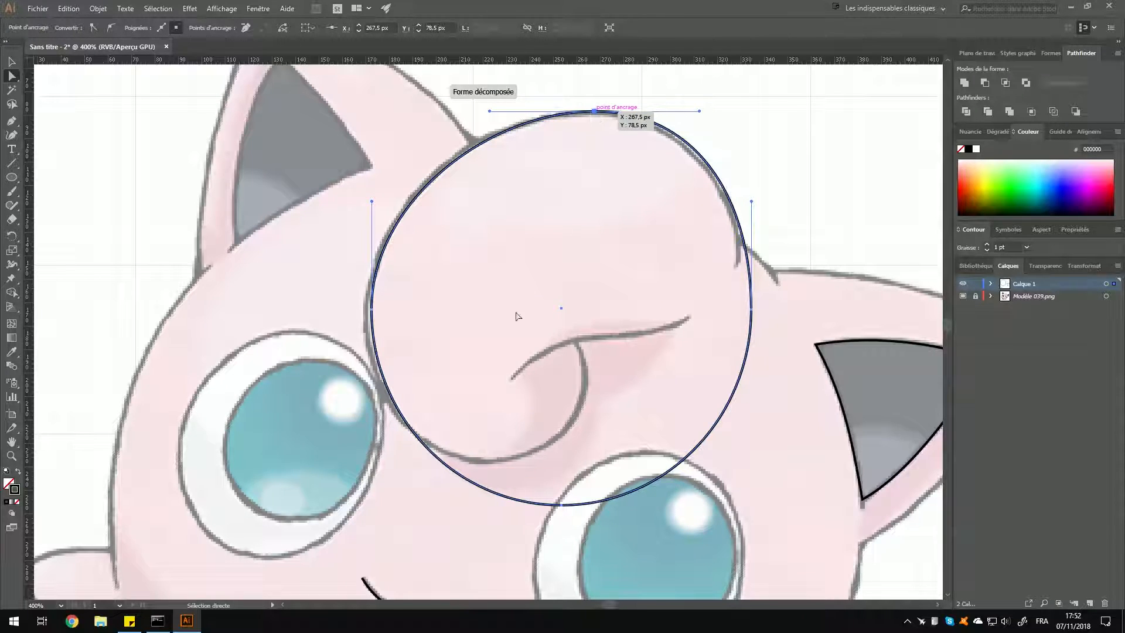
# Move the ellipse's left anchor point down onto the curl's left edge and its bottom anchor point to the curl's lowest point.
pyautogui.moveTo(372, 309); pyautogui.dragTo(367, 338)
pyautogui.hotkey('ctrl', 'z')
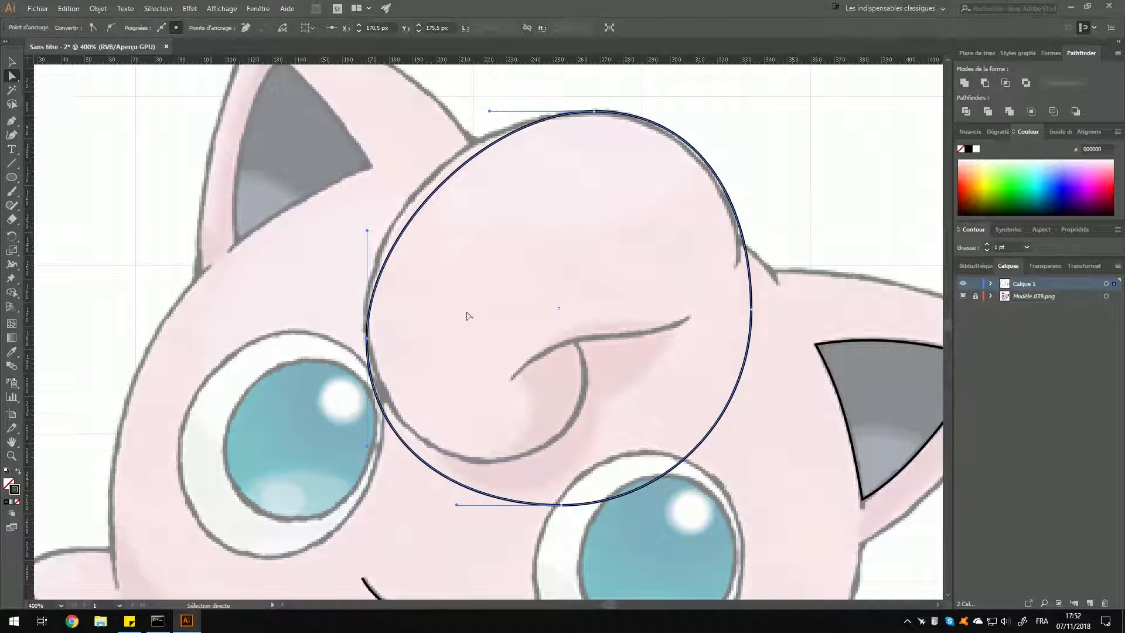
pyautogui.click(561, 506)
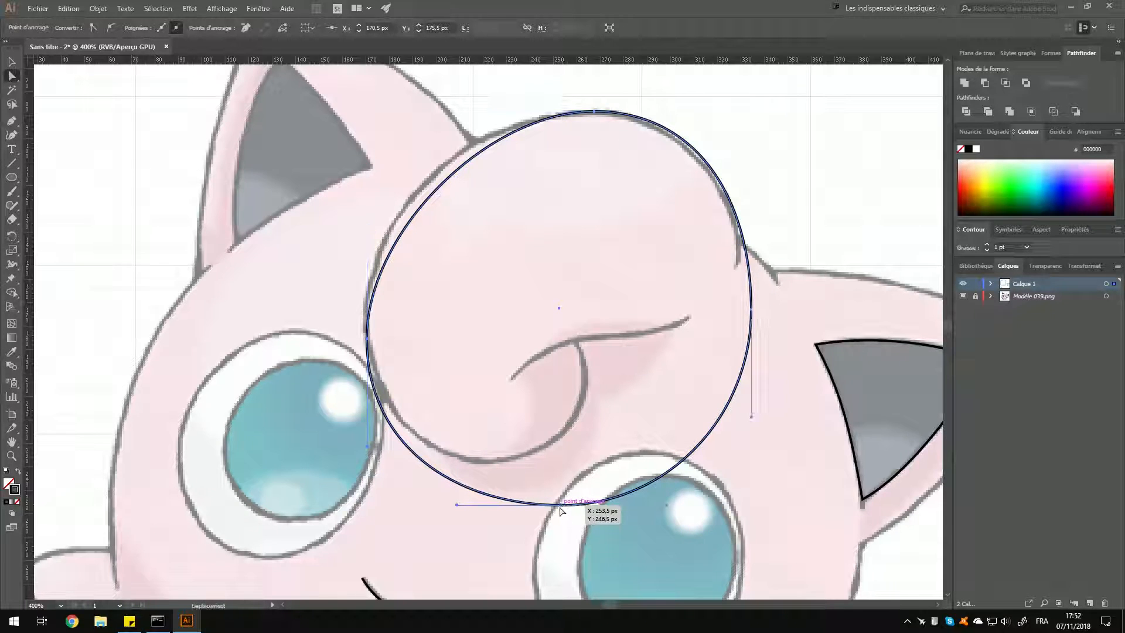
pyautogui.moveTo(561, 505); pyautogui.dragTo(476, 460)
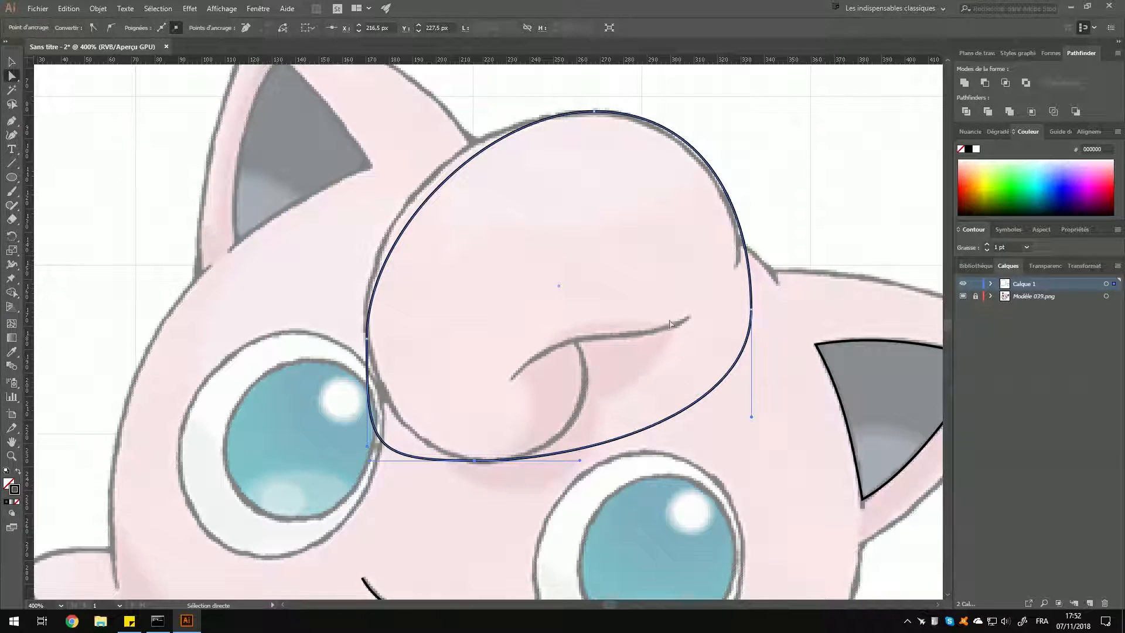
# Move the curl outline's right anchor to X 329.5, Y 151.5 px, and add a lower-right anchor moved onto the crease at X 259.5, Y 176.5 px.
pyautogui.moveTo(752, 309); pyautogui.dragTo(741, 286)
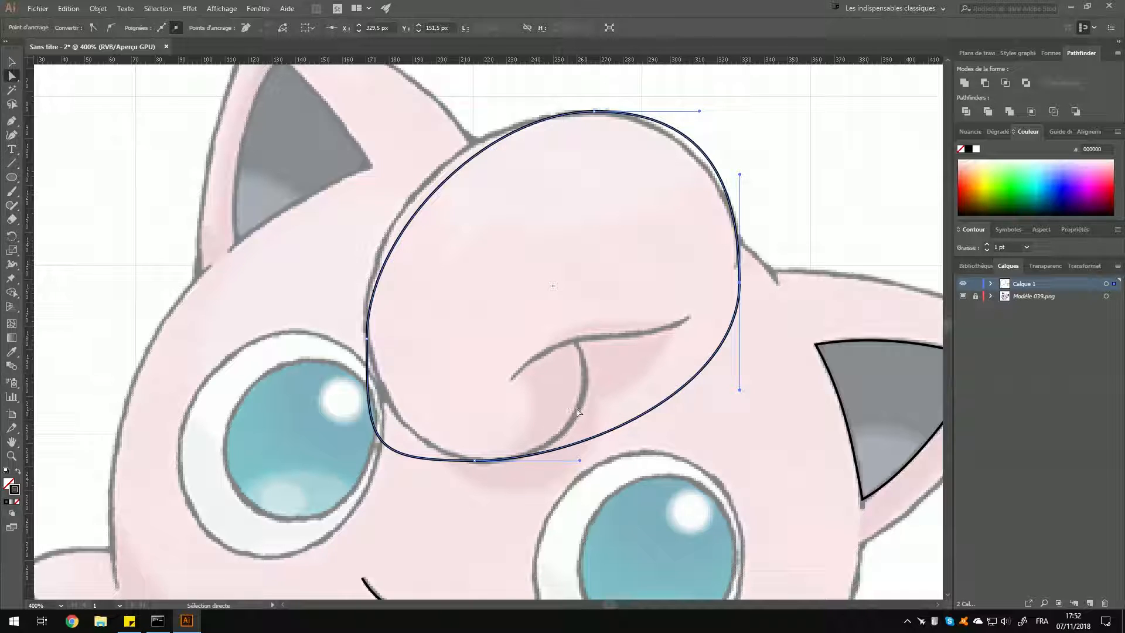
pyautogui.press('p')
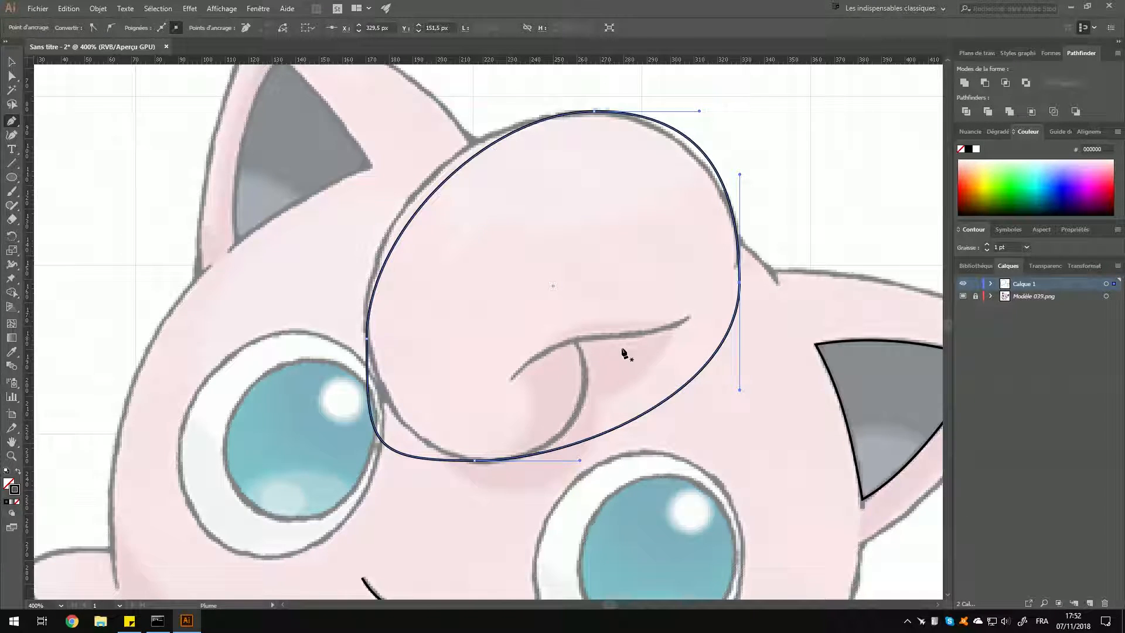
pyautogui.click(601, 434)
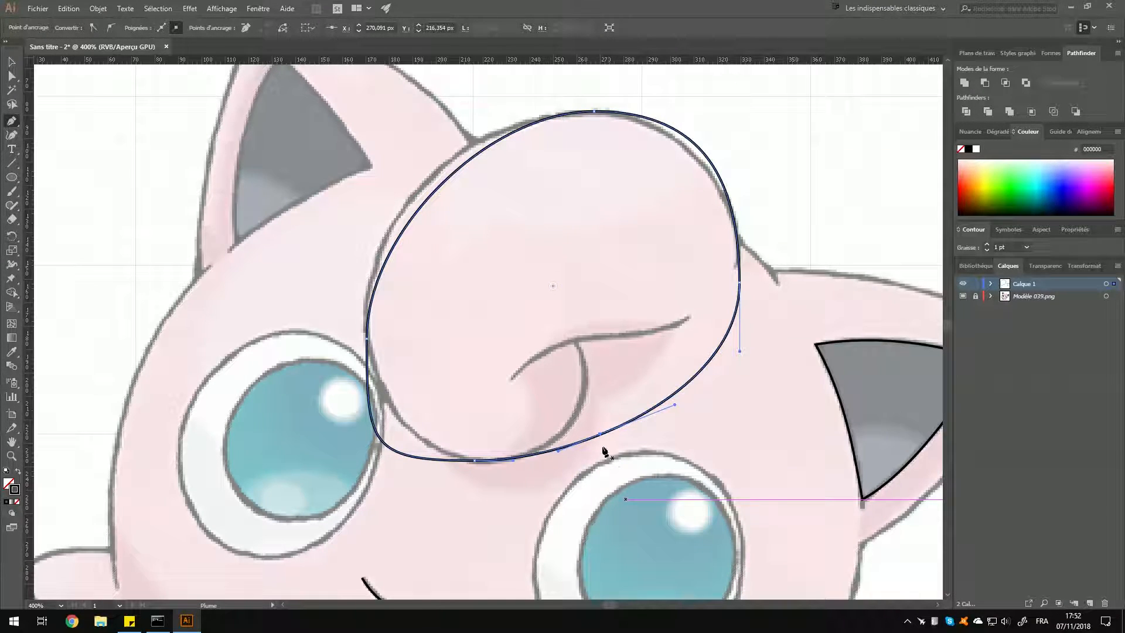
pyautogui.press('a')
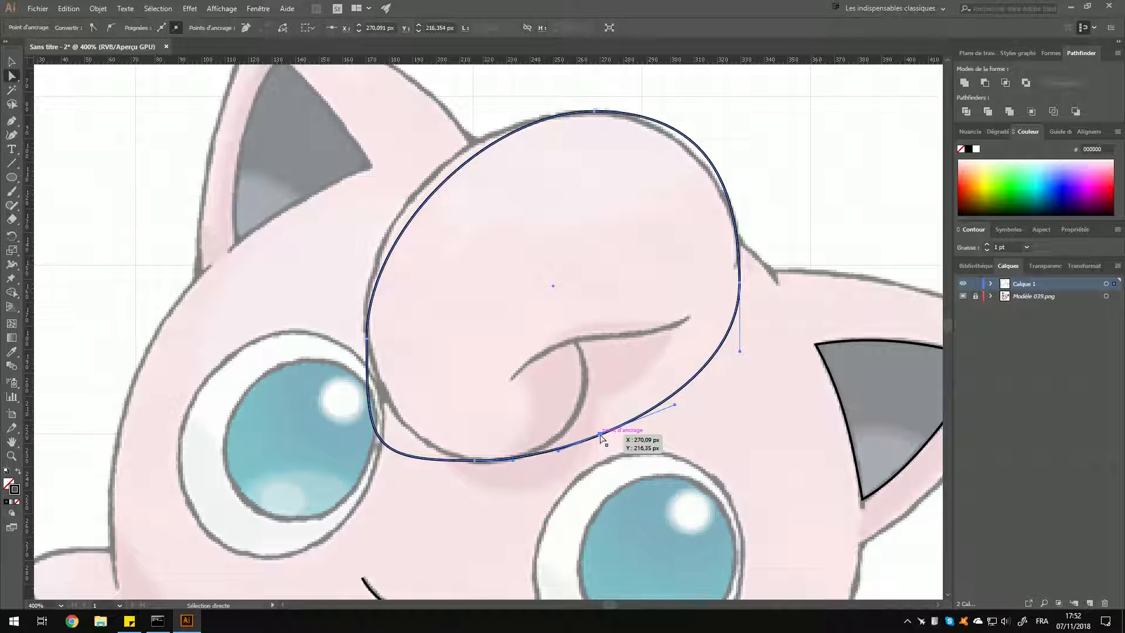
pyautogui.moveTo(599, 435); pyautogui.dragTo(577, 343)
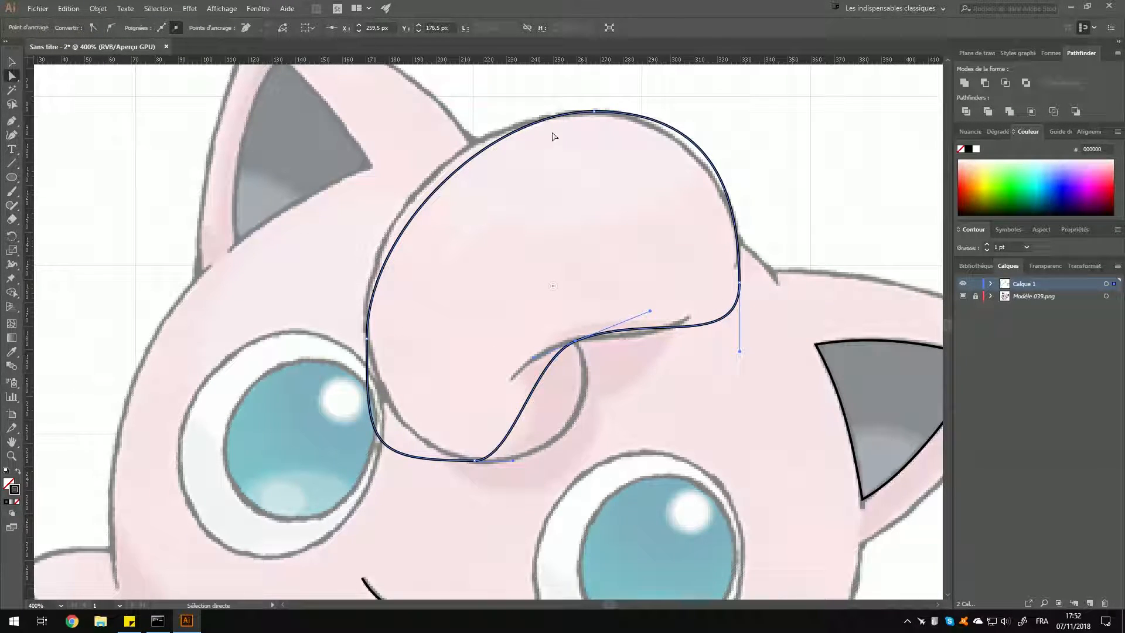
# Lengthen the left anchor's upper handle so the outline's upper-left segment bends out towards the template curl.
pyautogui.click(367, 338)
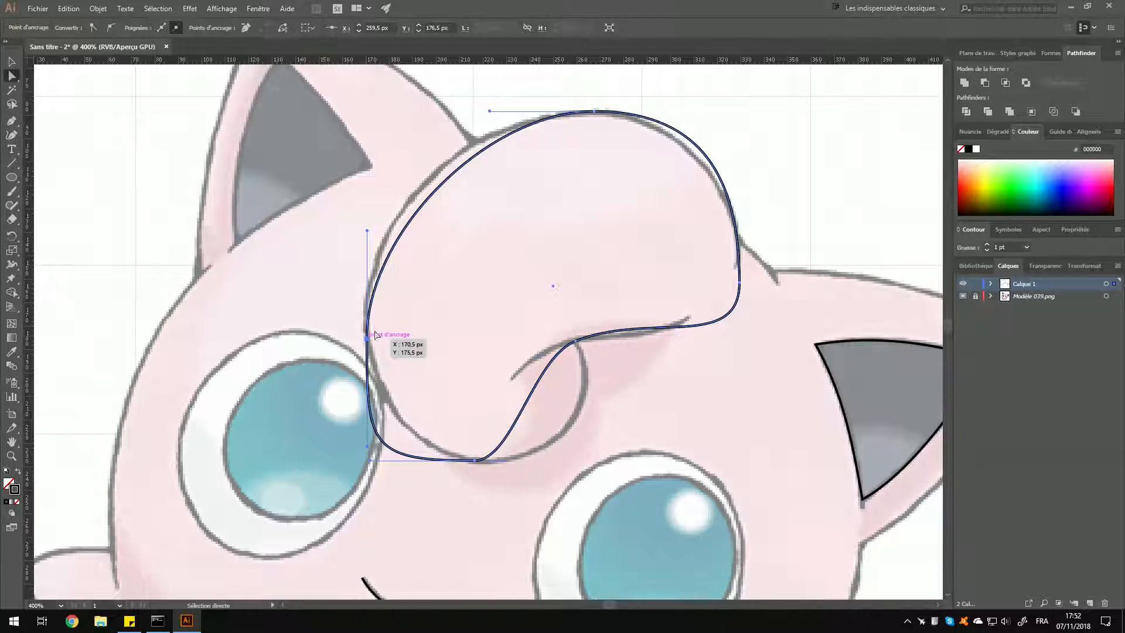
pyautogui.press('alt')
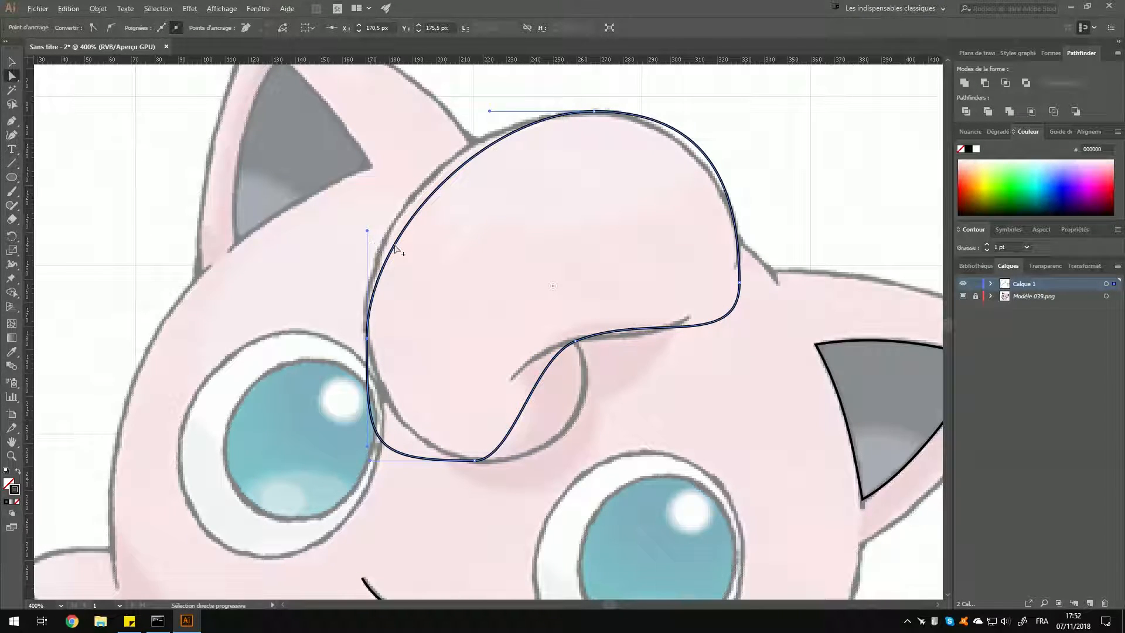
pyautogui.press('alt')
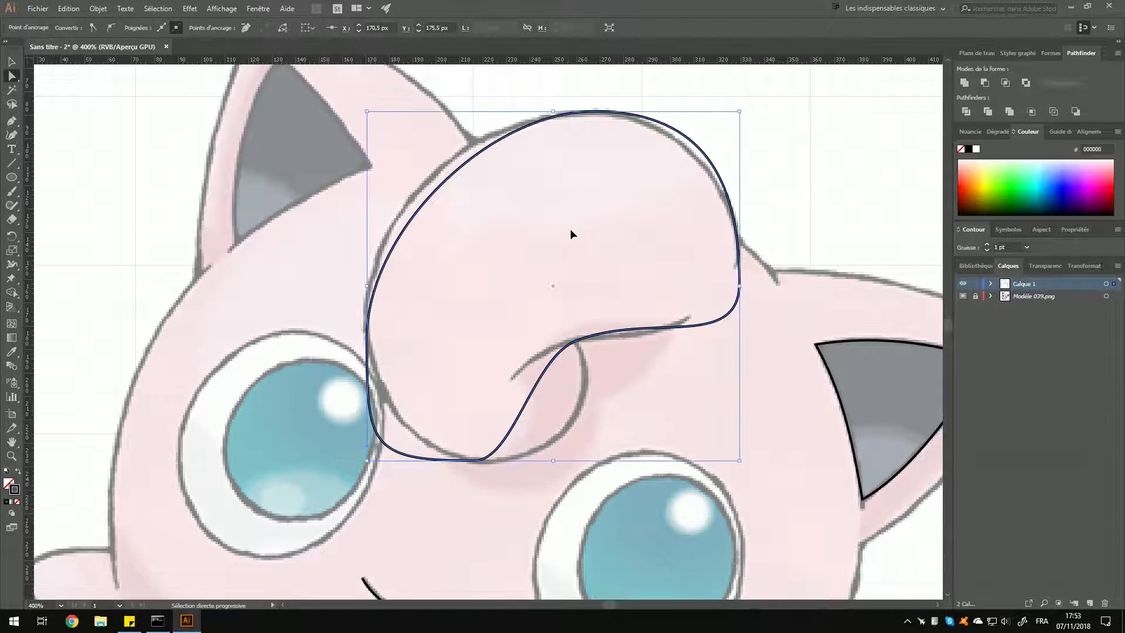
pyautogui.press('h')
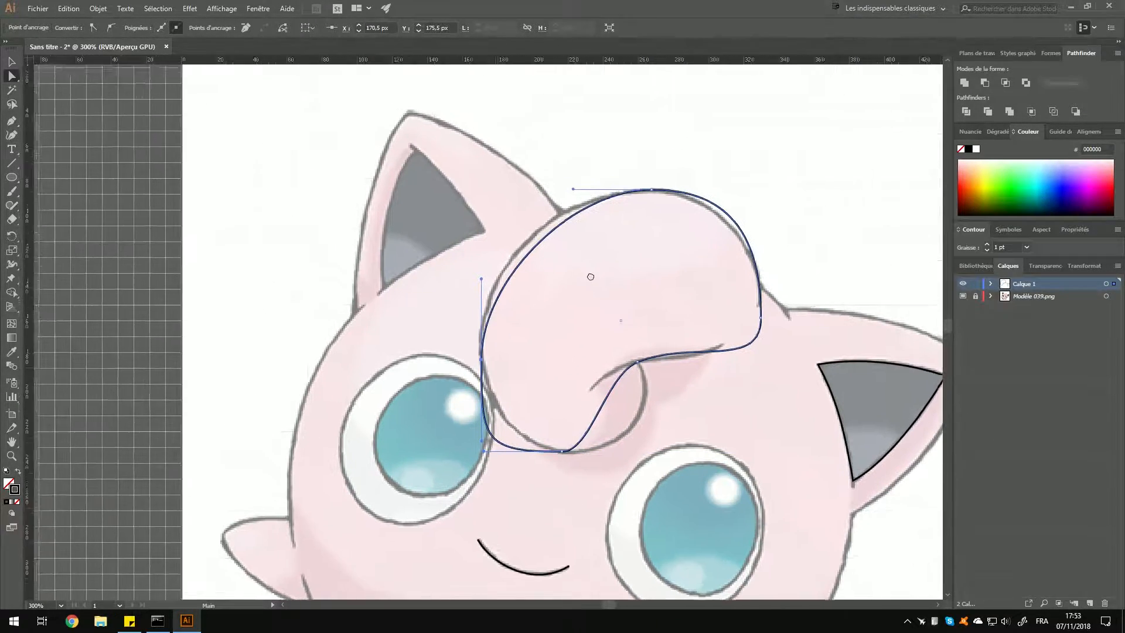
pyautogui.moveTo(587, 274); pyautogui.dragTo(610, 299)
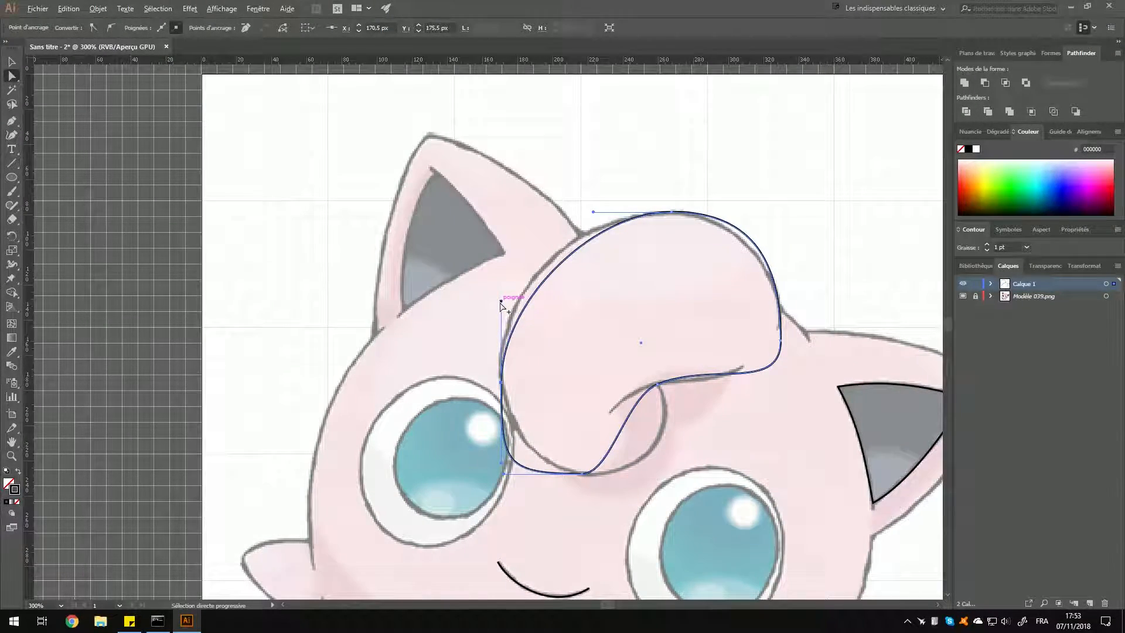
pyautogui.moveTo(501, 303); pyautogui.dragTo(506, 262)
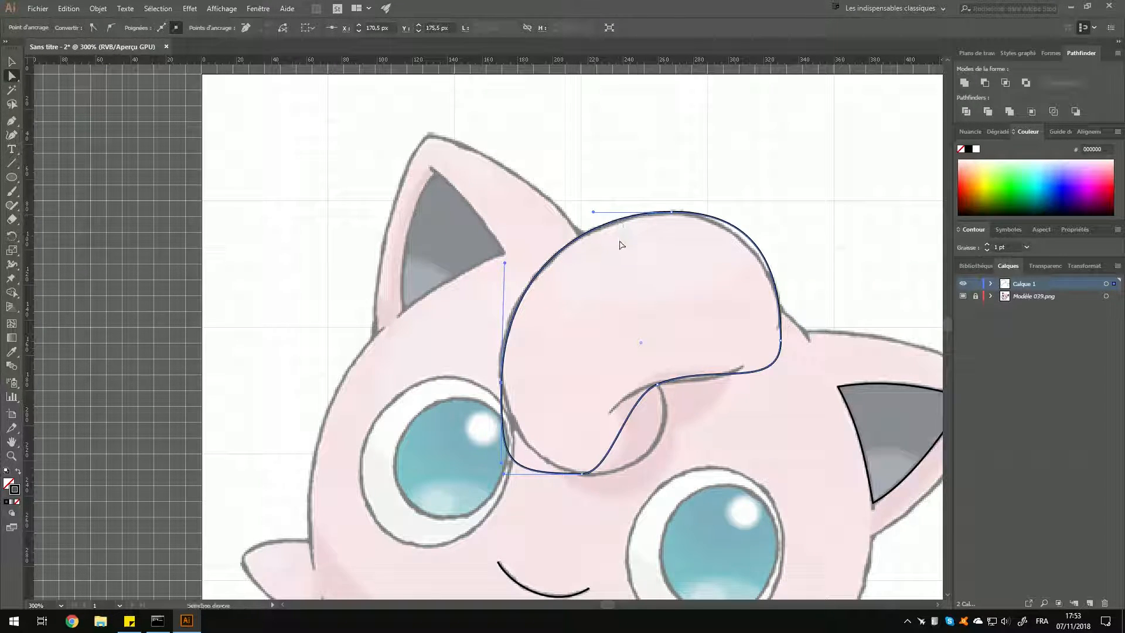
# Move the outline's left anchor slightly up along the curl's edge to X 170.5, Y 171.5 px.
pyautogui.scroll(2, 626, 252)
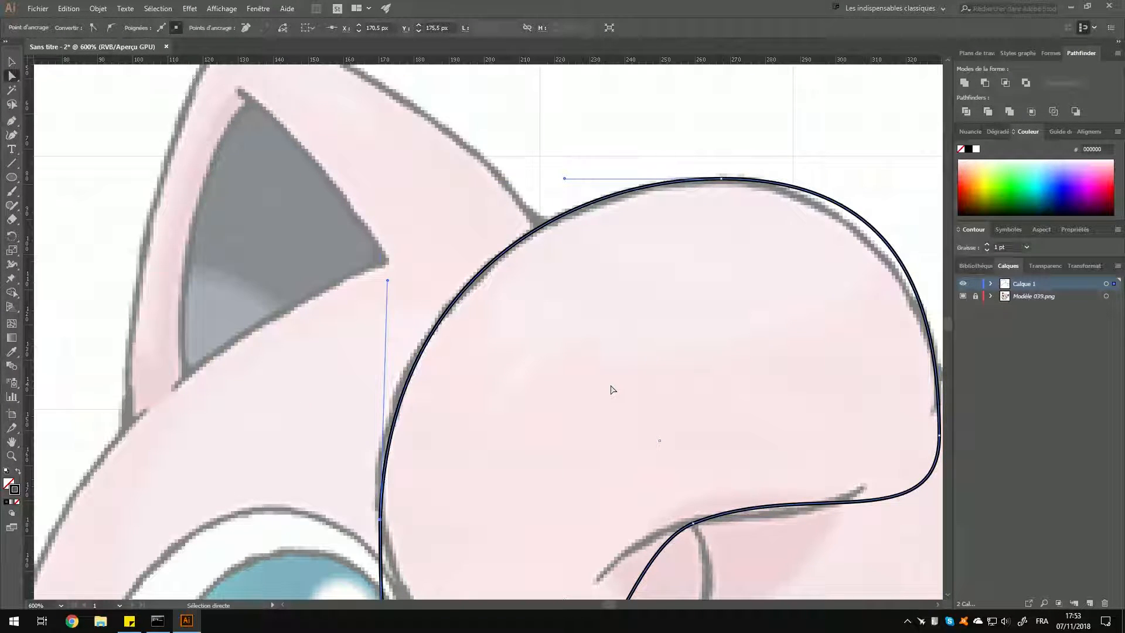
pyautogui.moveTo(599, 390); pyautogui.dragTo(706, 279)
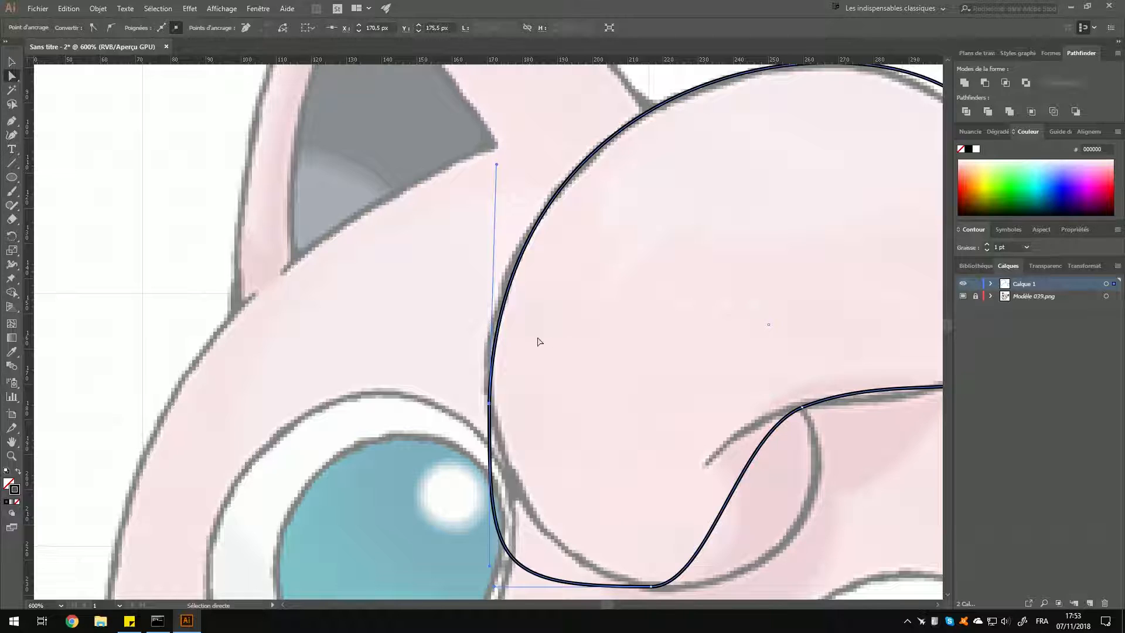
pyautogui.click(490, 404)
pyautogui.moveTo(489, 403); pyautogui.dragTo(489, 388)
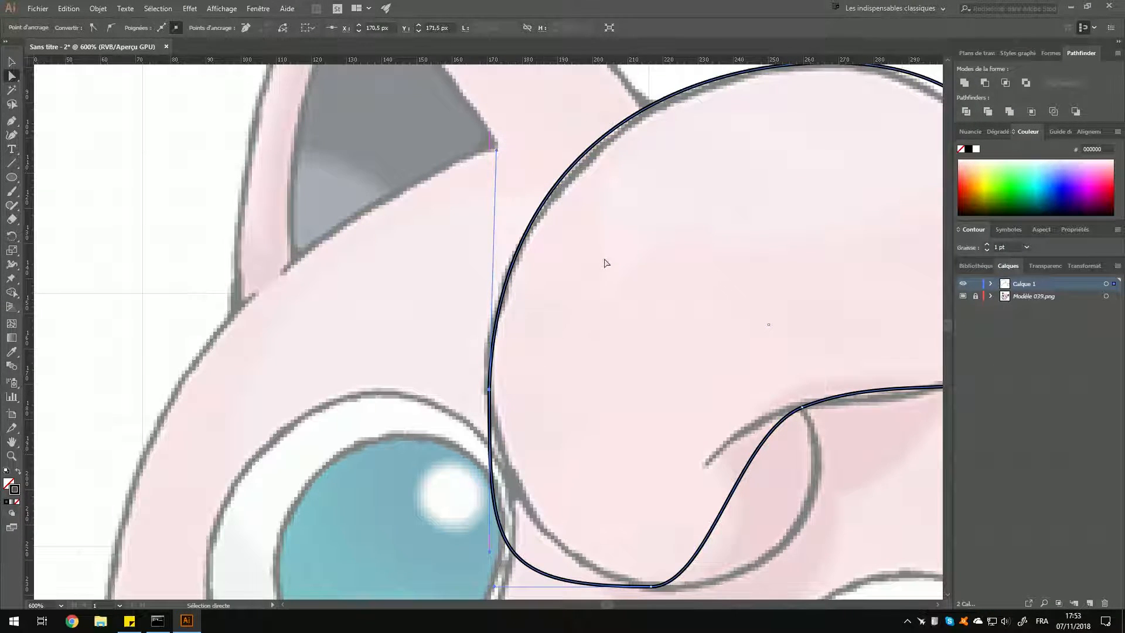
pyautogui.moveTo(670, 254); pyautogui.dragTo(592, 309)
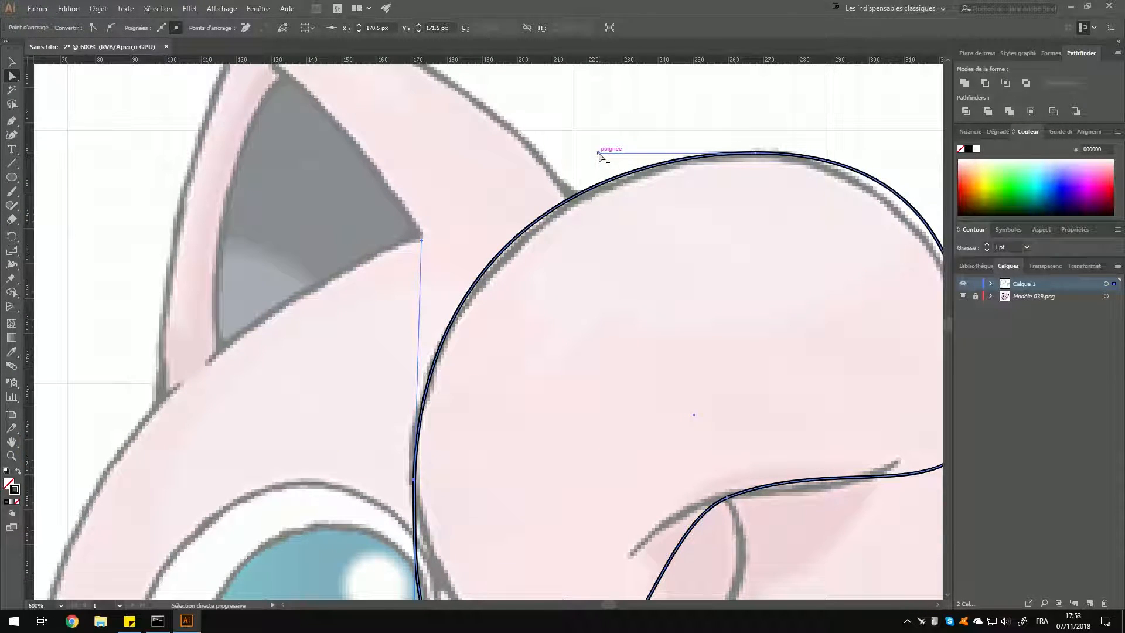
pyautogui.moveTo(599, 151); pyautogui.dragTo(601, 170)
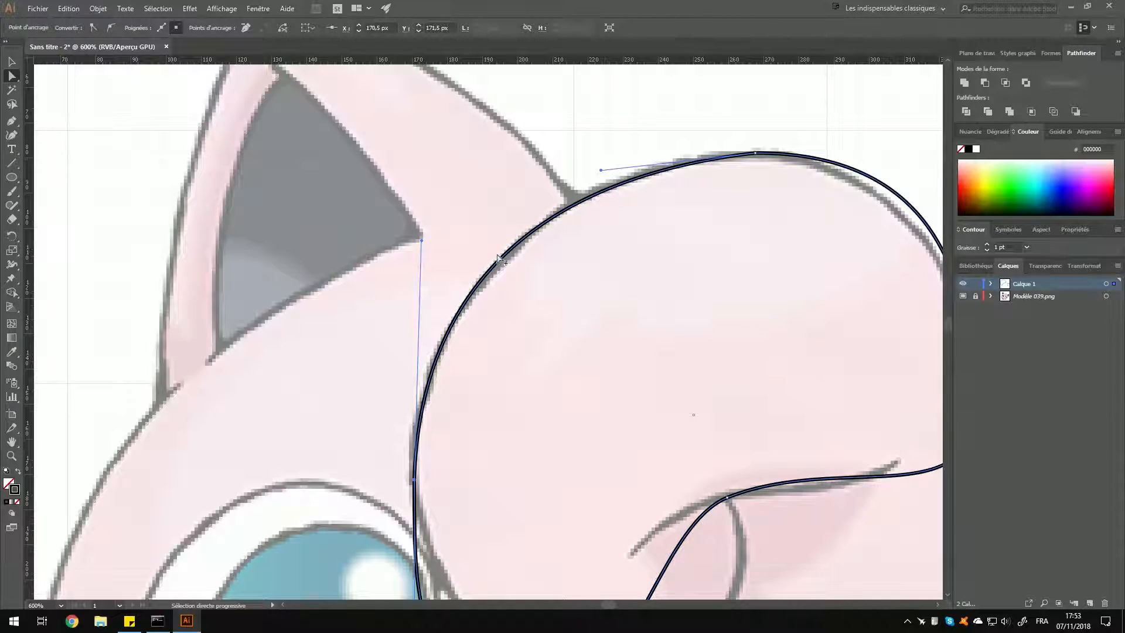
pyautogui.moveTo(421, 240)
pyautogui.mouseDown()
pyautogui.moveTo(440, 246)
pyautogui.moveTo(431, 248)
pyautogui.mouseUp()
pyautogui.hotkey('ctrl', 'z')
pyautogui.hotkey('ctrl', 'z')
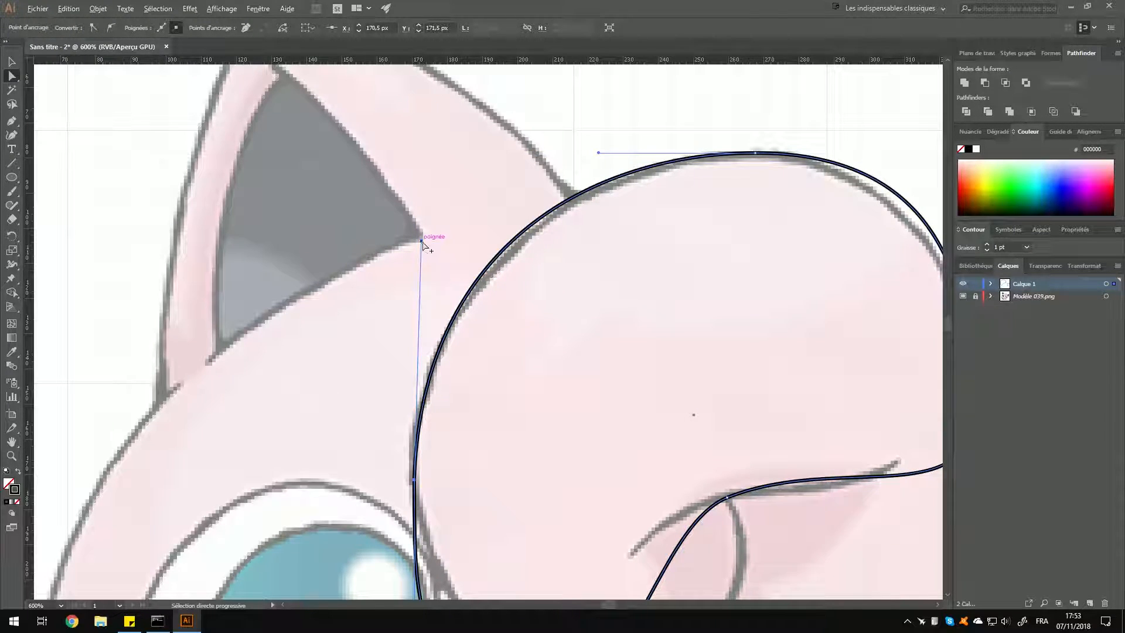
# Adjust the left anchor's upper handle and the top anchor's left handle so the upper-left segment follows the template curl.
pyautogui.moveTo(421, 241); pyautogui.dragTo(442, 237)
pyautogui.moveTo(597, 153); pyautogui.dragTo(577, 170)
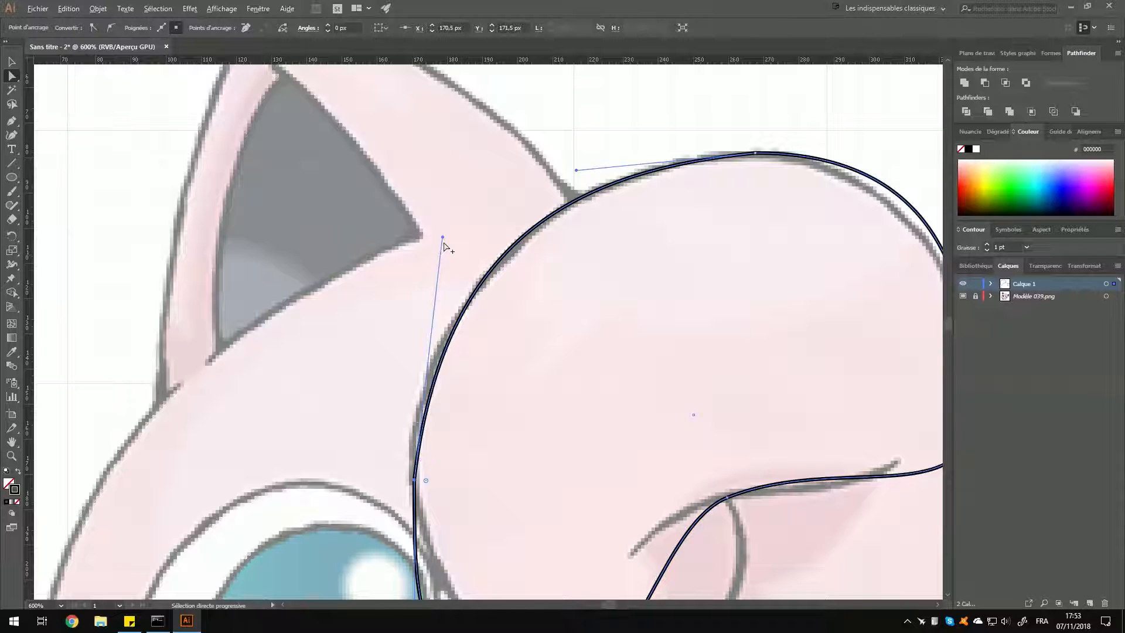
pyautogui.moveTo(443, 239); pyautogui.dragTo(425, 223)
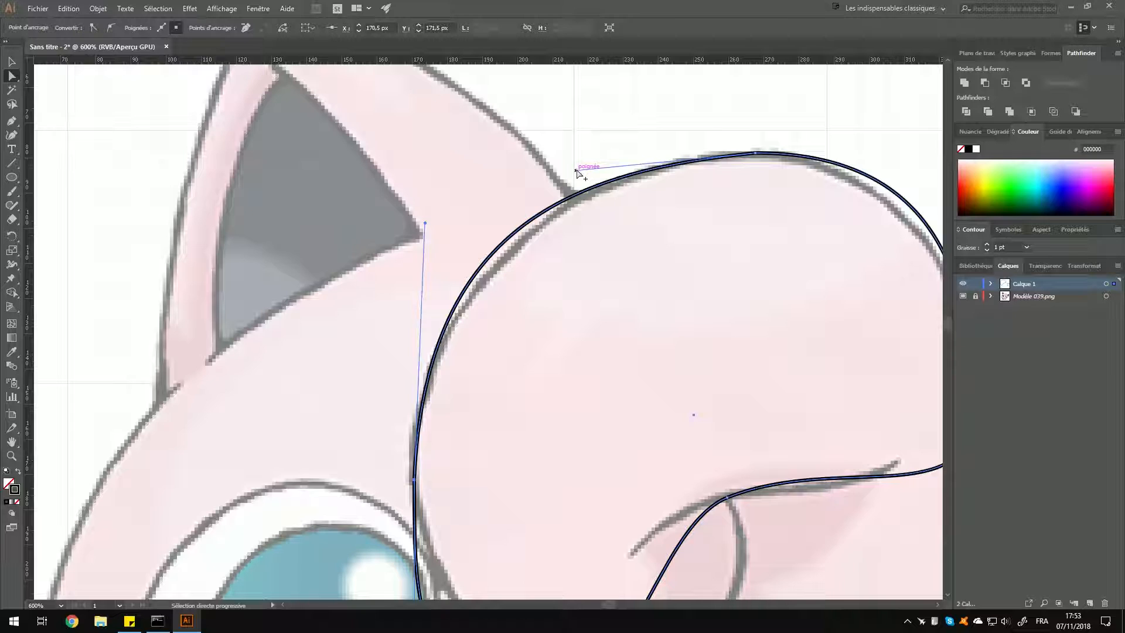
pyautogui.moveTo(575, 169); pyautogui.dragTo(667, 141)
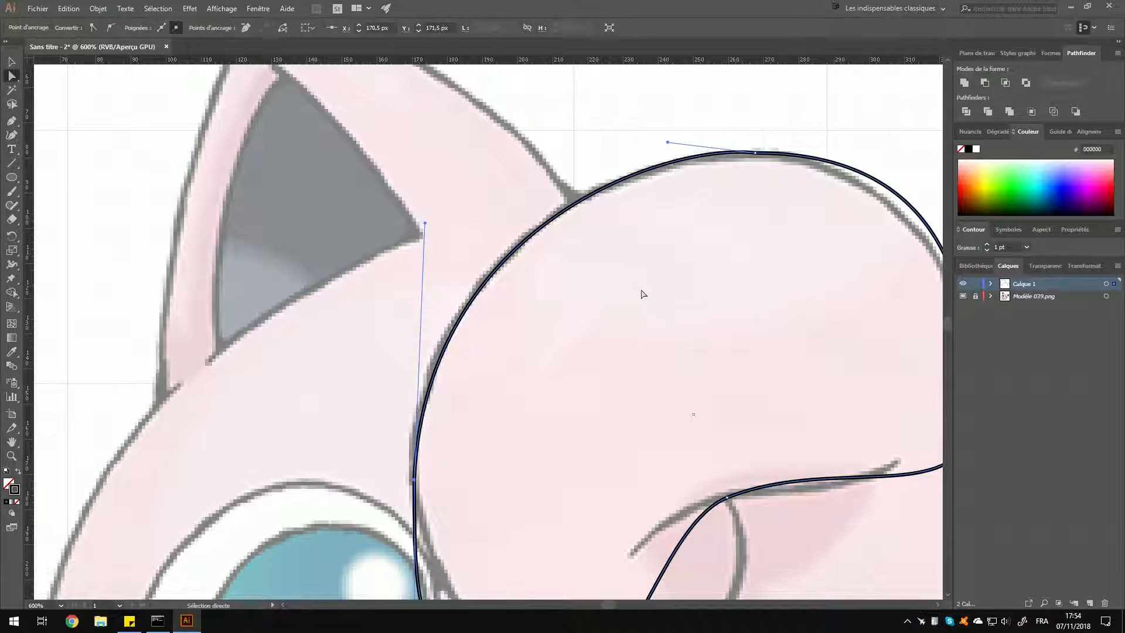
# Move the right anchor up to X 328.5, Y 134.5 px and angle the upper-right segment's two handles independently to follow the curl's edge.
pyautogui.moveTo(773, 285); pyautogui.dragTo(607, 251)
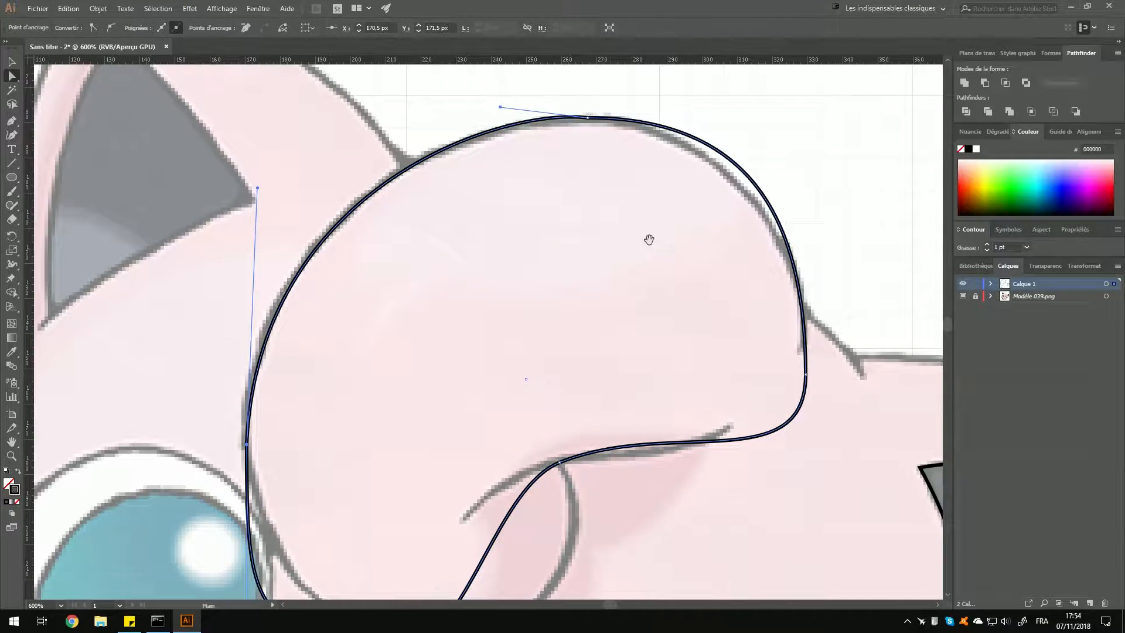
pyautogui.click(806, 376)
pyautogui.moveTo(806, 376); pyautogui.dragTo(804, 315)
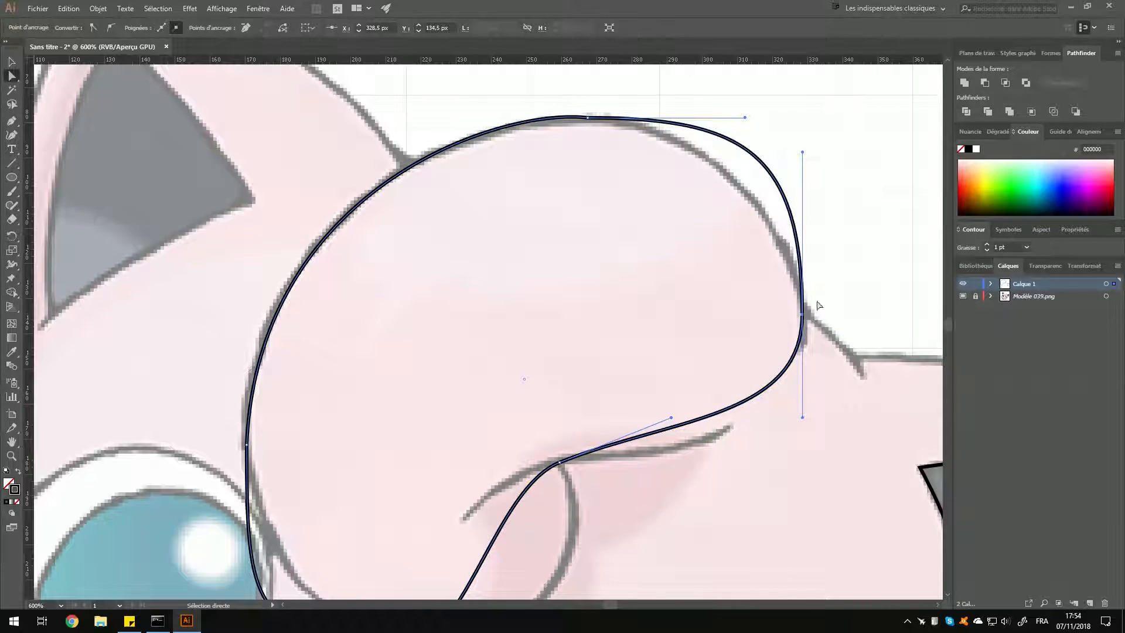
pyautogui.moveTo(697, 200); pyautogui.dragTo(662, 250)
pyautogui.press('alt')
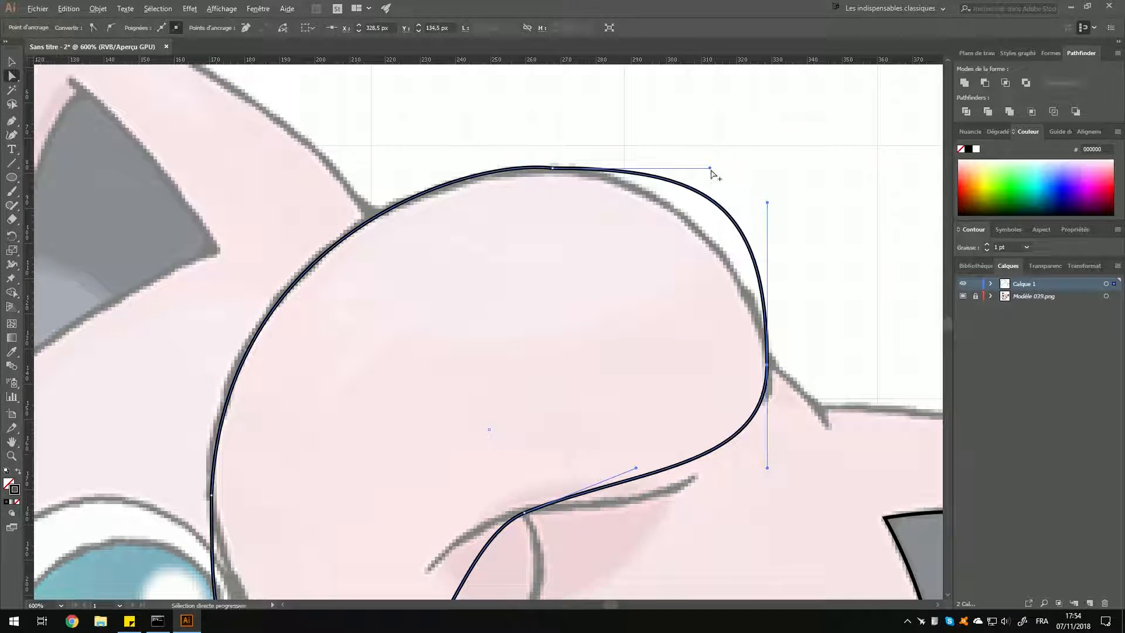
pyautogui.moveTo(709, 168); pyautogui.dragTo(639, 184)
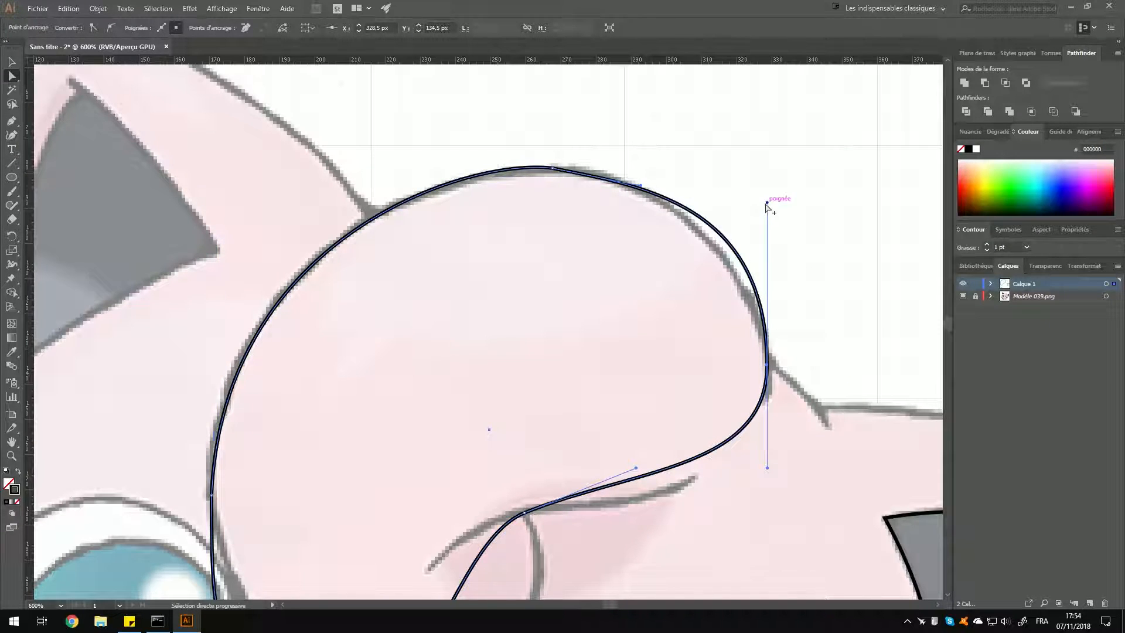
pyautogui.moveTo(767, 202); pyautogui.dragTo(736, 207)
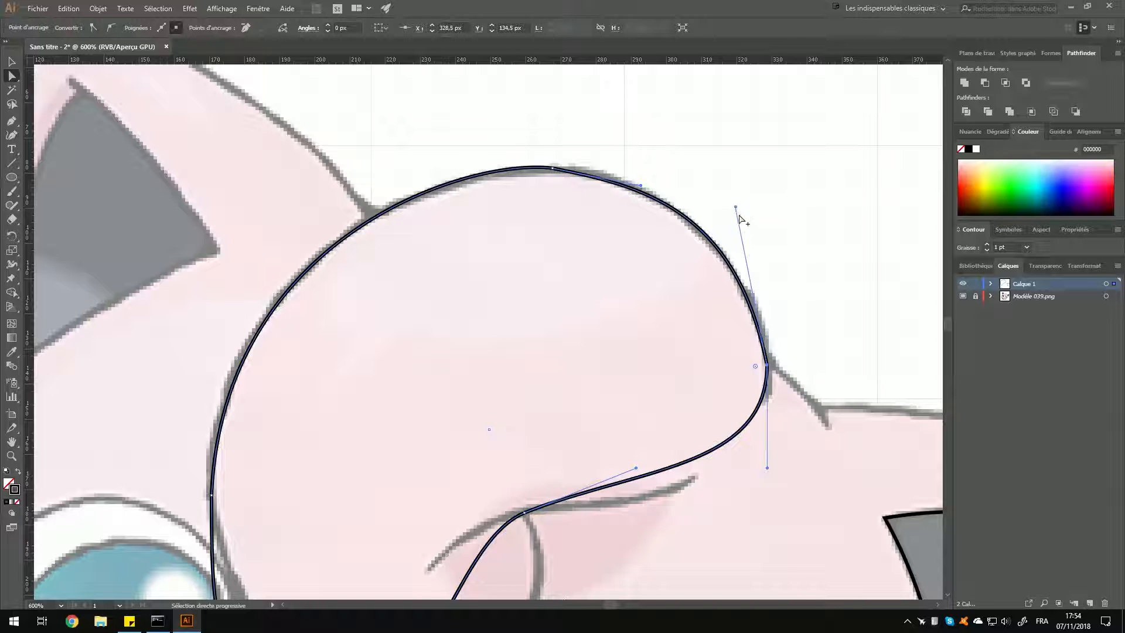
# Angle the left anchor's lower handle and the bottom anchor's left handle so the lower-left segment follows the curl beside the eye.
pyautogui.press('space')
pyautogui.moveTo(596, 427); pyautogui.dragTo(746, 219)
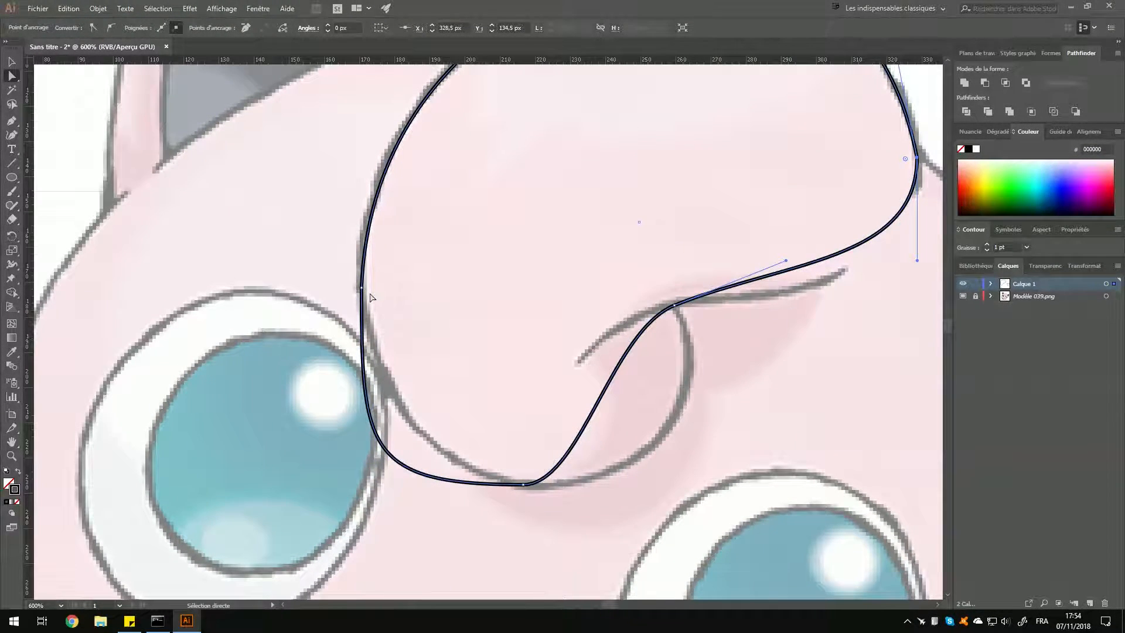
pyautogui.click(362, 287)
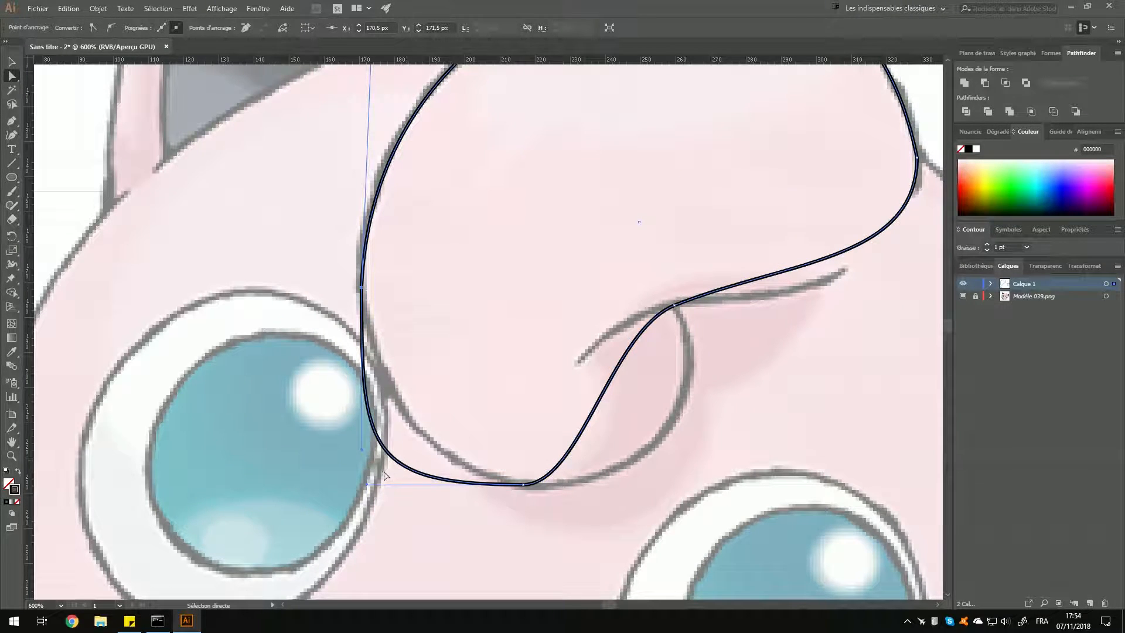
pyautogui.moveTo(362, 448); pyautogui.dragTo(408, 419)
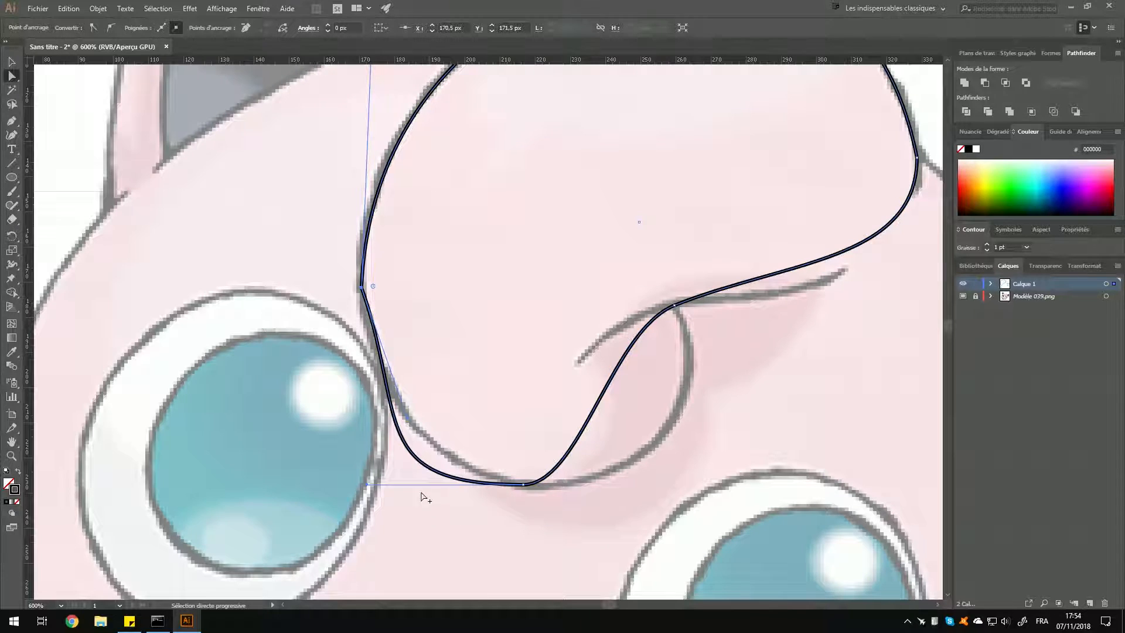
pyautogui.moveTo(368, 484); pyautogui.dragTo(401, 448)
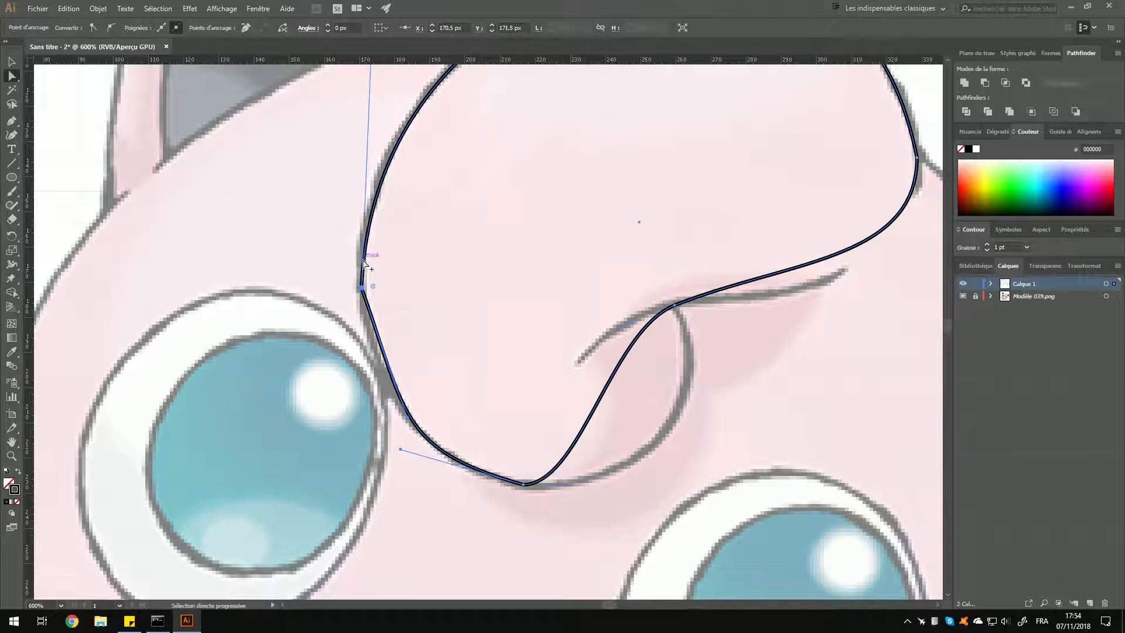
pyautogui.click(405, 418)
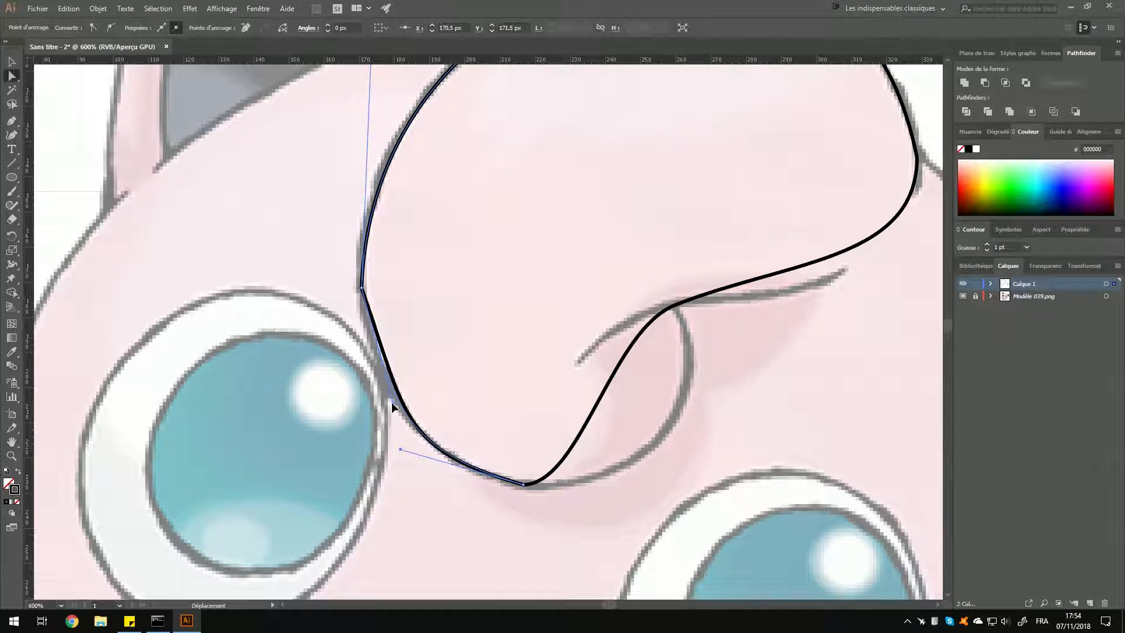
pyautogui.keyDown('alt'); pyautogui.click(392, 402); pyautogui.keyUp('alt')
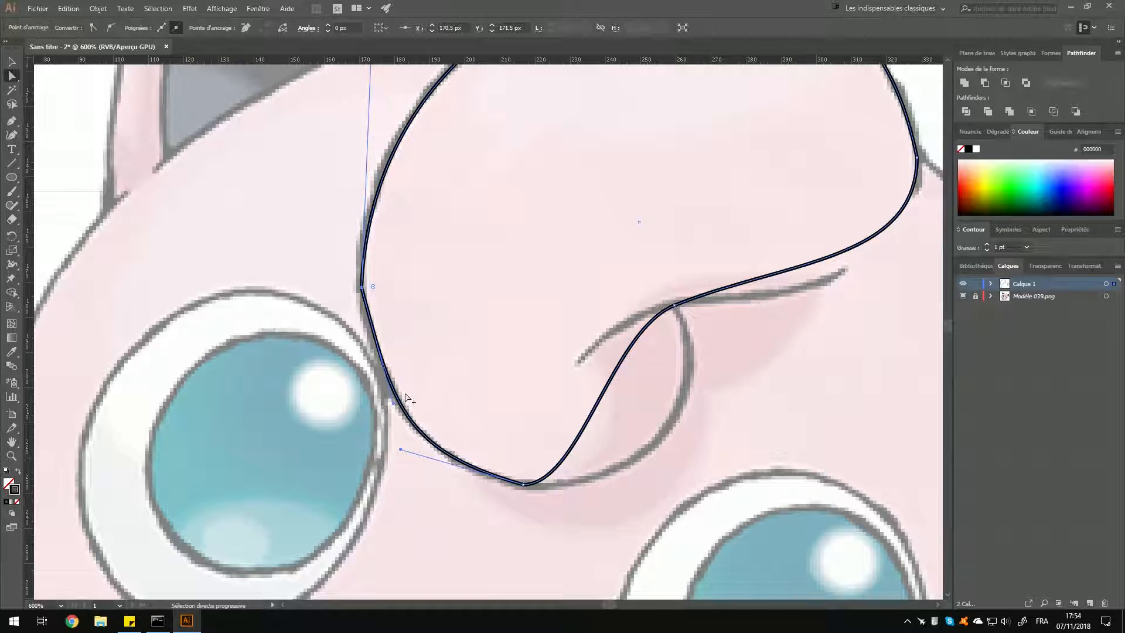
pyautogui.click(394, 404)
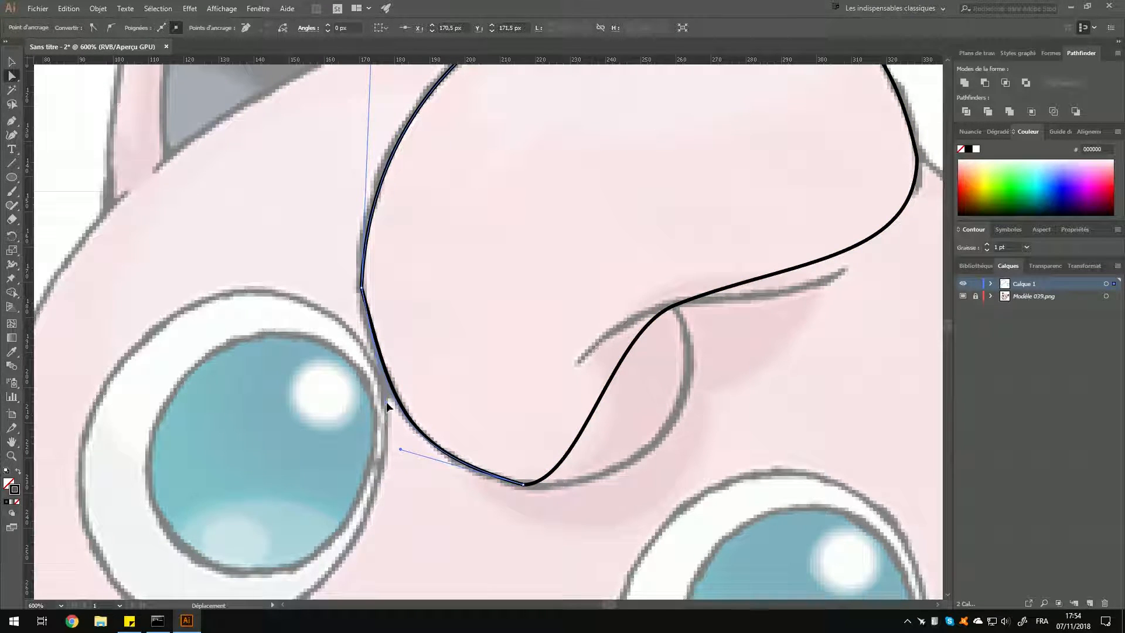
pyautogui.keyDown('alt'); pyautogui.click(386, 399); pyautogui.keyUp('alt')
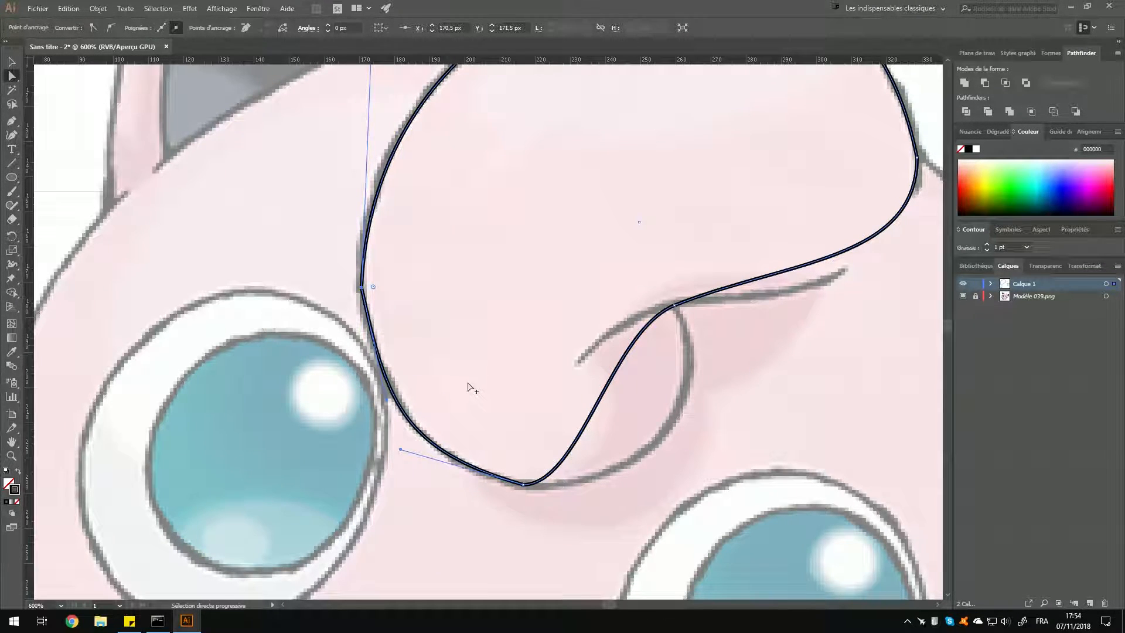
# Extend the bottom anchor's right handle and swing the crease anchor's lower handle outward so their segment follows the curl's rounded tip.
pyautogui.click(526, 485)
pyautogui.moveTo(582, 485); pyautogui.dragTo(701, 498)
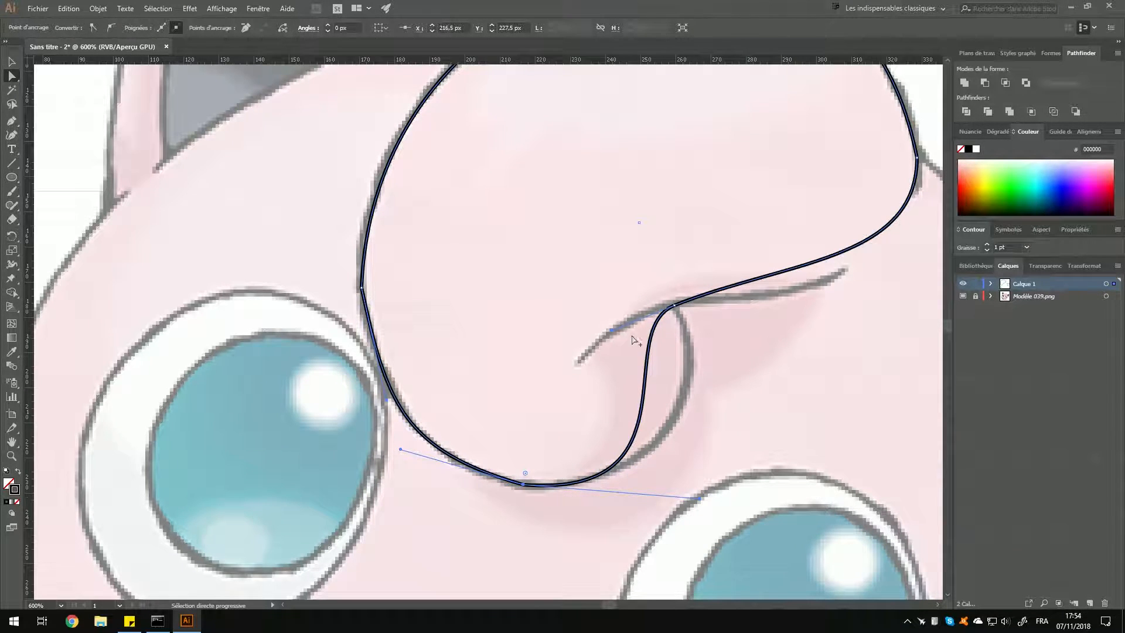
pyautogui.moveTo(611, 329); pyautogui.dragTo(701, 348)
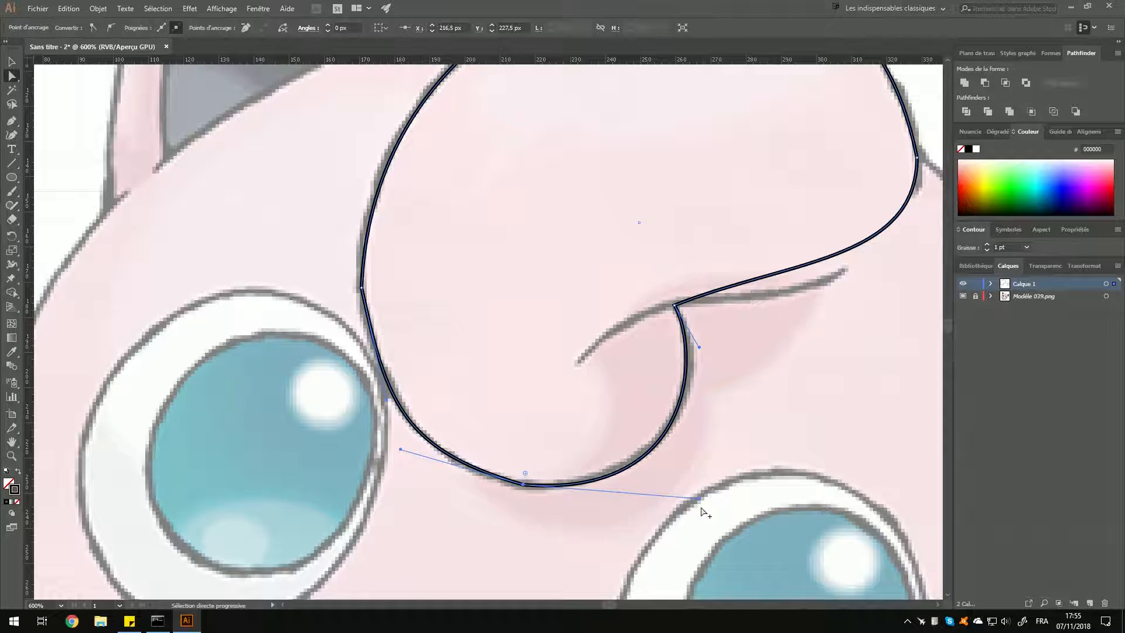
# Level the bottom anchor's right handle and extend the crease anchor's right handle so the underside segment follows the template's crease.
pyautogui.moveTo(700, 499); pyautogui.dragTo(707, 485)
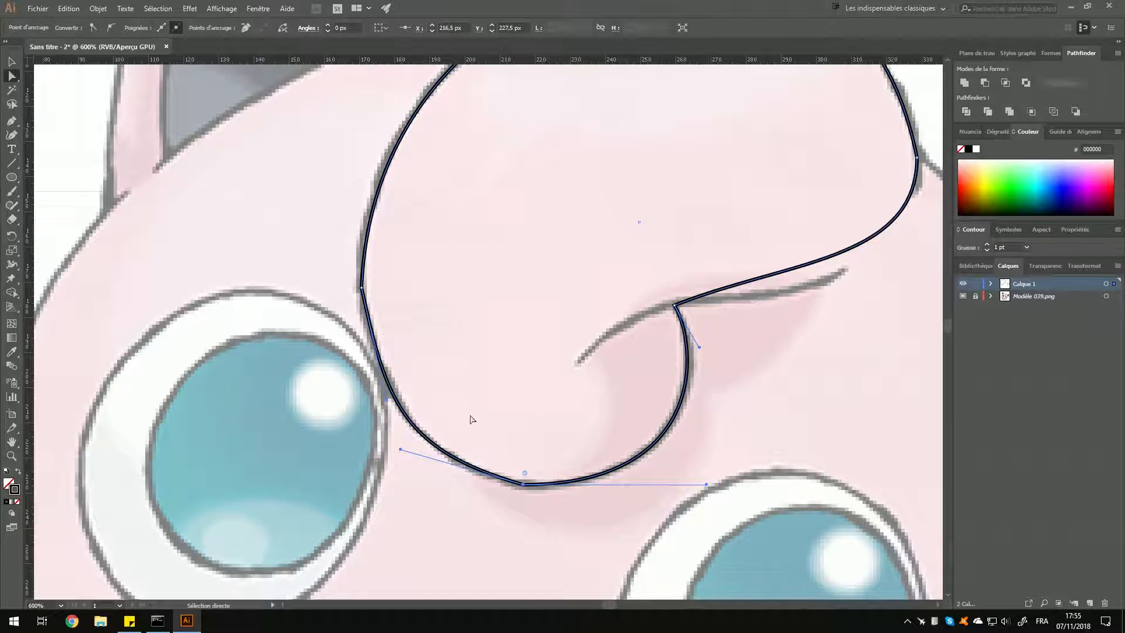
pyautogui.moveTo(658, 324); pyautogui.dragTo(734, 344)
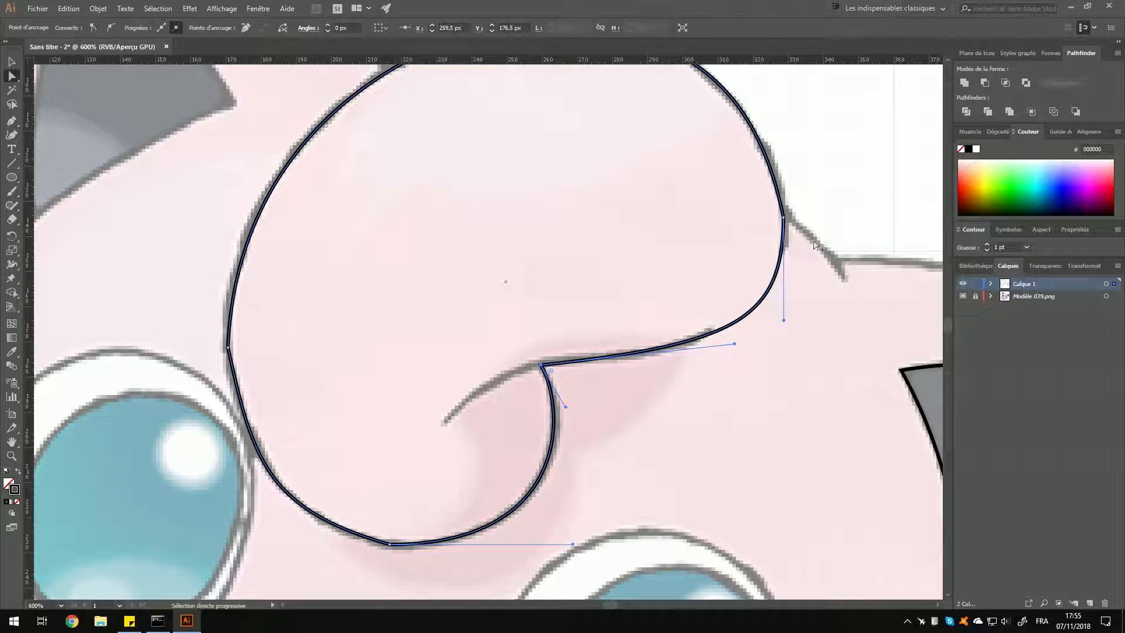
pyautogui.moveTo(809, 281); pyautogui.dragTo(728, 311)
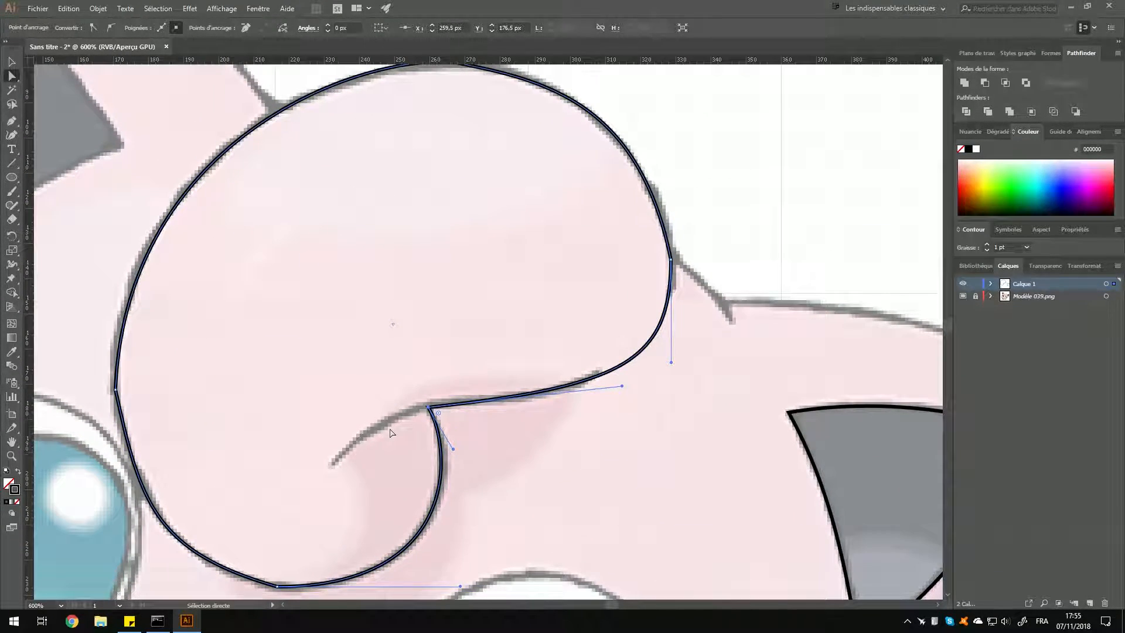
# Angle the right anchor's lower handle slightly outward so the lower-right segment rounds smoothly into the underside, and deselect the outline.
pyautogui.press('alt')
pyautogui.moveTo(671, 364)
pyautogui.mouseDown()
pyautogui.moveTo(647, 366)
pyautogui.moveTo(655, 356)
pyautogui.moveTo(641, 371)
pyautogui.moveTo(681, 368)
pyautogui.mouseUp()
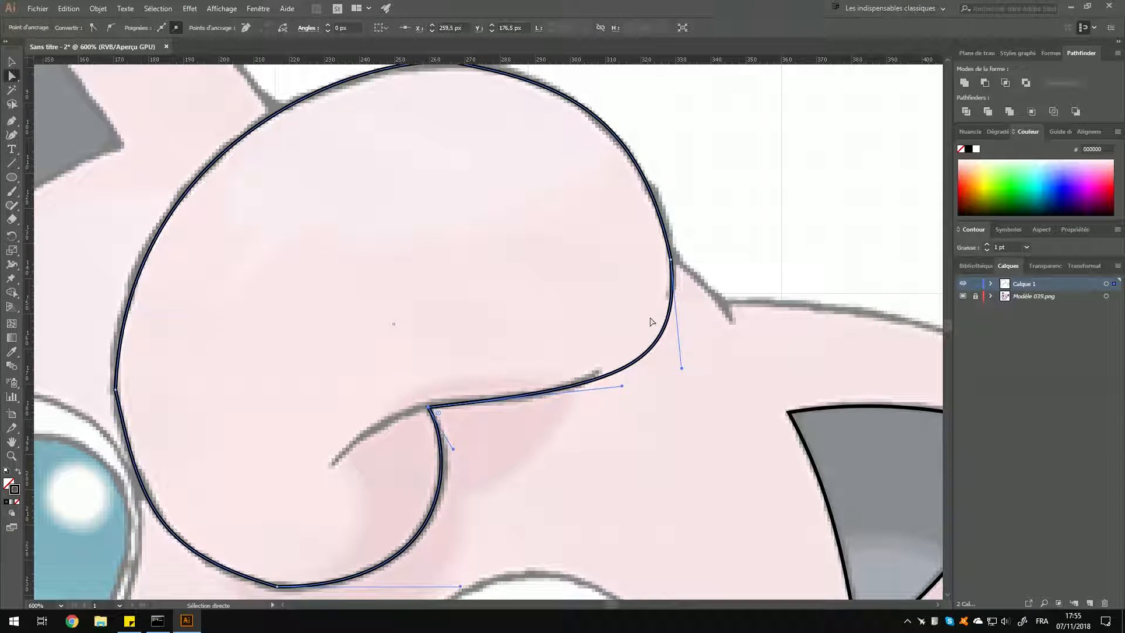
pyautogui.moveTo(621, 385); pyautogui.dragTo(675, 368)
pyautogui.hotkey('ctrl', 'z')
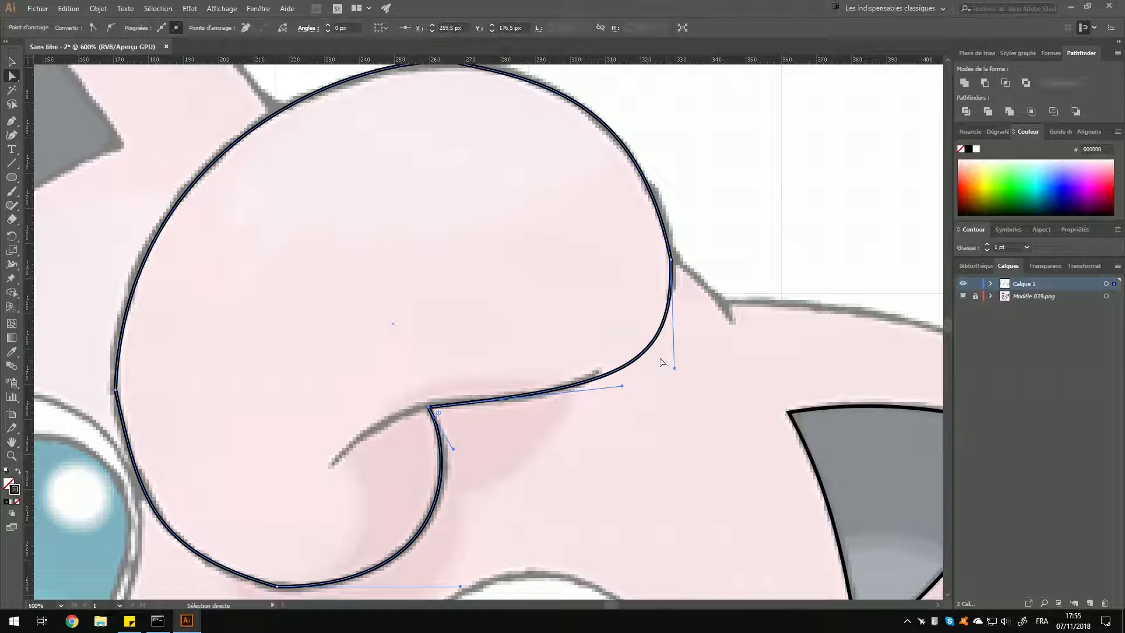
pyautogui.press('p')
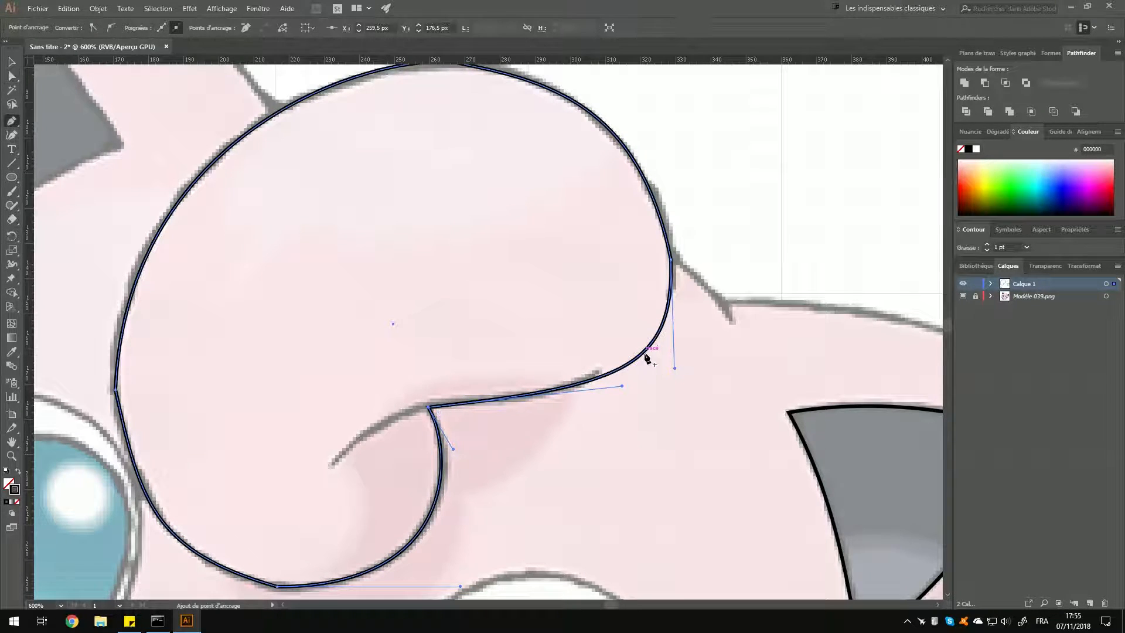
pyautogui.press('v')
pyautogui.click(633, 461)
pyautogui.moveTo(494, 353); pyautogui.dragTo(569, 332)
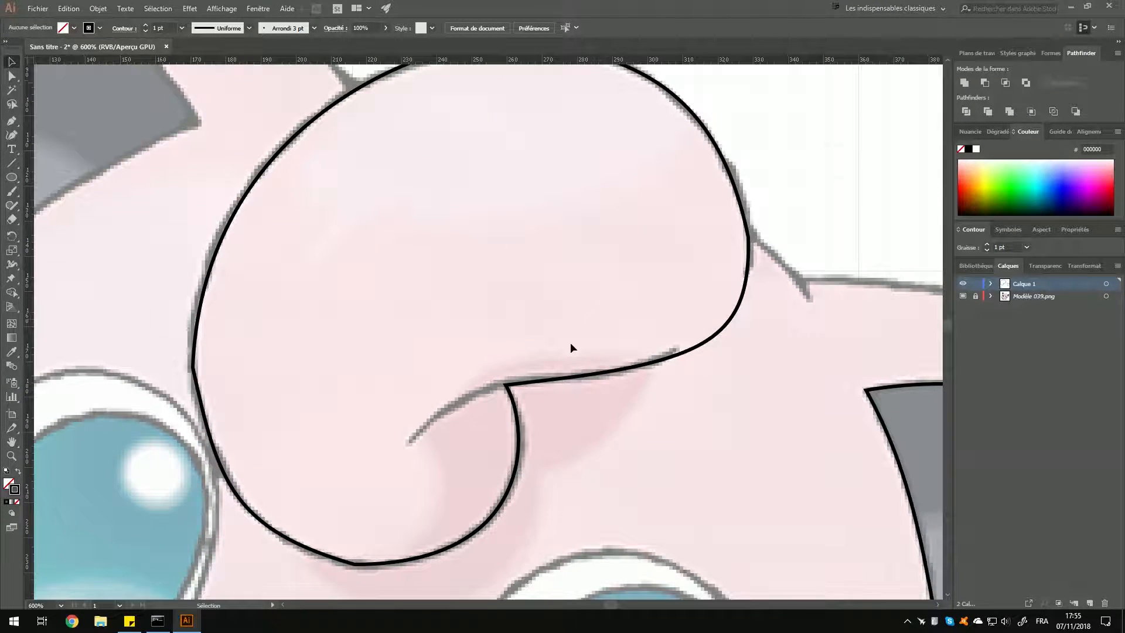
# Round the curl outline's top anchor with a corner radius of about 53.46 px and its right anchor with 39 px.
pyautogui.press('space')
pyautogui.moveTo(403, 314); pyautogui.dragTo(580, 321)
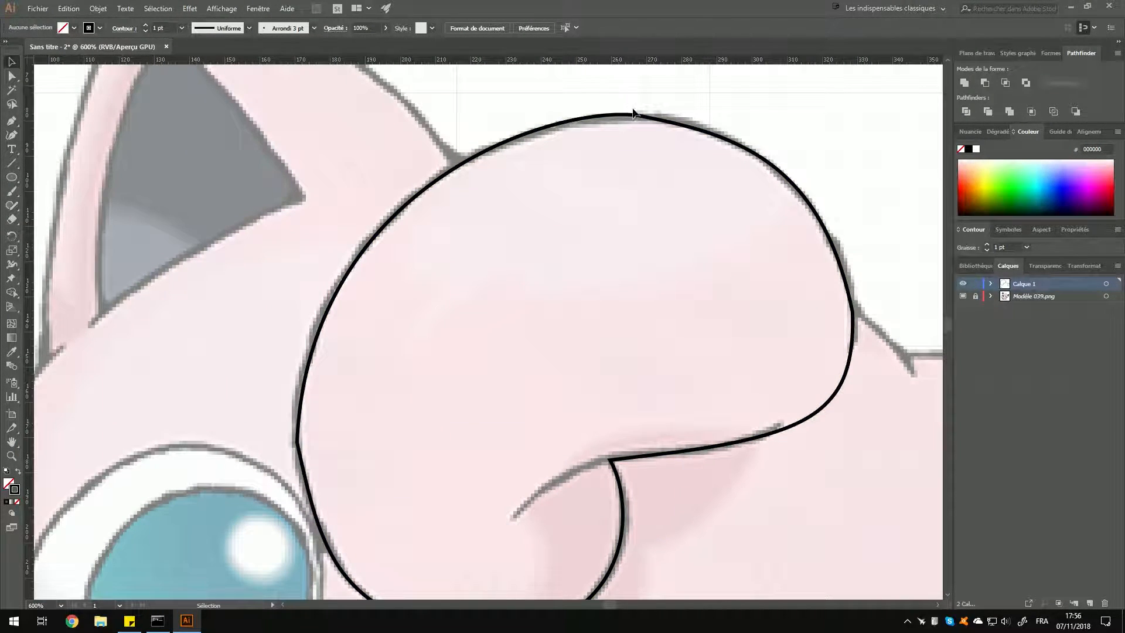
pyautogui.press('a')
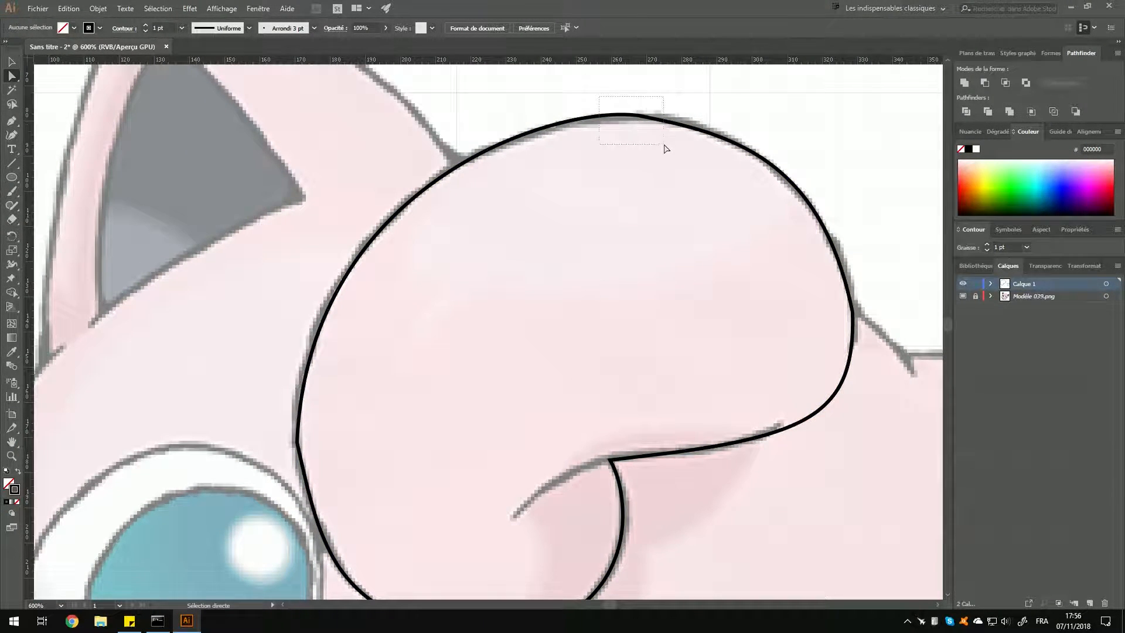
pyautogui.click(637, 115)
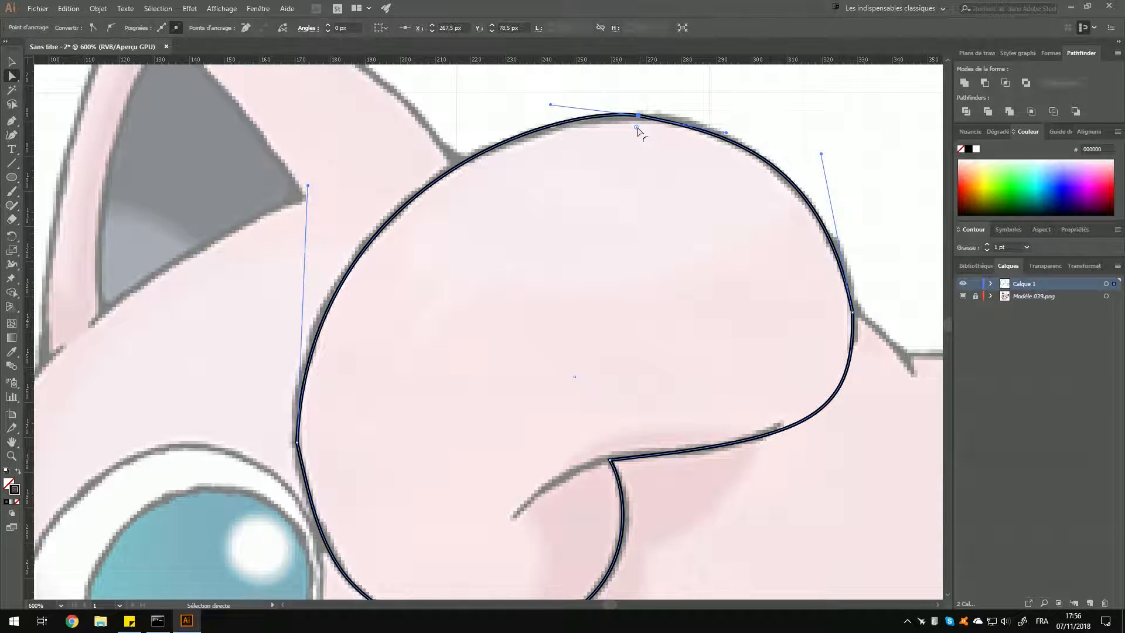
pyautogui.moveTo(637, 128); pyautogui.dragTo(618, 302)
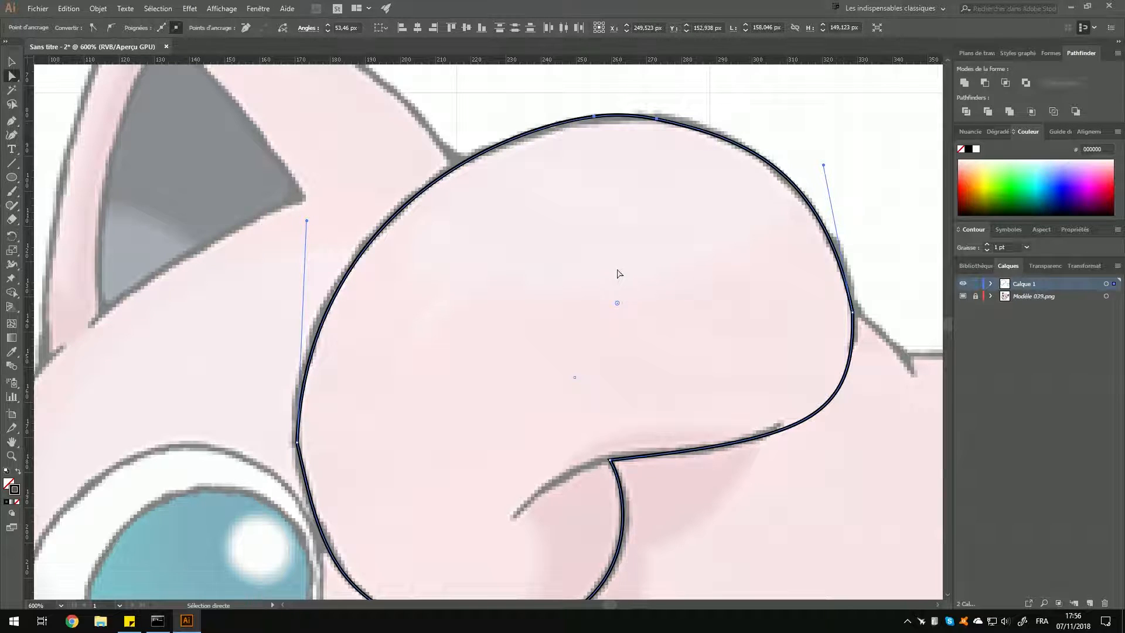
pyautogui.click(853, 314)
pyautogui.moveTo(841, 314); pyautogui.dragTo(716, 329)
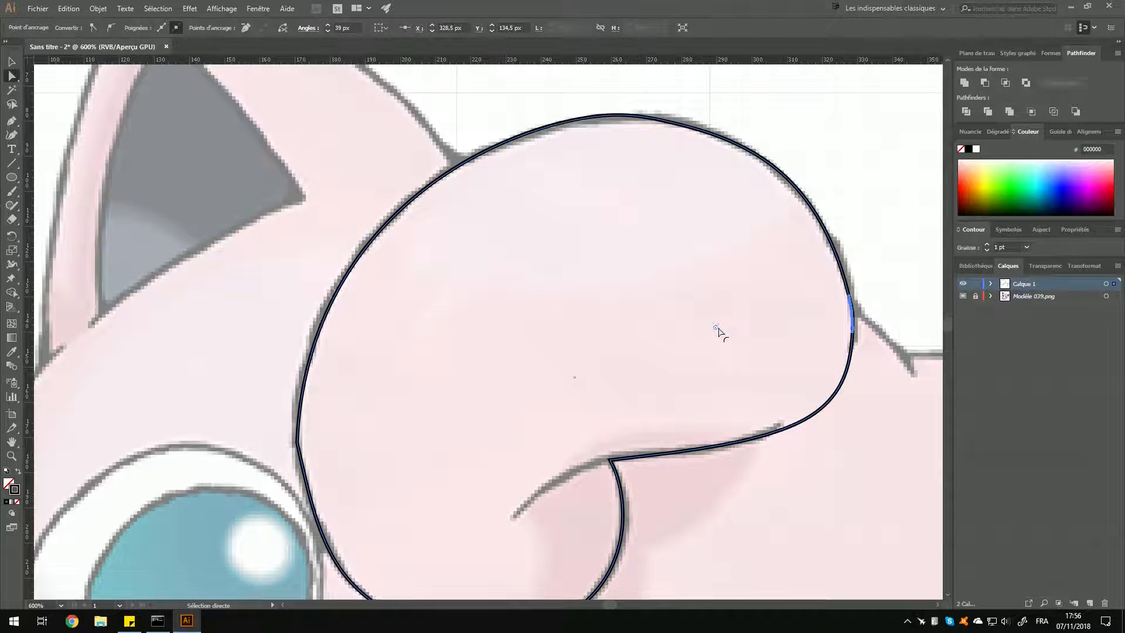
# Round the curl outline's left anchor to about 31.44 px and its bottom anchor to about 28.71 px, and deselect the outline.
pyautogui.press('space')
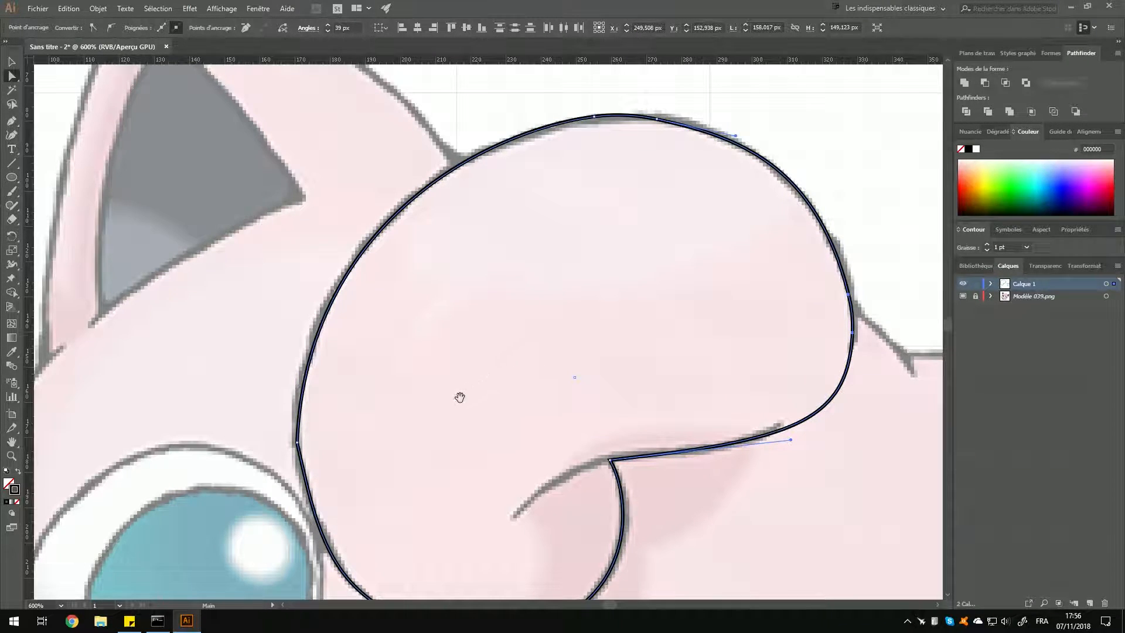
pyautogui.moveTo(464, 416); pyautogui.dragTo(657, 302)
pyautogui.click(490, 328)
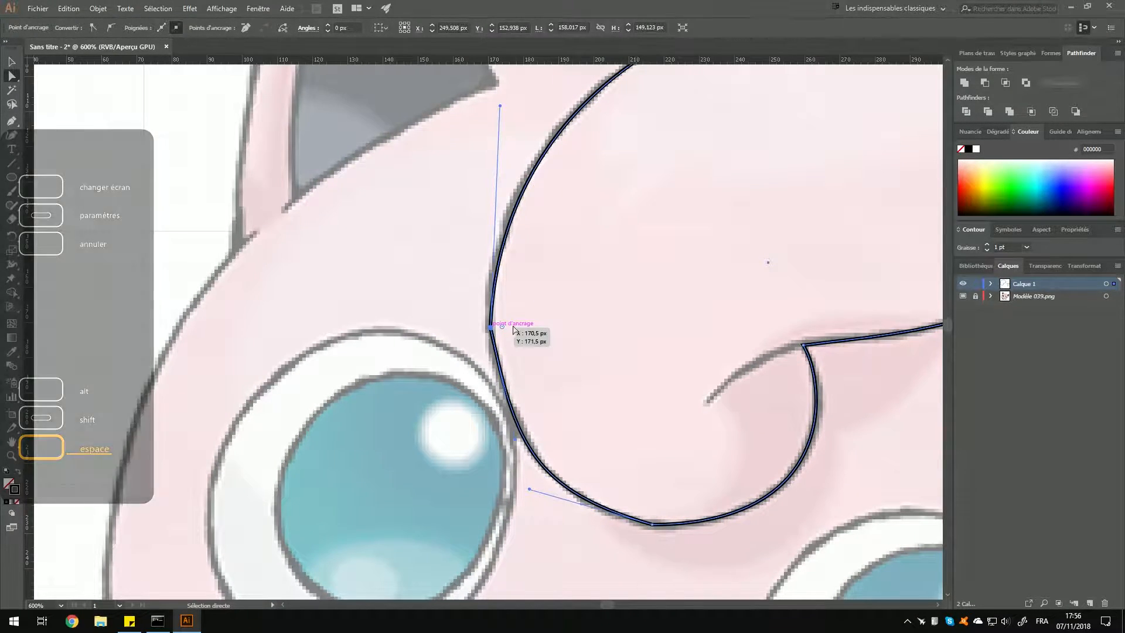
pyautogui.moveTo(503, 330); pyautogui.dragTo(605, 309)
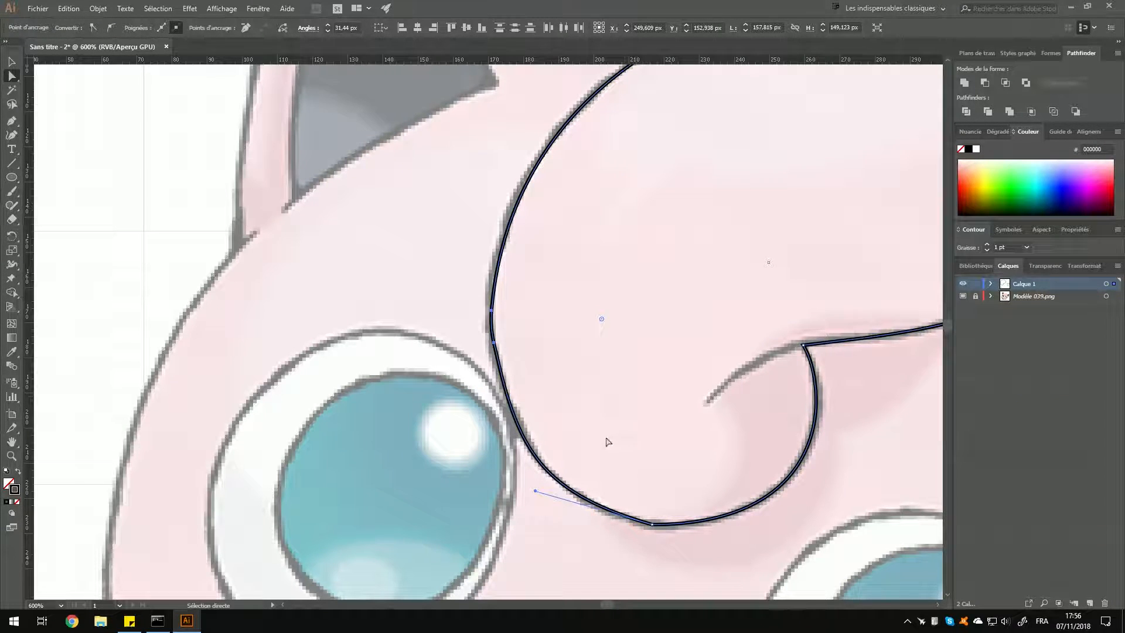
pyautogui.moveTo(676, 453); pyautogui.dragTo(609, 398)
pyautogui.click(652, 523)
pyautogui.moveTo(585, 457); pyautogui.dragTo(593, 372)
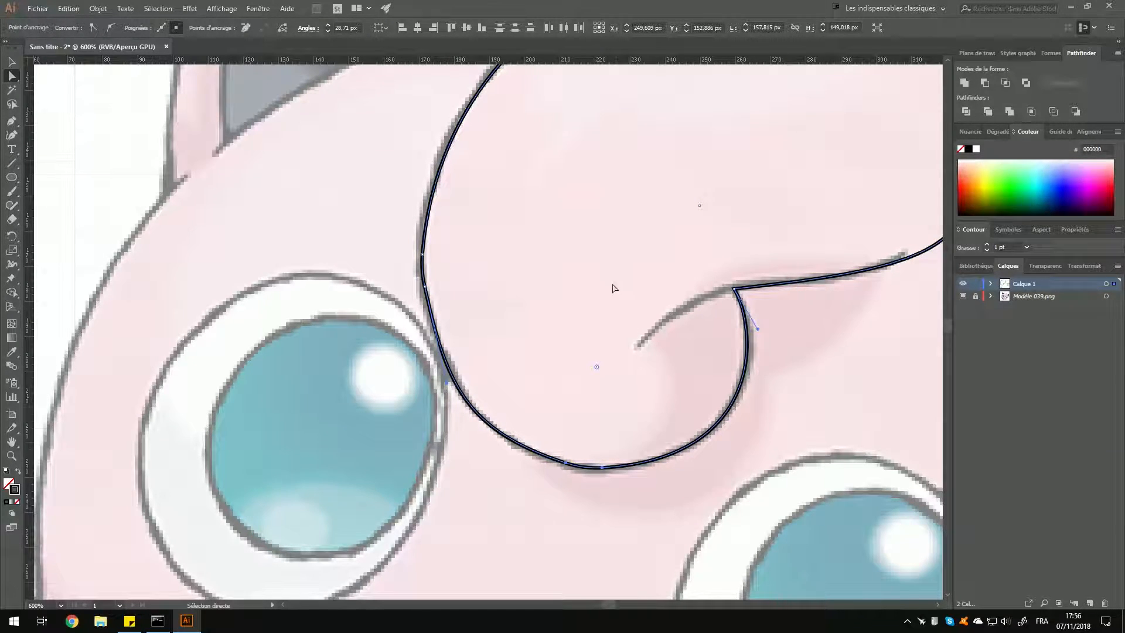
pyautogui.press('v')
pyautogui.click(327, 181)
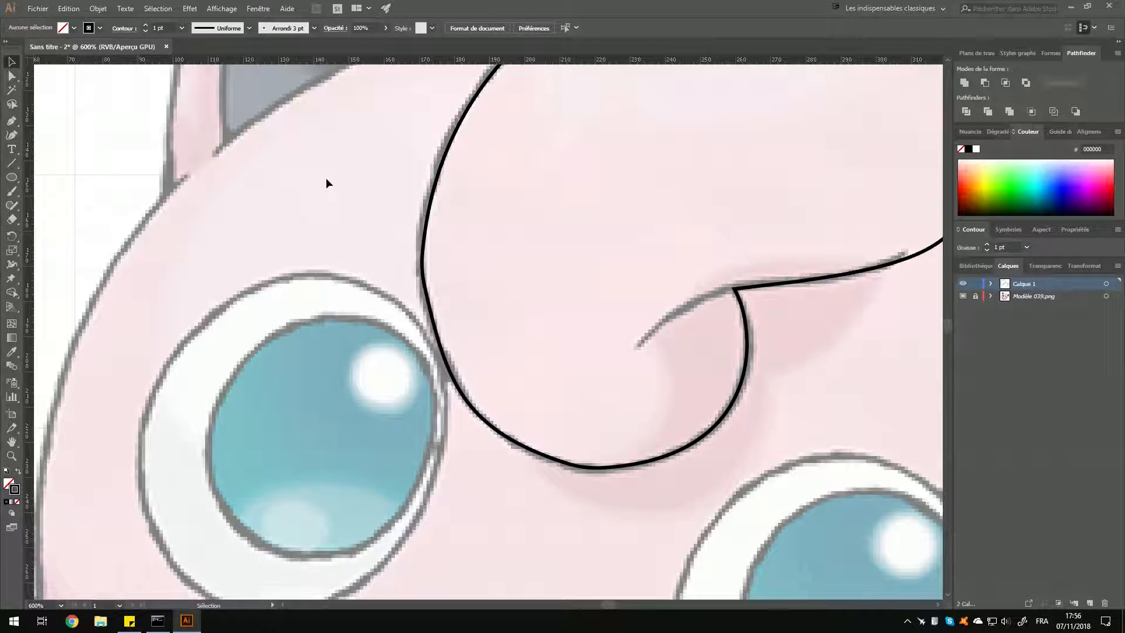
# Examine the rounded curl outline against the whole character template.
pyautogui.scroll(-4, 532, 229)
pyautogui.scroll(2, 540, 233)
pyautogui.scroll(-1, 539, 236)
pyautogui.scroll(-1, 537, 238)
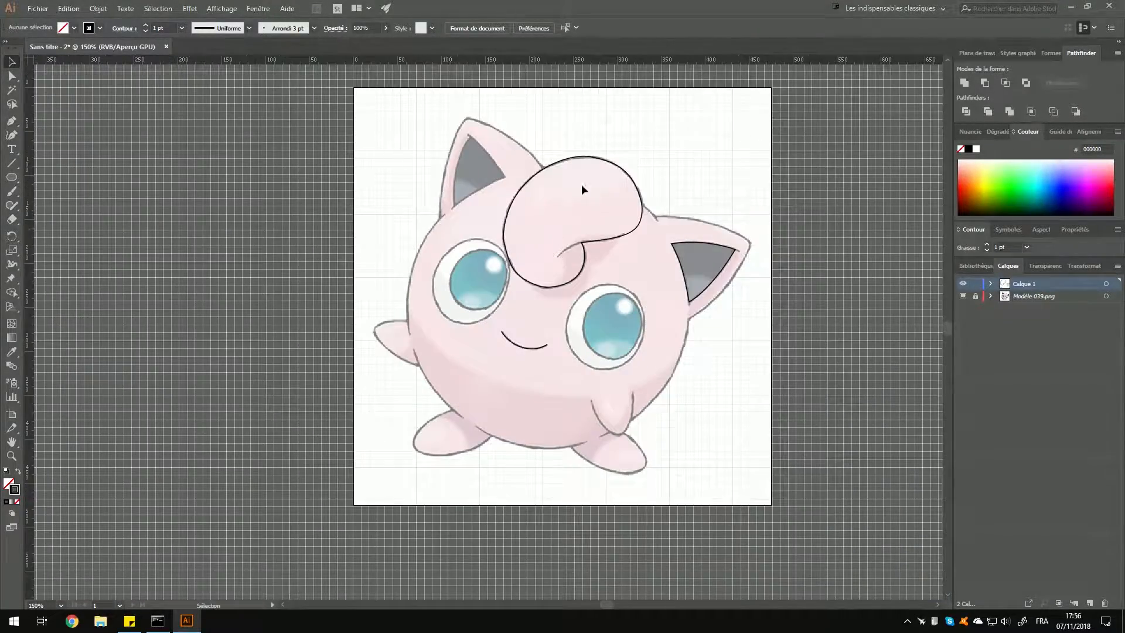
pyautogui.hscroll(-1, 575, 185)
pyautogui.moveTo(639, 266); pyautogui.dragTo(645, 277)
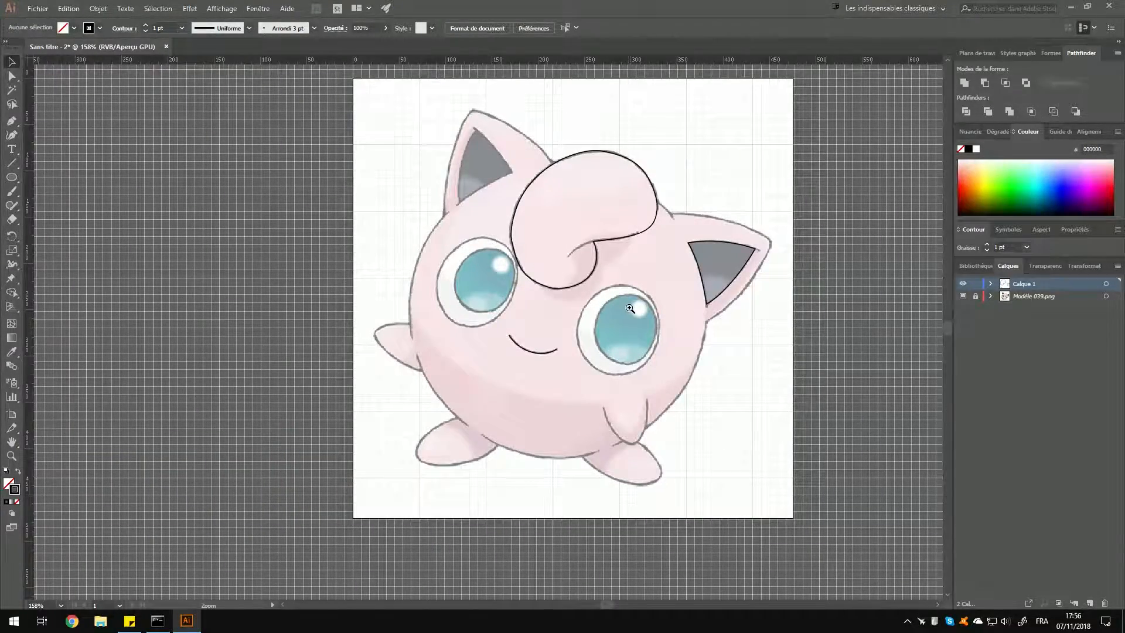
pyautogui.scroll(1, 629, 319)
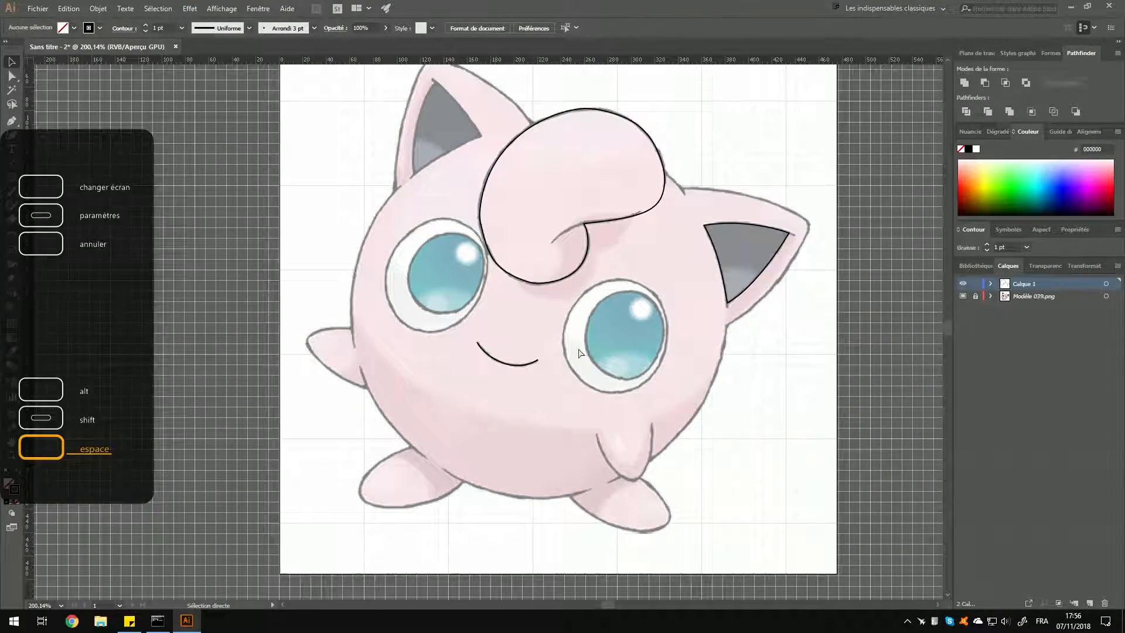
pyautogui.hotkey('ctrl', 'v')
pyautogui.hotkey('ctrl', 'z')
pyautogui.moveTo(628, 329); pyautogui.dragTo(658, 385)
pyautogui.moveTo(699, 312); pyautogui.dragTo(673, 322)
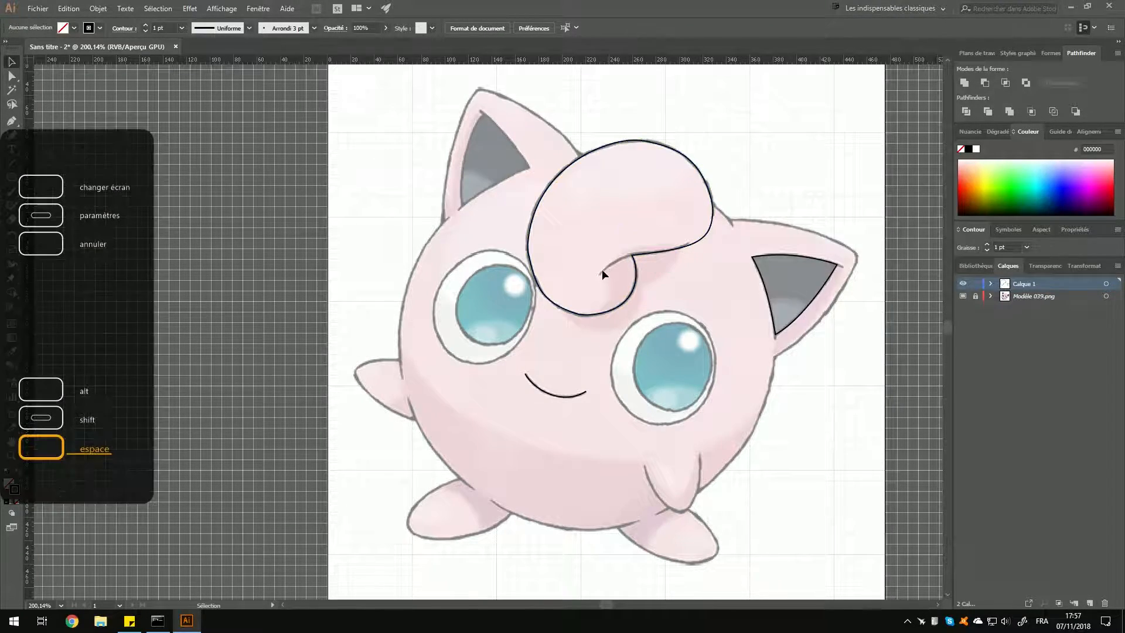
# Draw a straight line about 28 px wide and 17 px high from the crease anchor to the inner curl line's tip.
pyautogui.scroll(3, 613, 277)
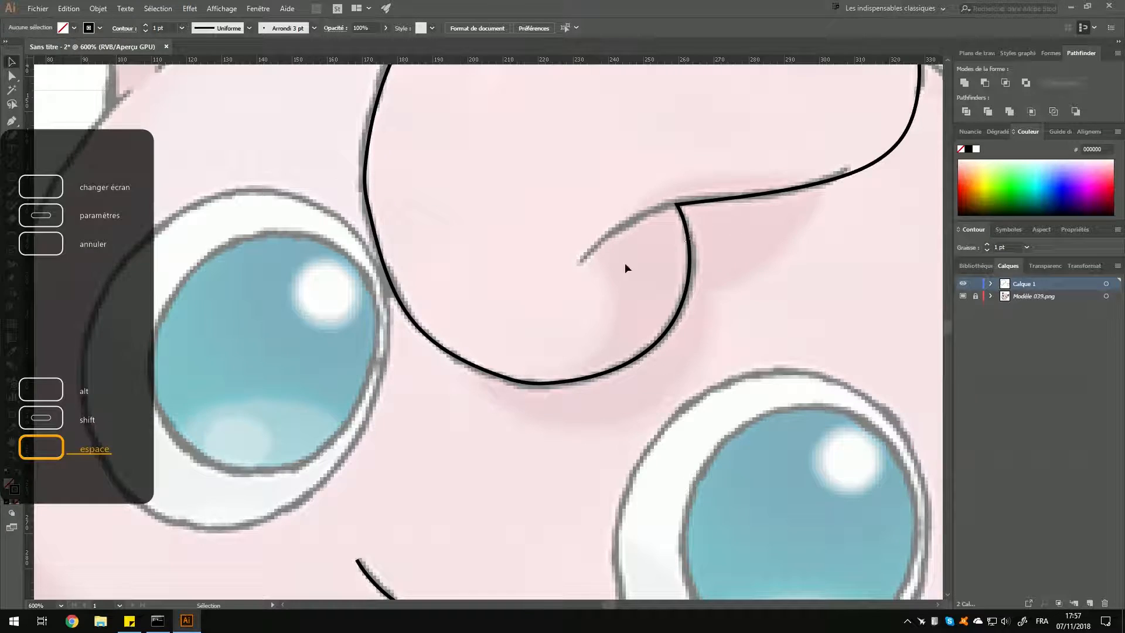
pyautogui.moveTo(626, 271); pyautogui.dragTo(611, 297)
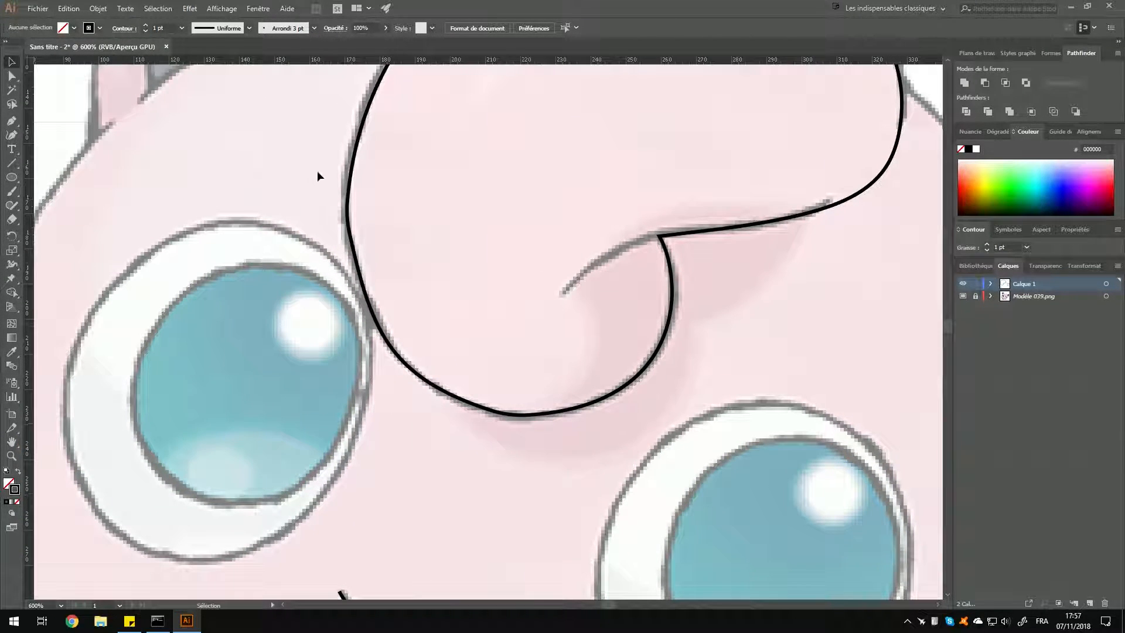
pyautogui.click(11, 163)
pyautogui.scroll(2, 678, 256)
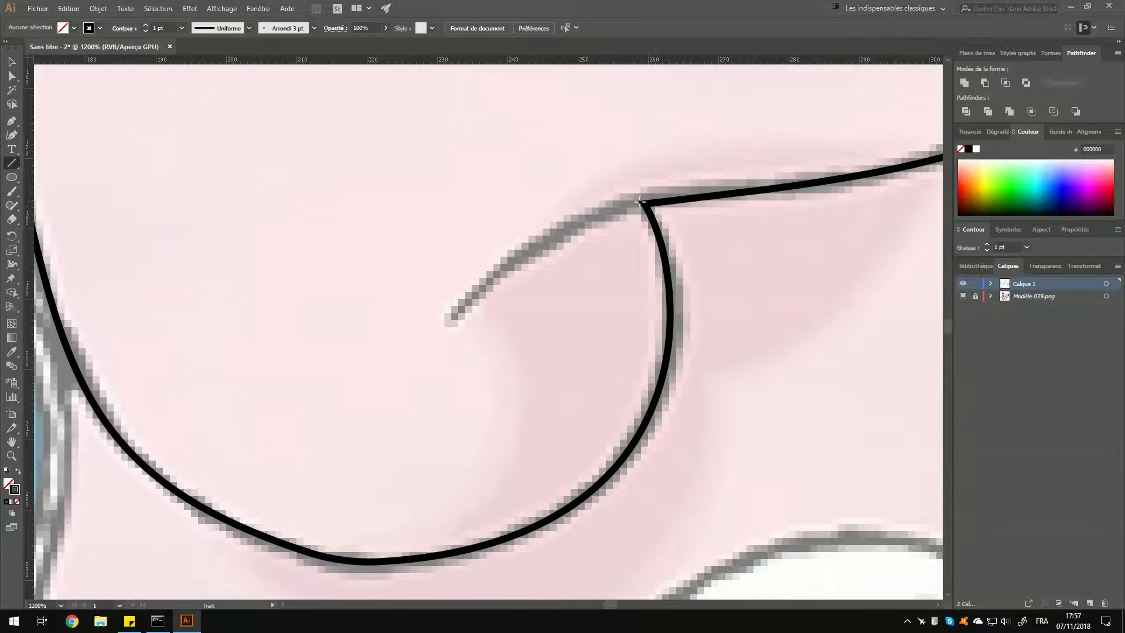
pyautogui.moveTo(639, 203); pyautogui.dragTo(448, 322)
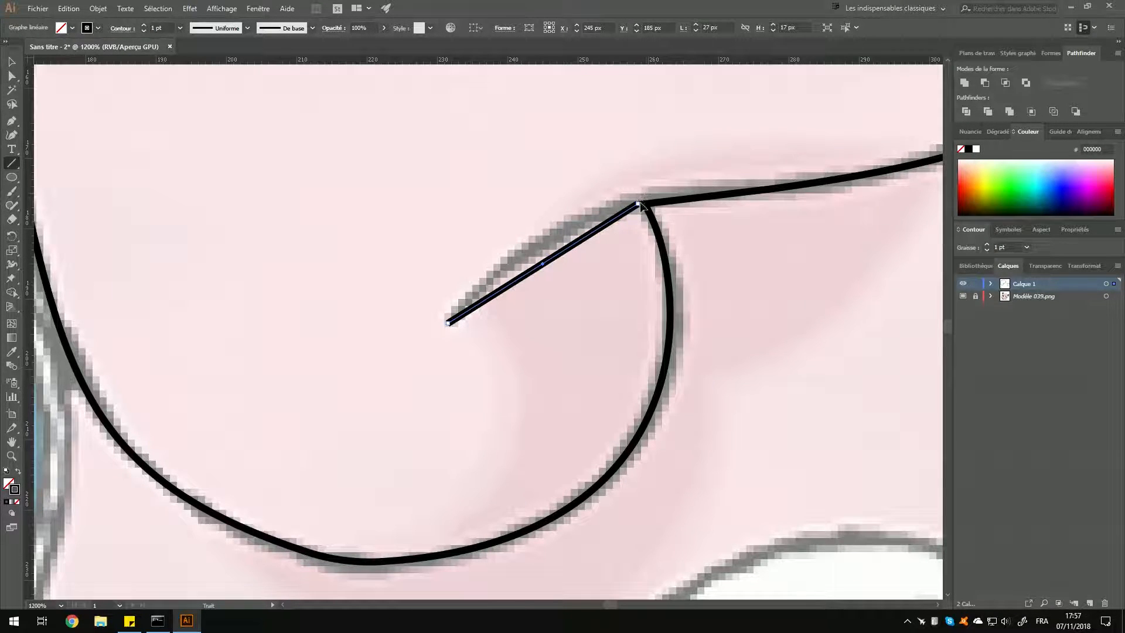
pyautogui.moveTo(637, 205); pyautogui.dragTo(645, 203)
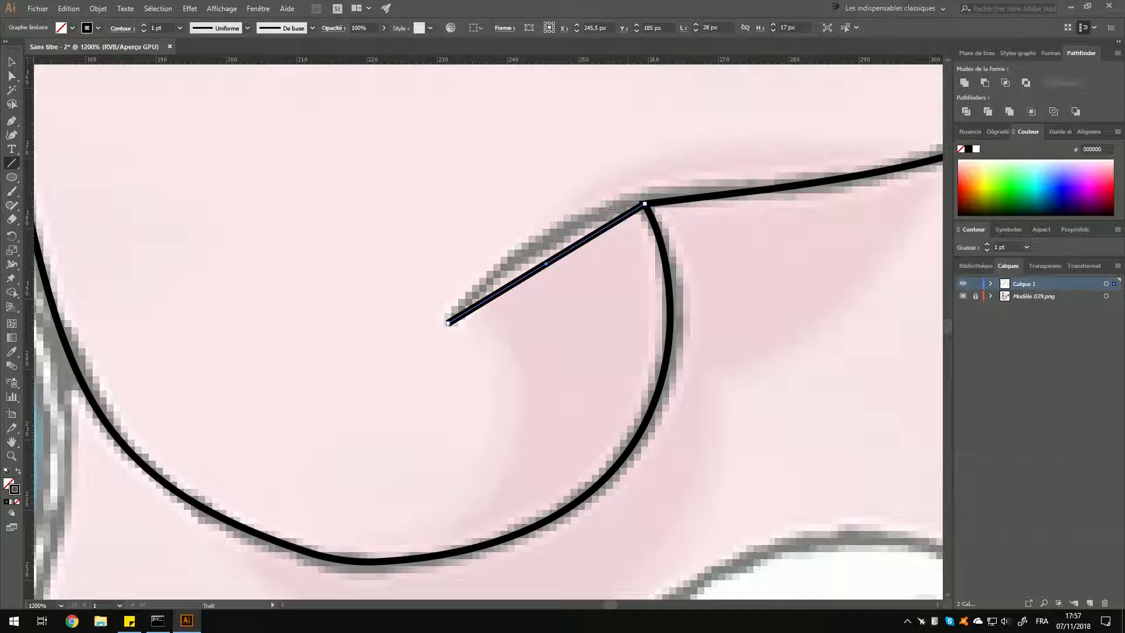
# Convert both end anchors of the inner curl line to smooth points with handles.
pyautogui.press('a')
pyautogui.click(449, 323)
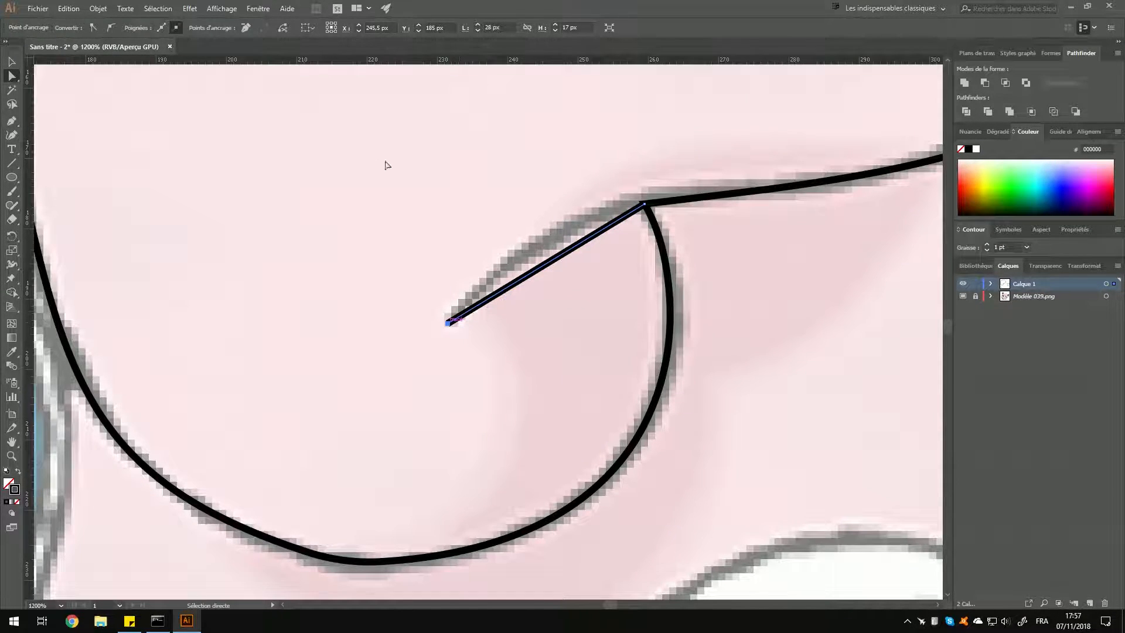
pyautogui.click(111, 30)
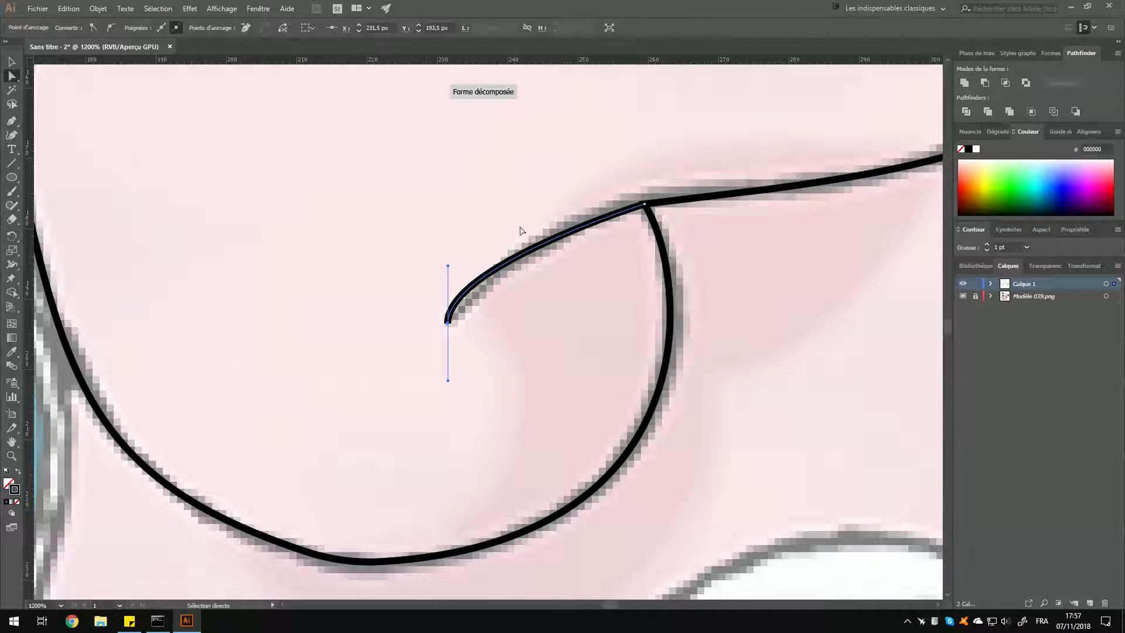
pyautogui.click(645, 206)
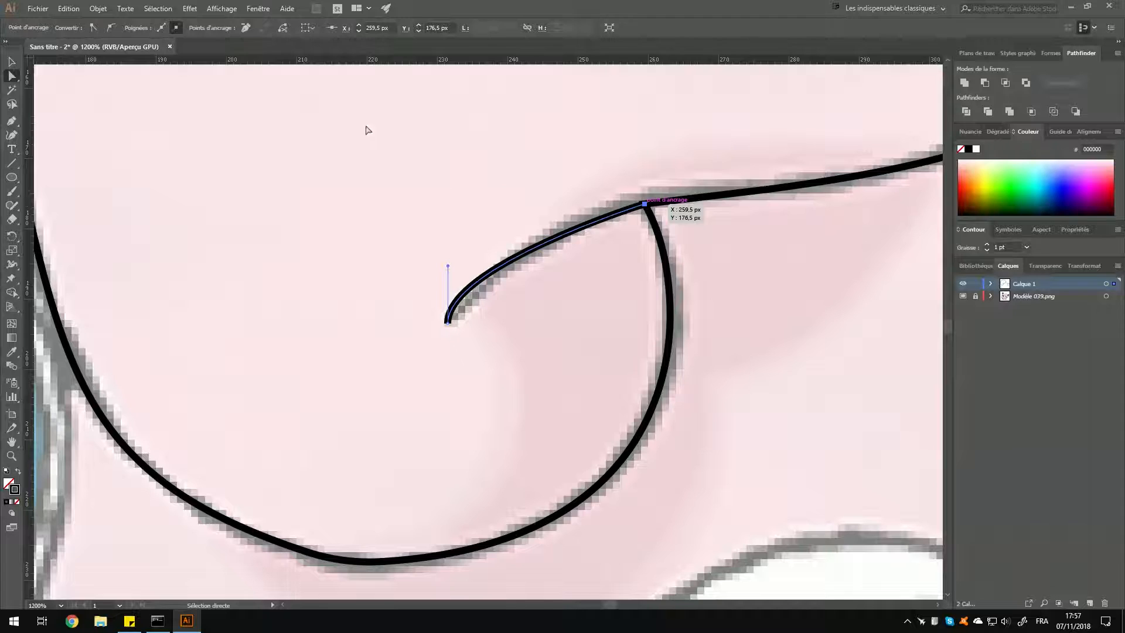
pyautogui.click(111, 28)
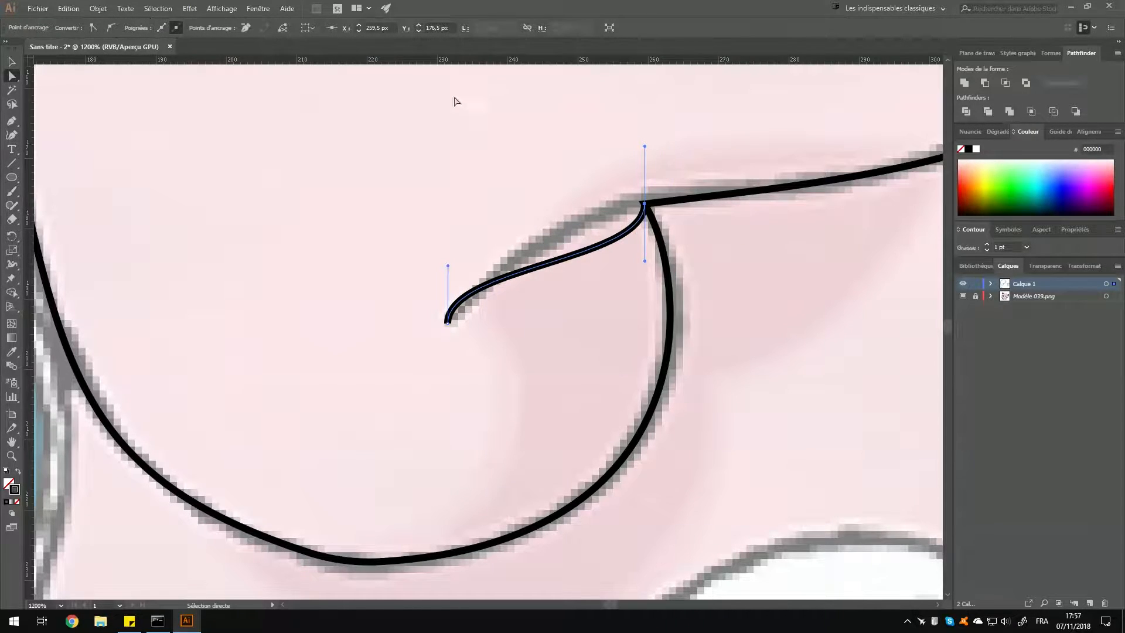
# Adjust the handles at both ends of the inner curl line so it arcs along the template's stroke, and deselect it.
pyautogui.moveTo(645, 261); pyautogui.dragTo(610, 209)
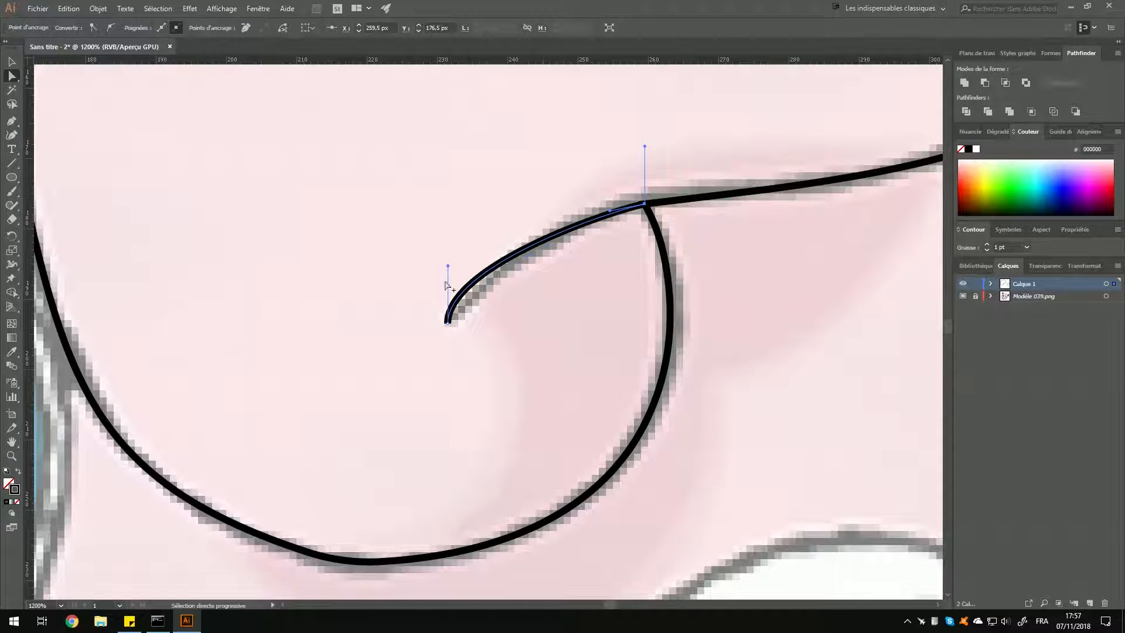
pyautogui.moveTo(448, 264); pyautogui.dragTo(525, 232)
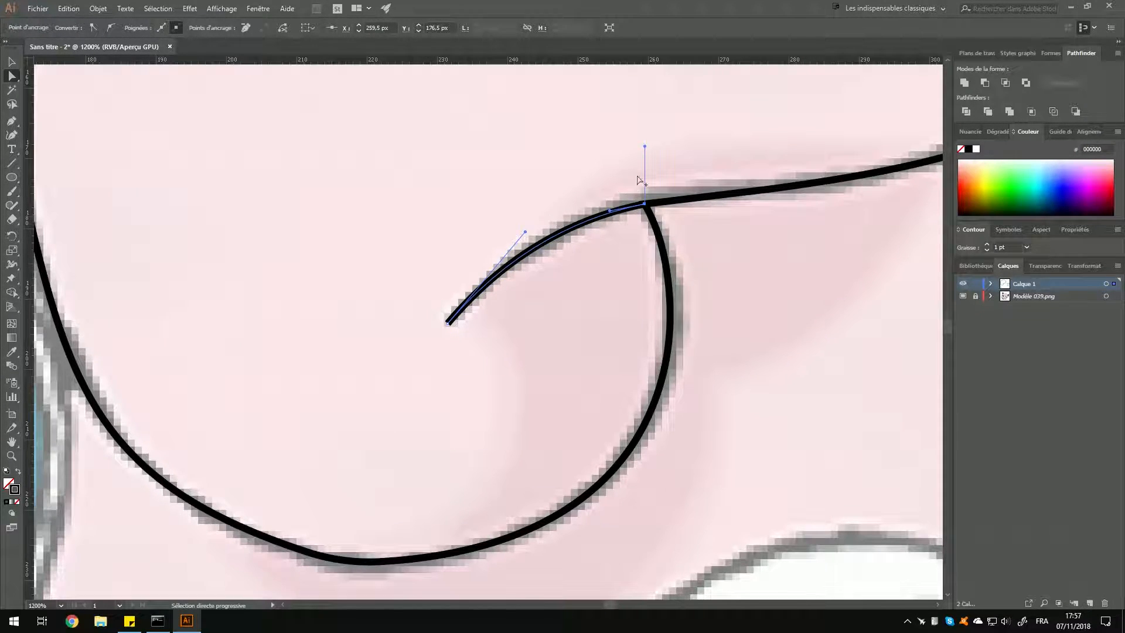
pyautogui.press('v')
pyautogui.click(800, 315)
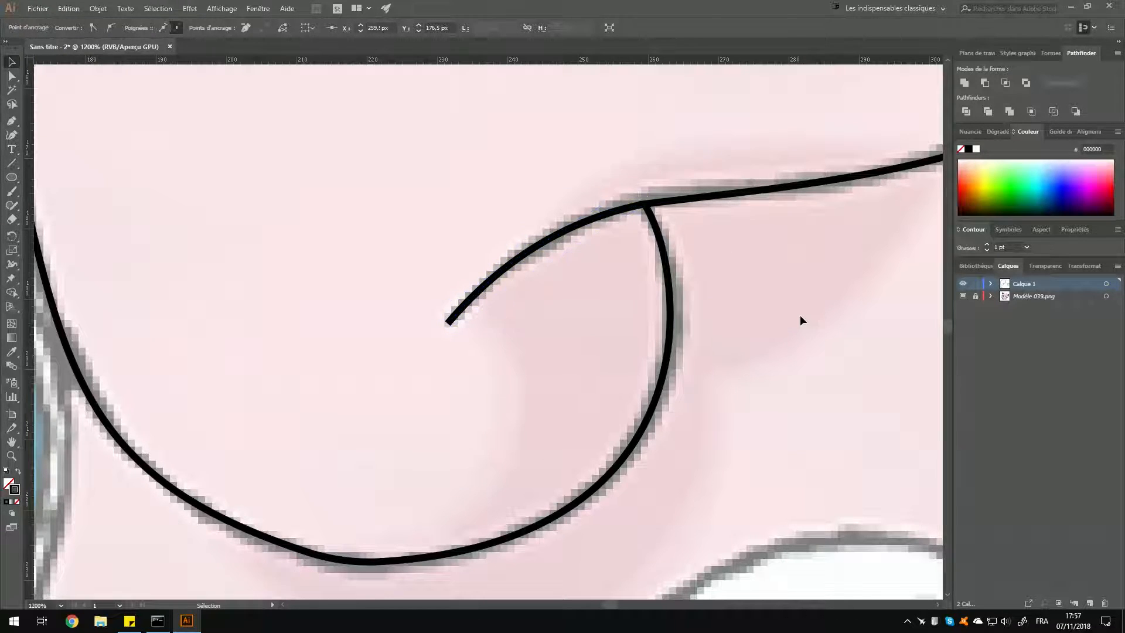
# Draw a circle 34 px in diameter over the curl's lower-right bend, where the template's outline has a gap.
pyautogui.scroll(-5, 800, 304)
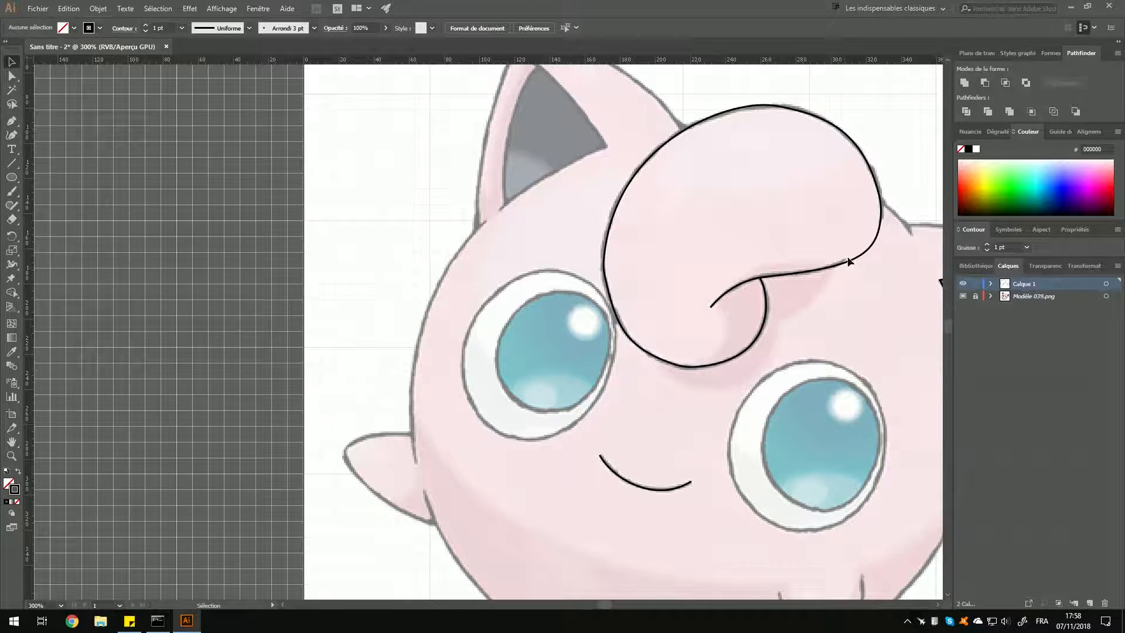
pyautogui.moveTo(889, 291); pyautogui.dragTo(741, 282)
pyautogui.scroll(2, 785, 267)
pyautogui.scroll(1, 784, 262)
pyautogui.moveTo(604, 226); pyautogui.dragTo(651, 259)
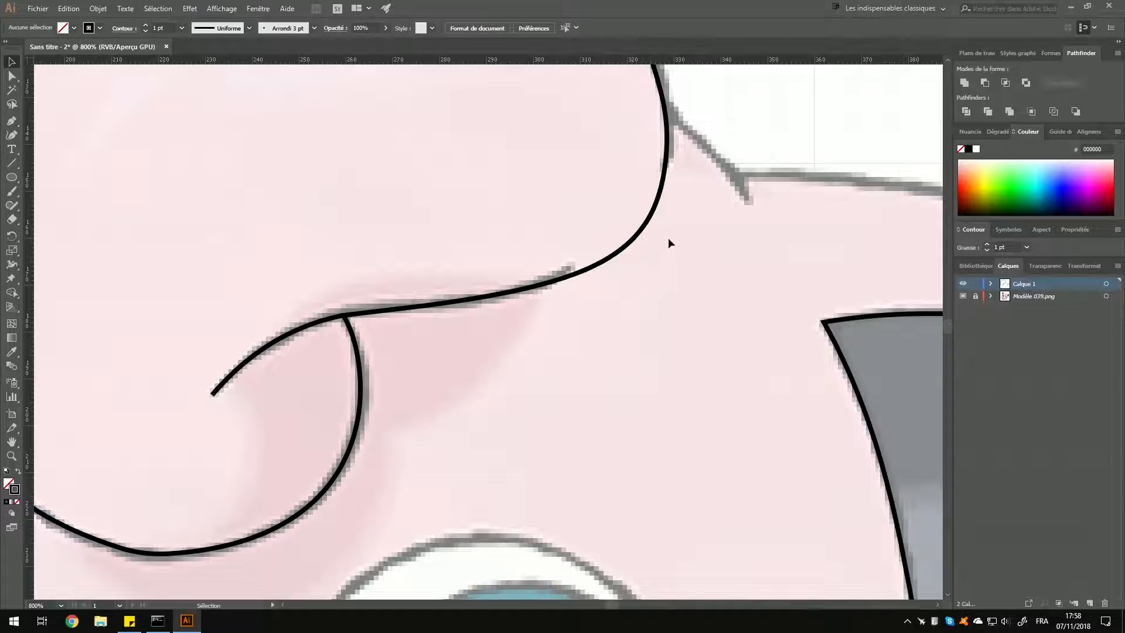
pyautogui.press('l')
pyautogui.moveTo(592, 183); pyautogui.dragTo(751, 322)
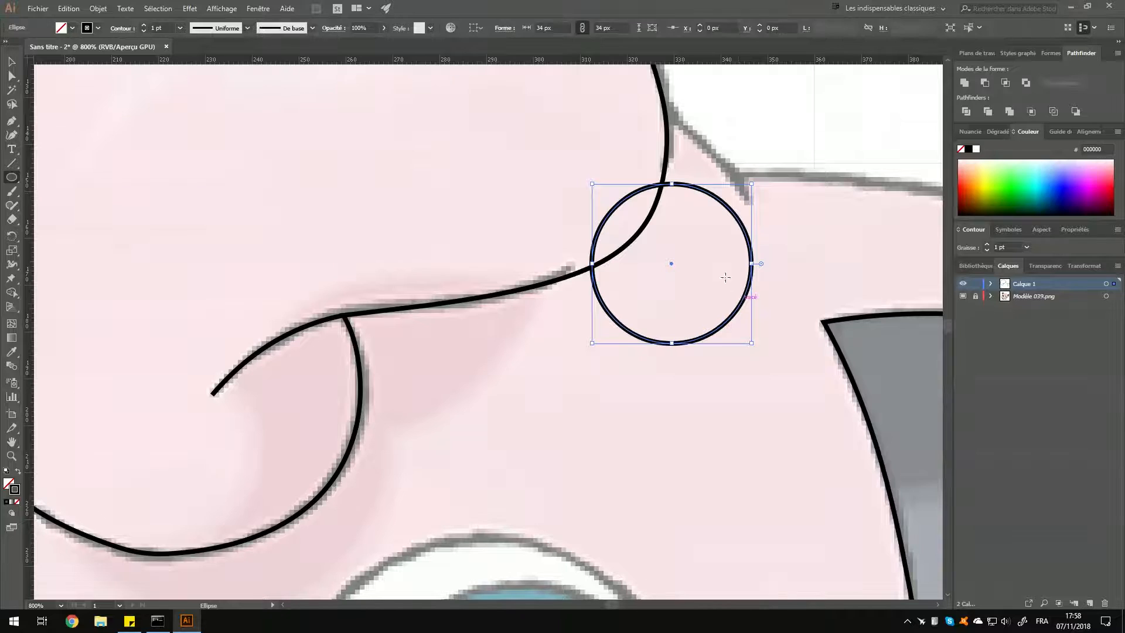
# Set the circle's stroke colour to red FF0000.
pyautogui.doubleClick(14, 490)
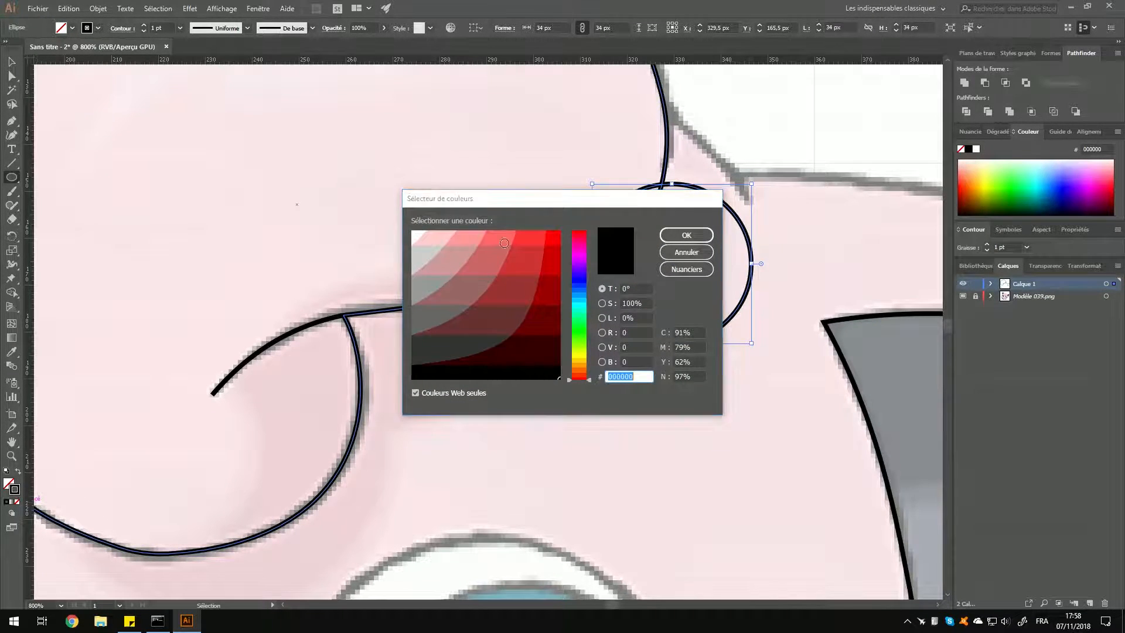
pyautogui.click(552, 240)
pyautogui.click(686, 235)
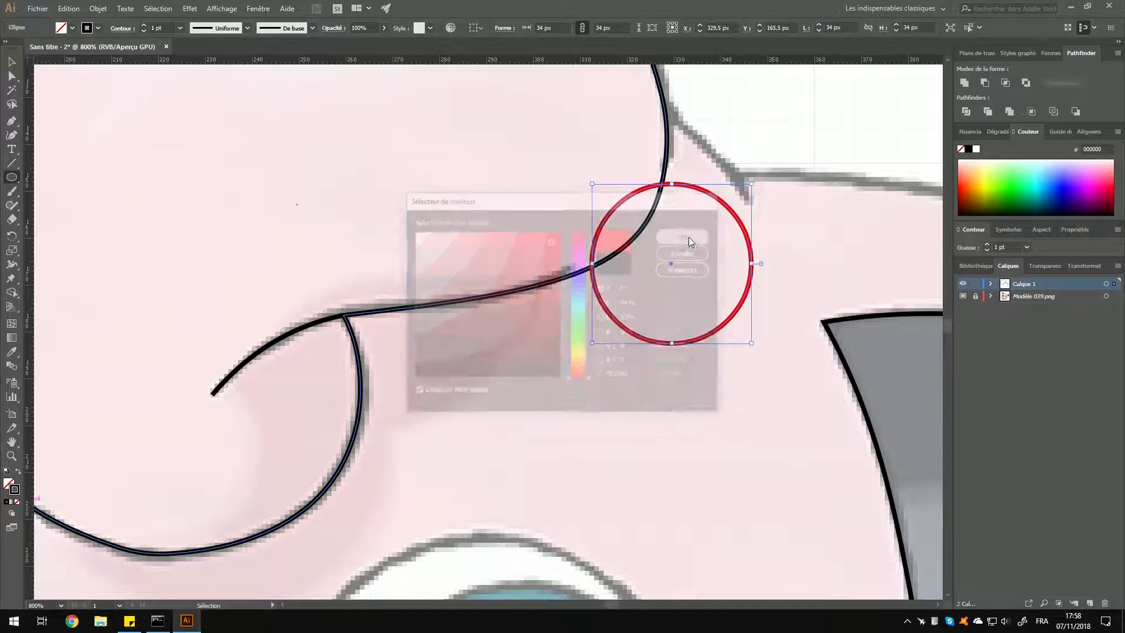
# Move the circle to X 325.5 px, Y 160.5 px so it covers the gap in the template's curl outline.
pyautogui.moveTo(685, 203); pyautogui.dragTo(675, 205)
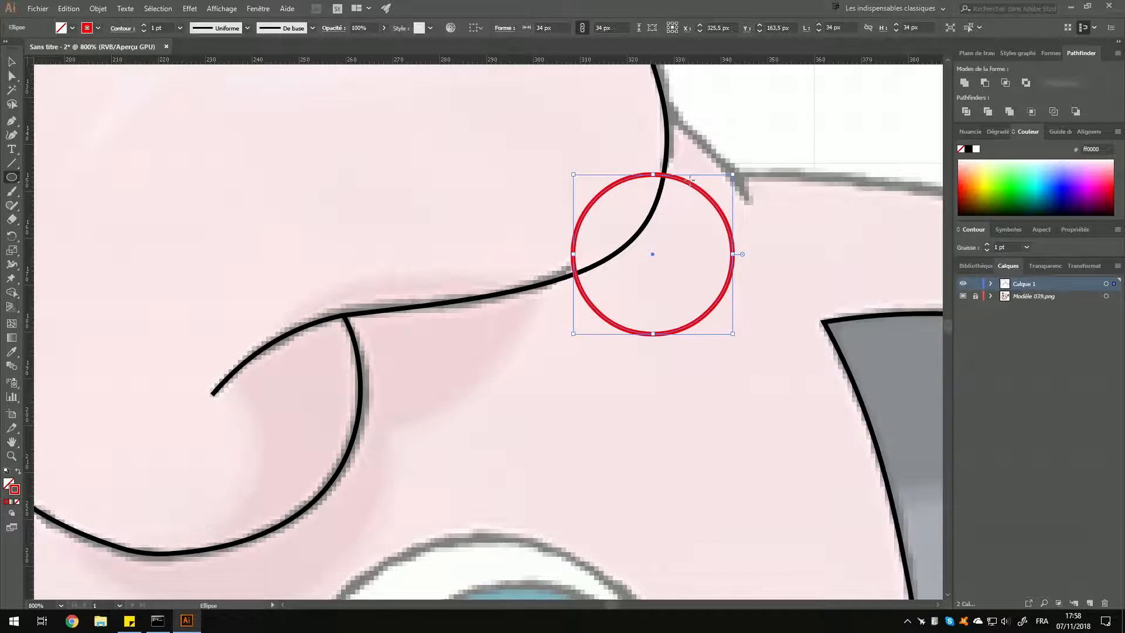
pyautogui.press('Up')
pyautogui.press('Up')
pyautogui.press('Up')
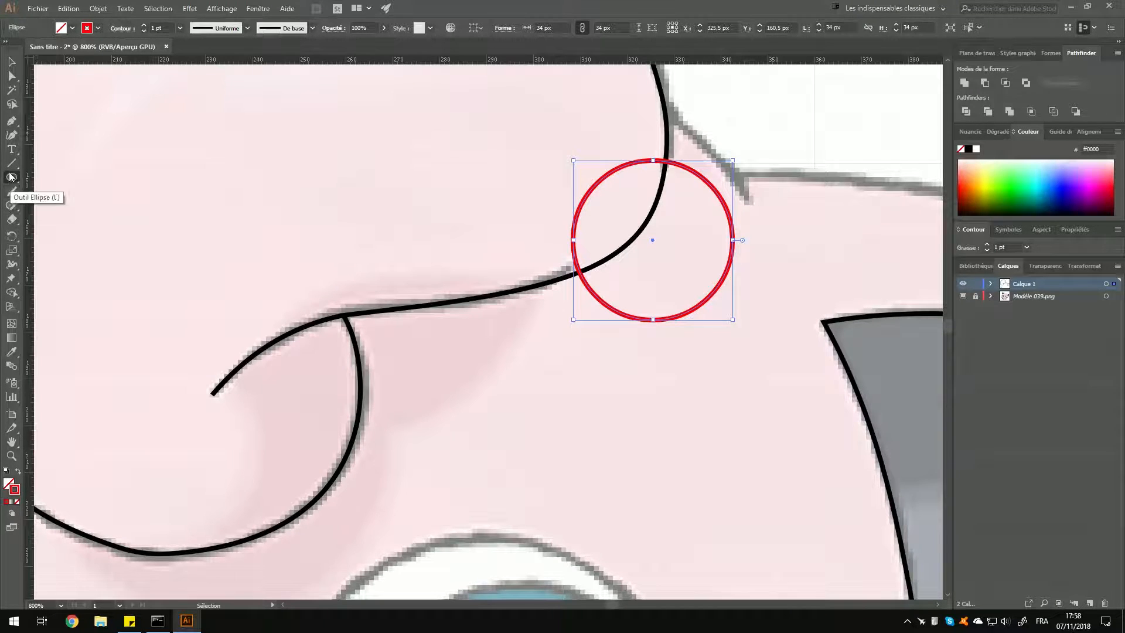
# Fill the circle with the pink shading sampled from the template, without a stroke, and deselect it.
pyautogui.click(11, 351)
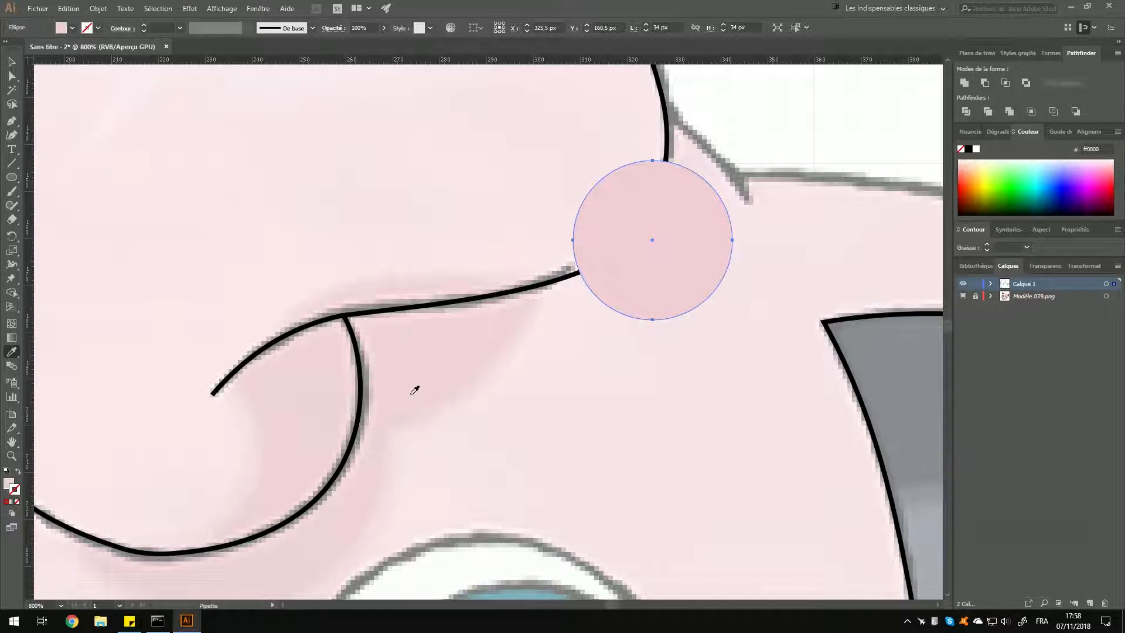
pyautogui.press('v')
pyautogui.click(603, 377)
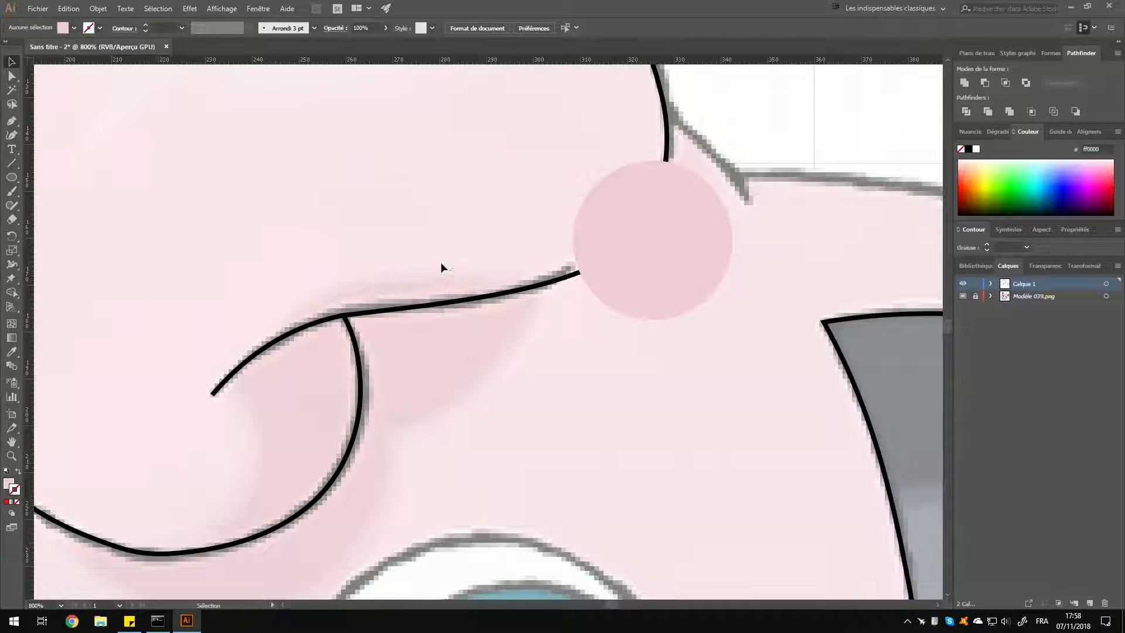
# Fill the forehead curl with the pink sampled from the template's curl area.
pyautogui.click(530, 286)
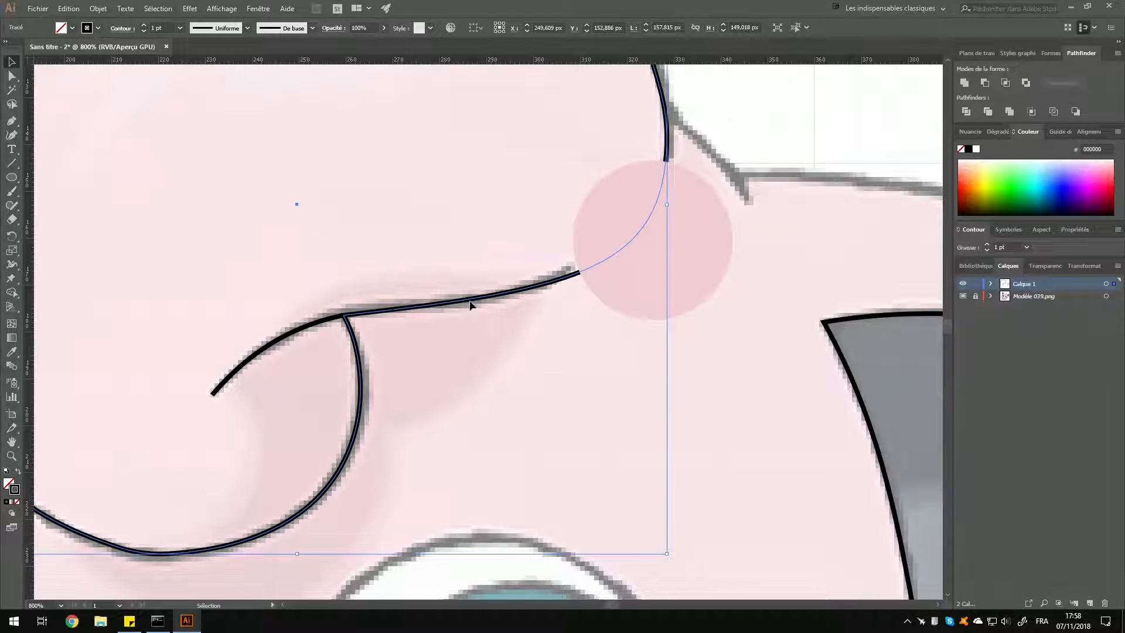
pyautogui.click(11, 352)
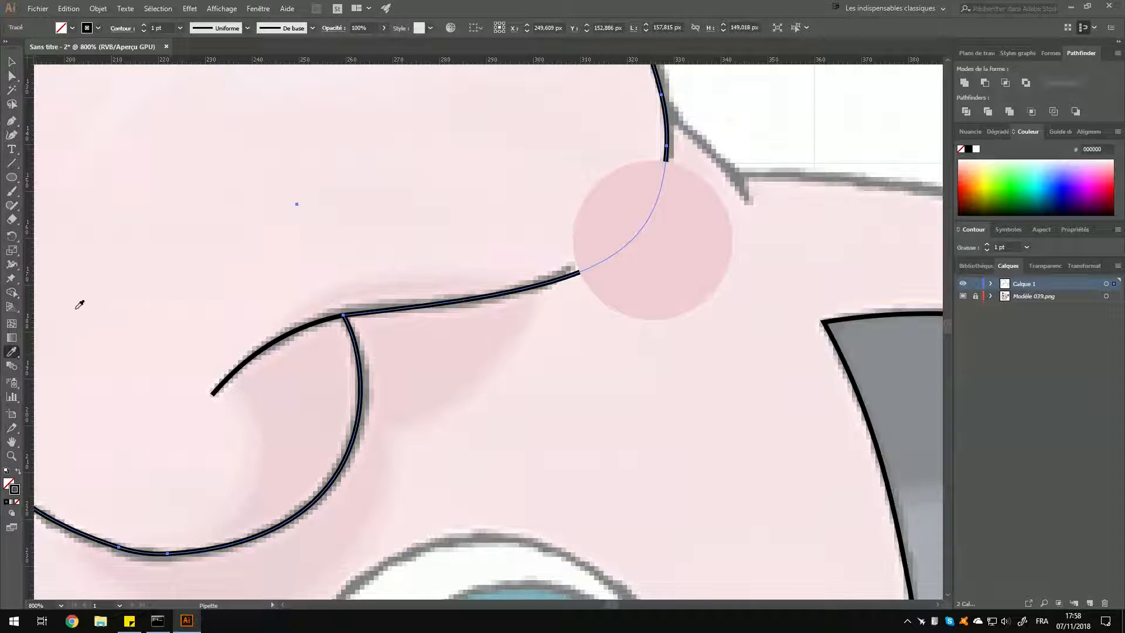
pyautogui.click(237, 237)
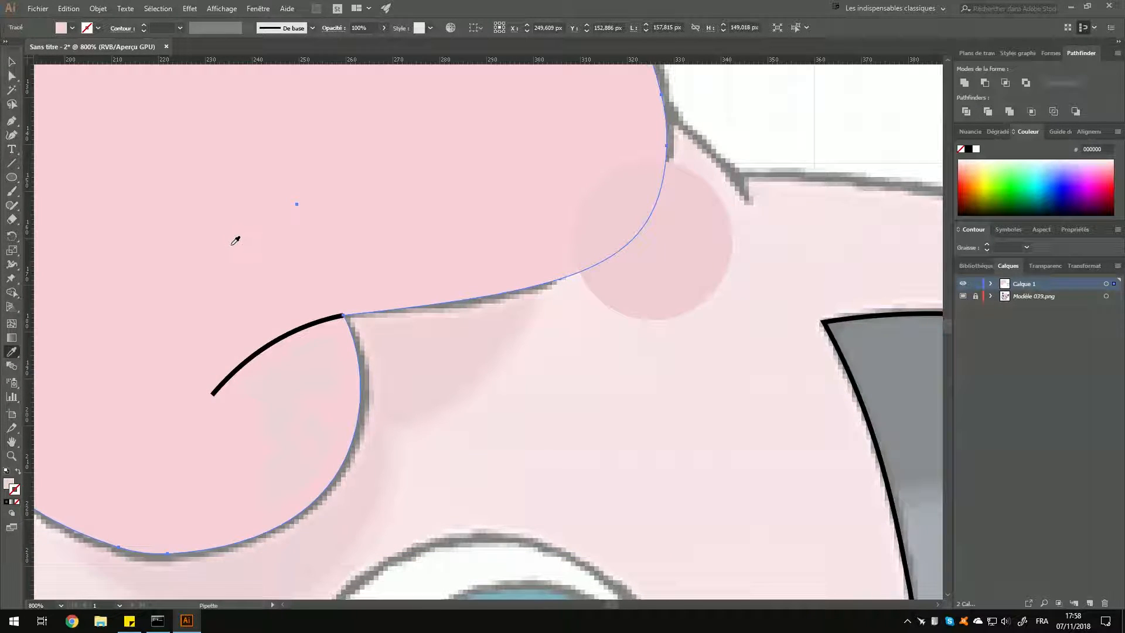
# Restore a black 000000 stroke on the filled curl and deselect it.
pyautogui.doubleClick(18, 490)
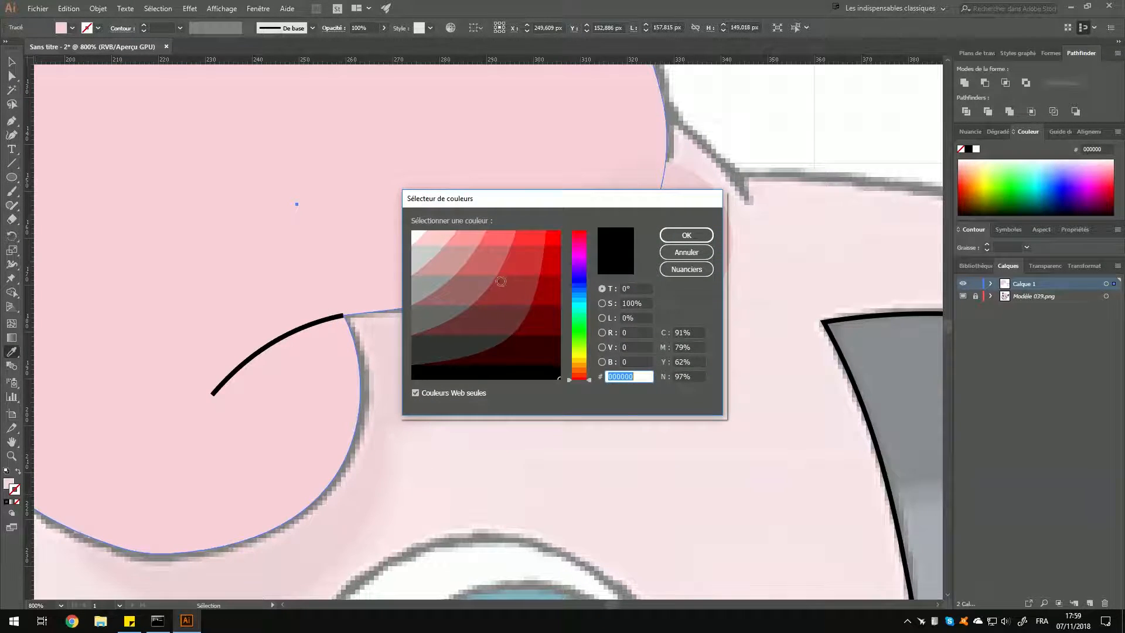
pyautogui.click(694, 241)
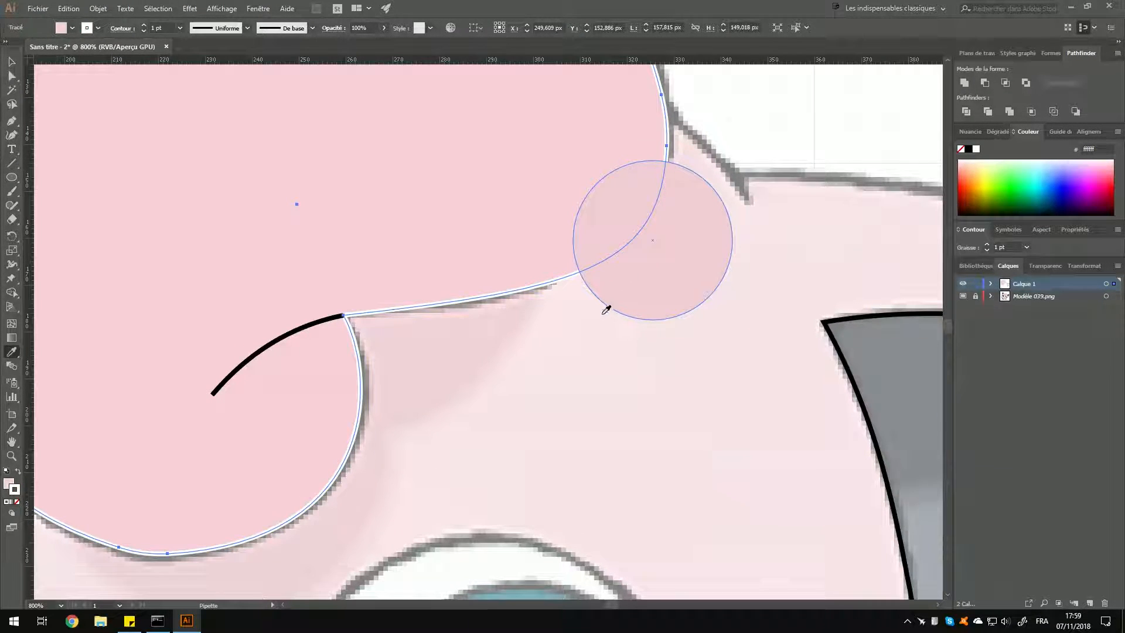
pyautogui.doubleClick(16, 491)
pyautogui.click(426, 380)
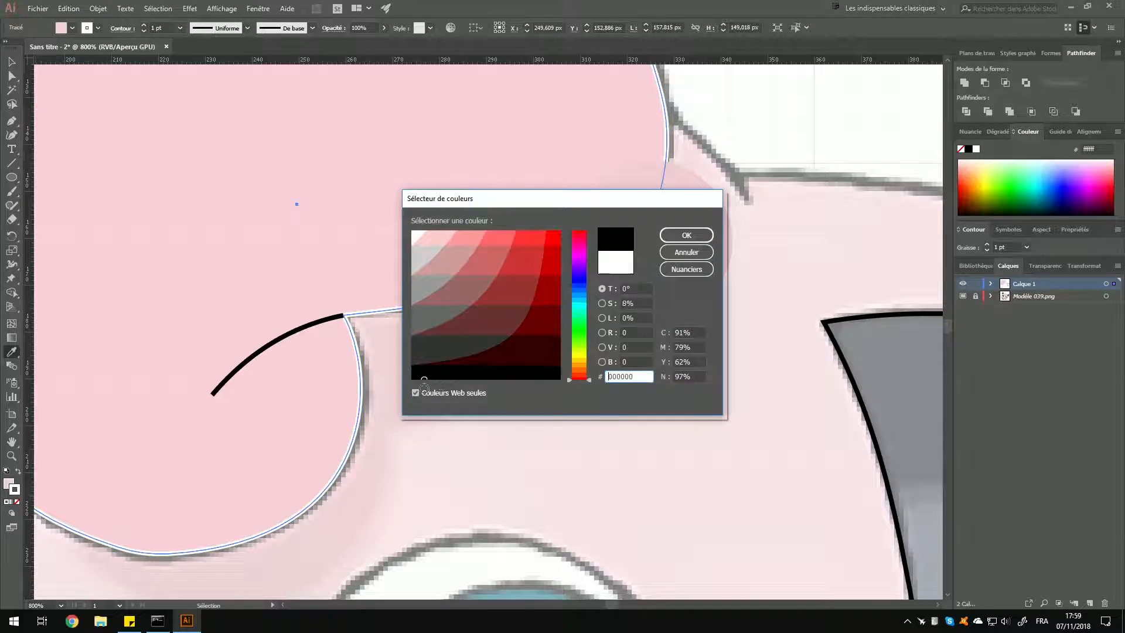
pyautogui.click(671, 237)
pyautogui.press('v')
pyautogui.click(535, 394)
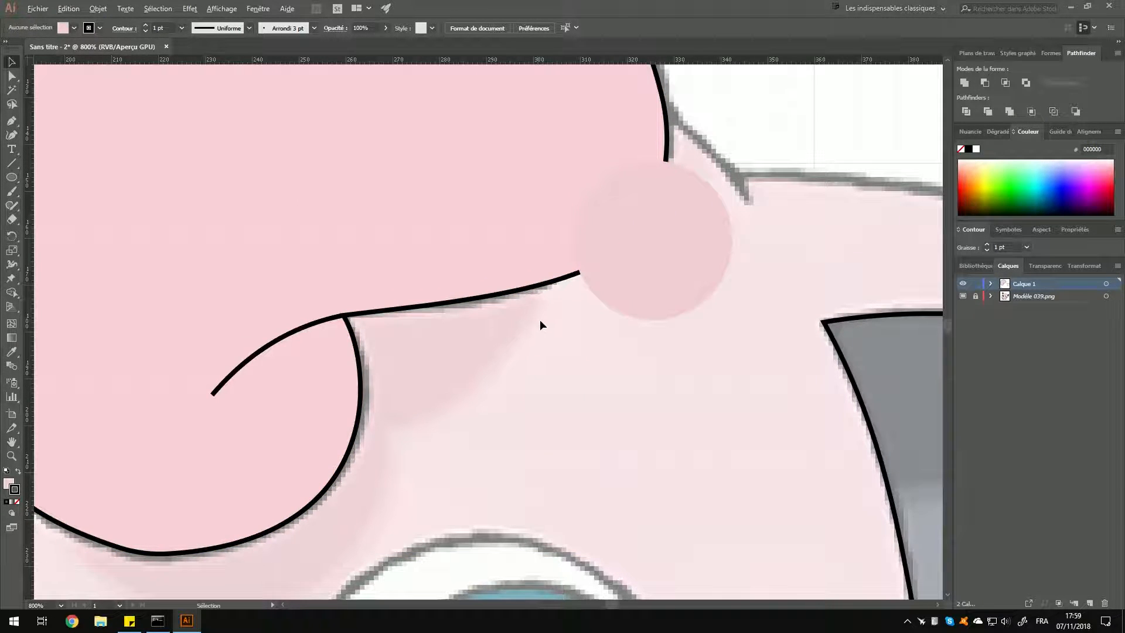
# Apply the curl's pink fill and black stroke to the masking circle with the Eyedropper.
pyautogui.scroll(-5, 543, 321)
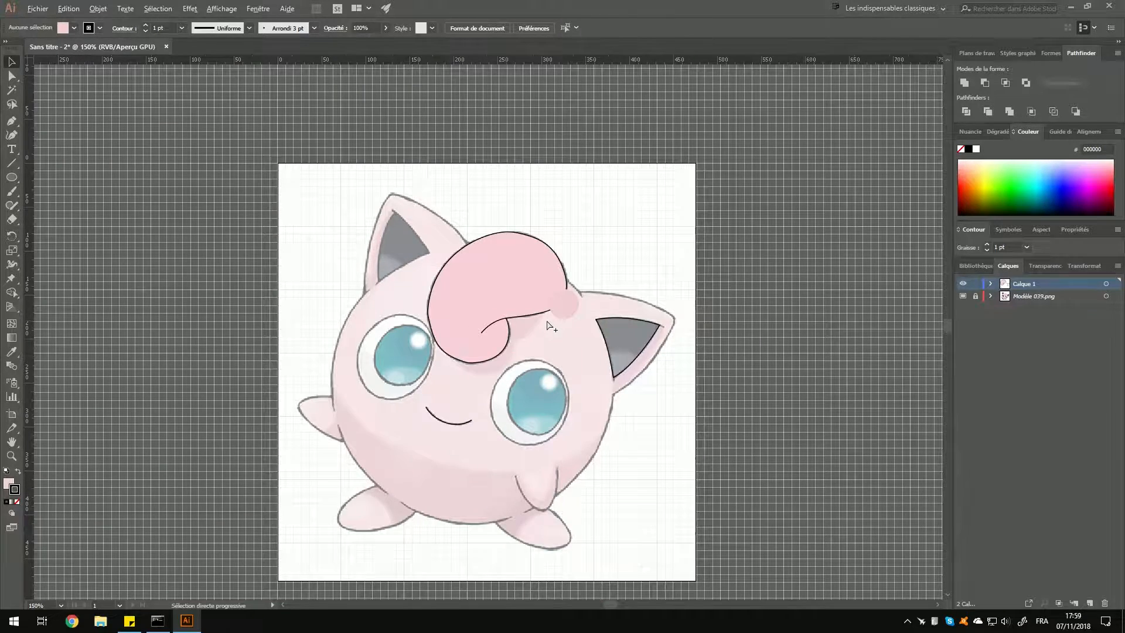
pyautogui.scroll(4, 551, 326)
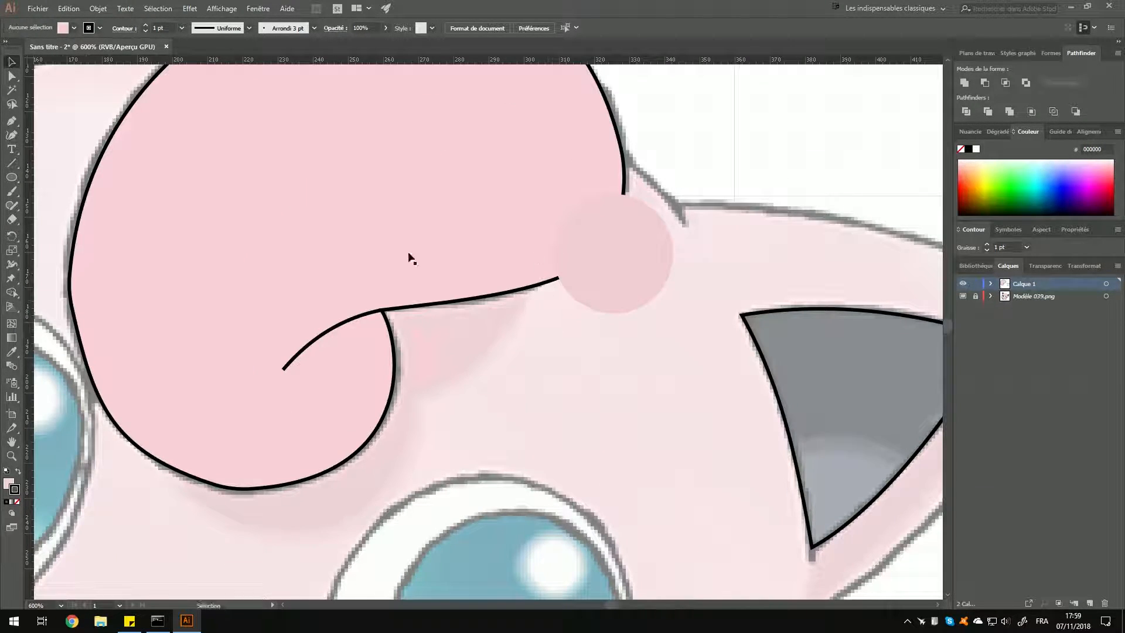
pyautogui.click(620, 265)
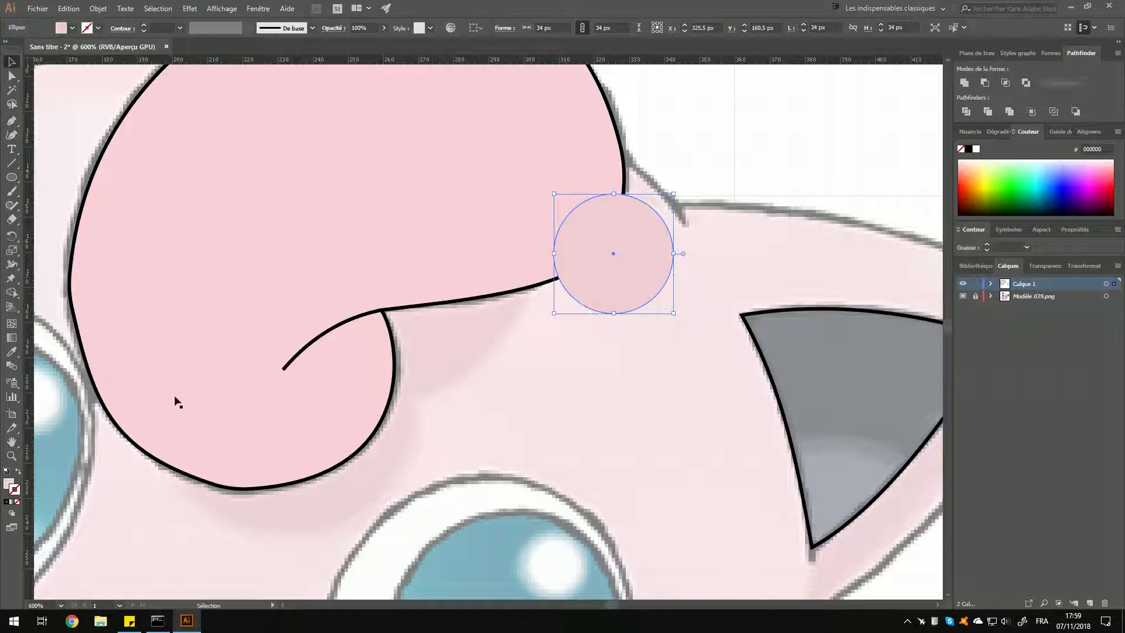
pyautogui.click(11, 352)
pyautogui.click(366, 217)
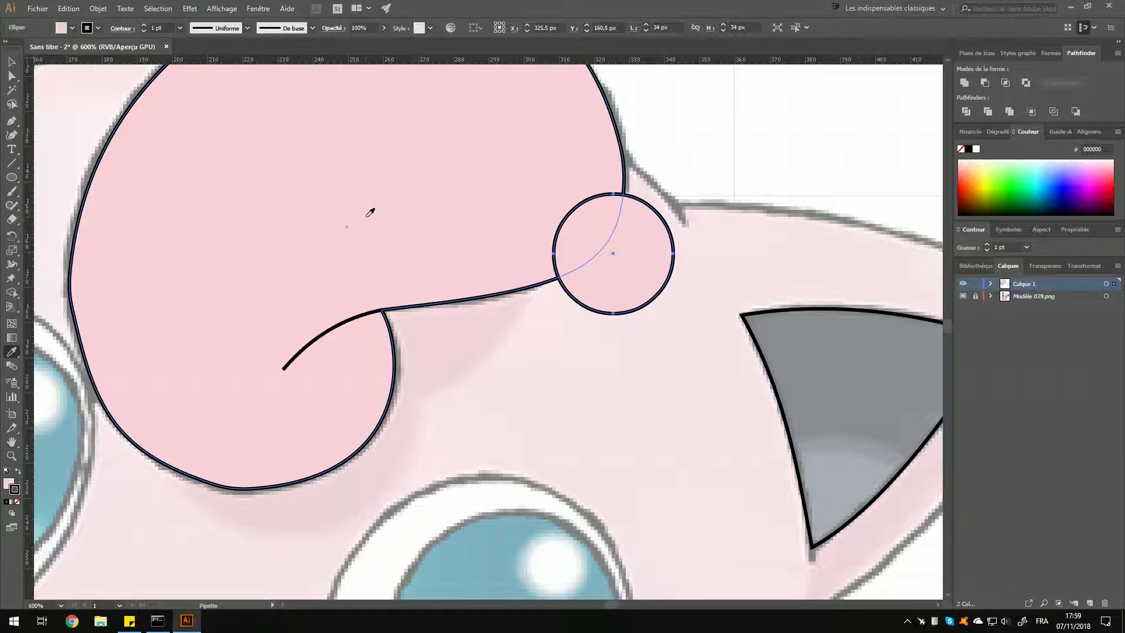
# Remove the masking circle's stroke so only its pink fill covers the curl's bend, and deselect it.
pyautogui.press('v')
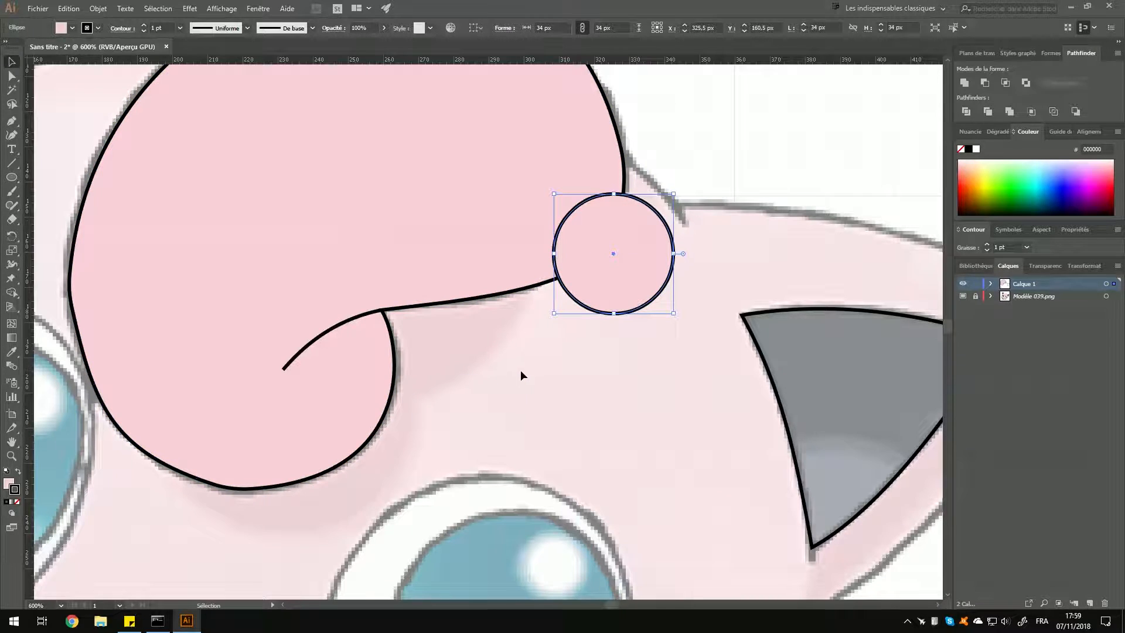
pyautogui.click(522, 371)
pyautogui.doubleClick(592, 291)
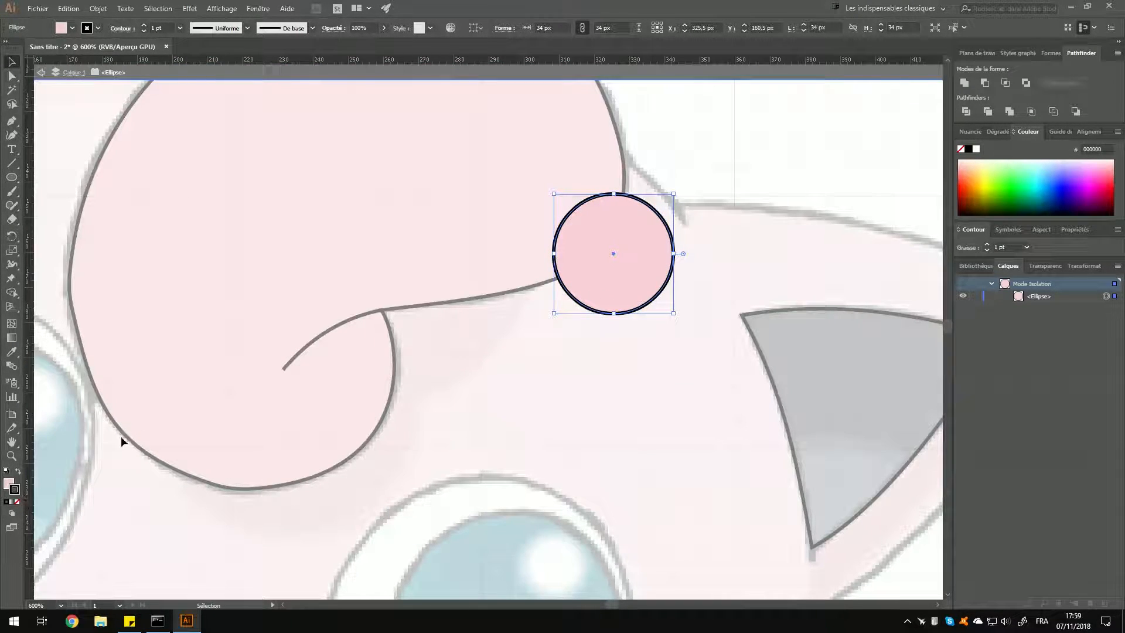
pyautogui.doubleClick(113, 449)
pyautogui.click(17, 501)
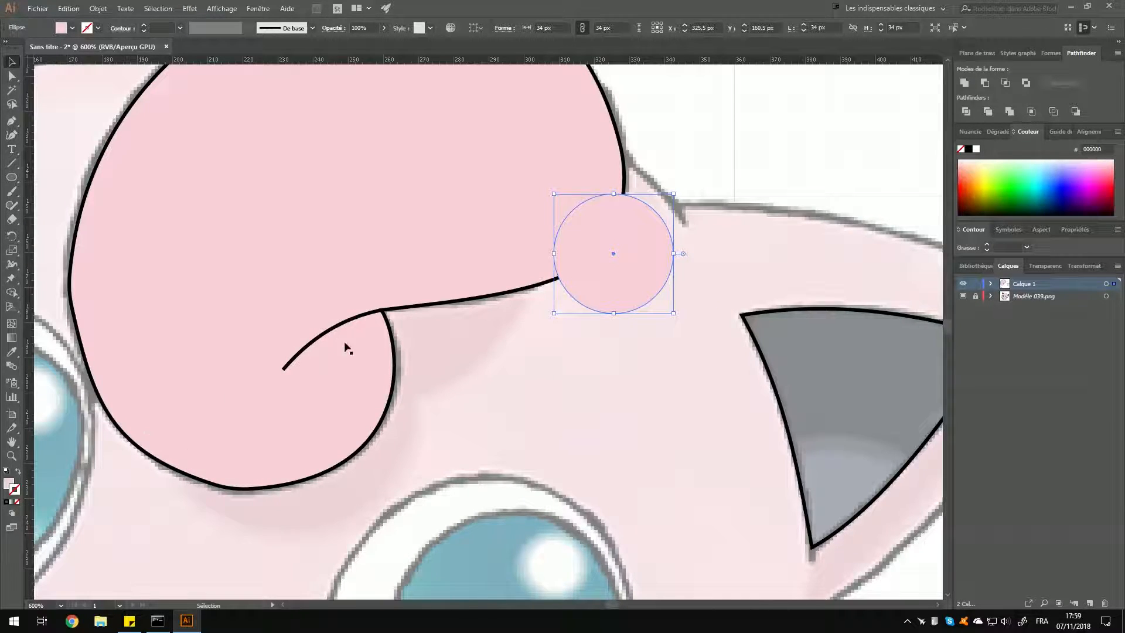
pyautogui.click(636, 381)
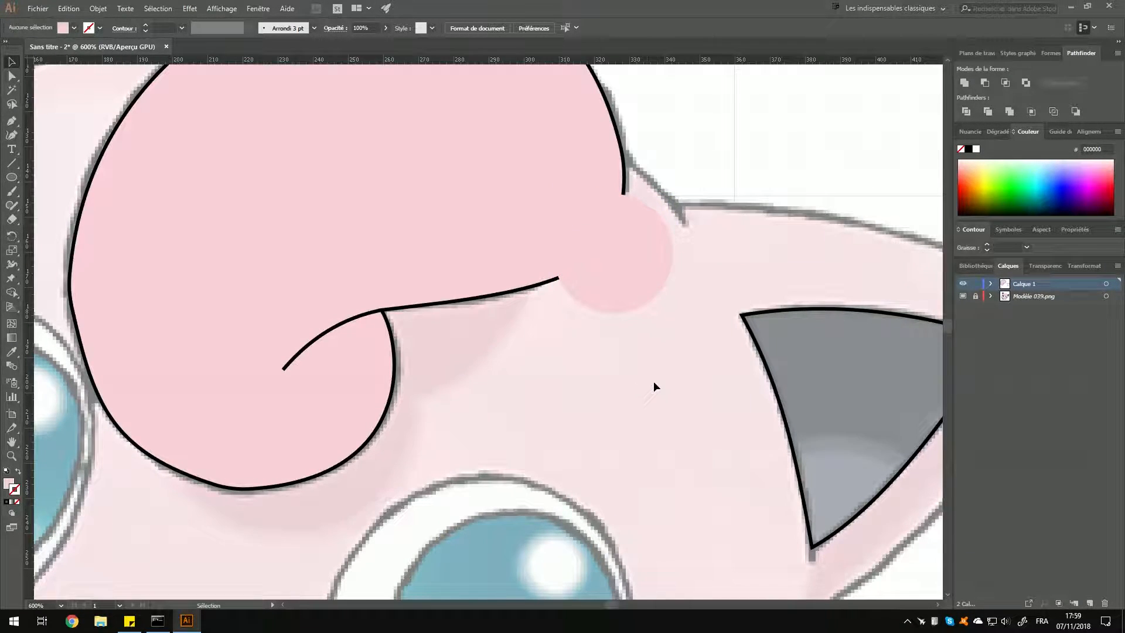
# Examine the filled curl and masking circle against the eyes, body, limbs and ears of the character template.
pyautogui.scroll(-5, 659, 377)
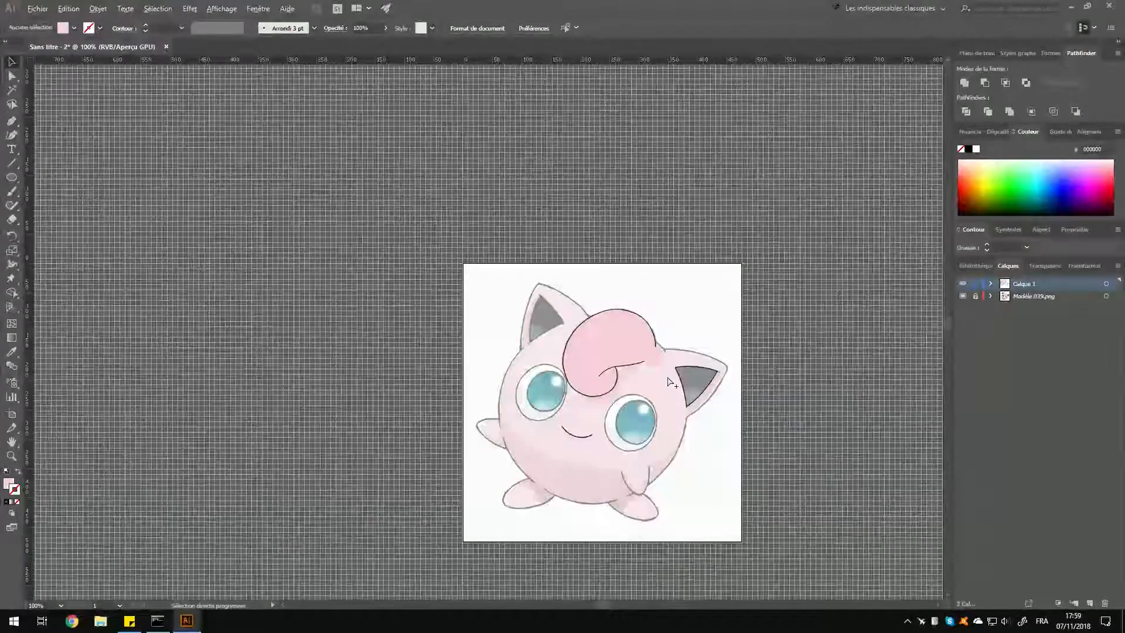
pyautogui.scroll(1, 670, 384)
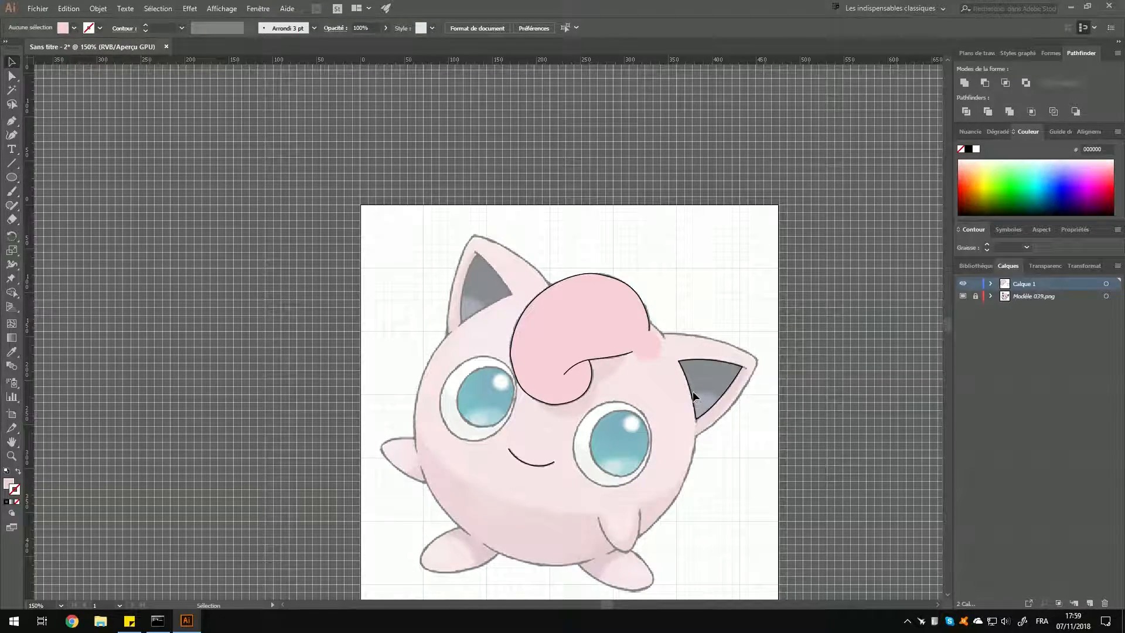
pyautogui.press('space')
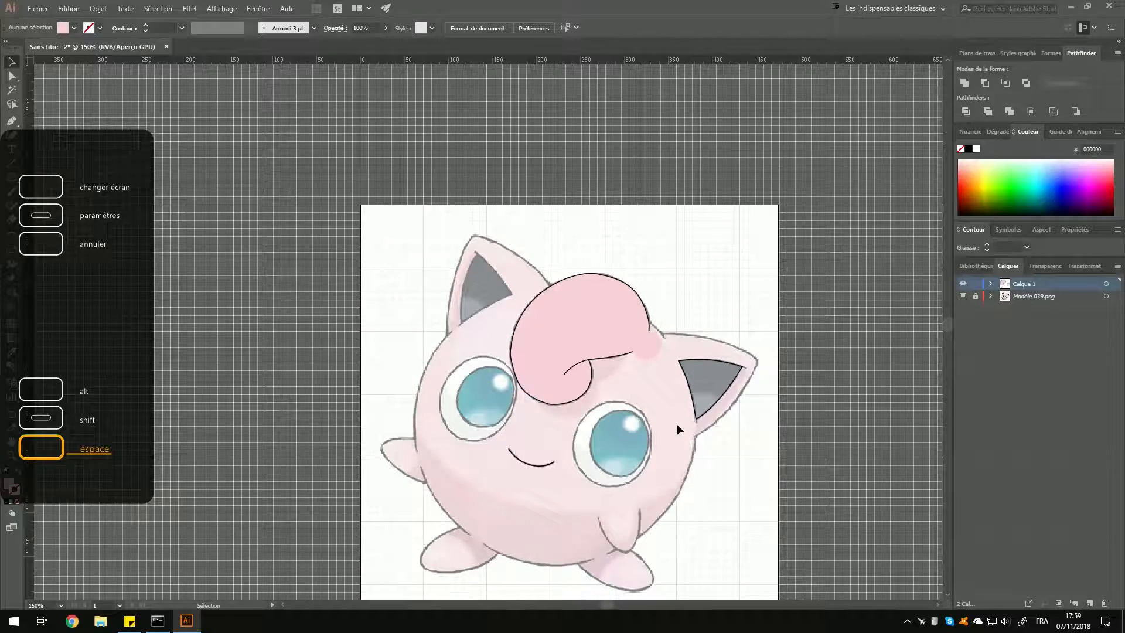
pyautogui.press('alt')
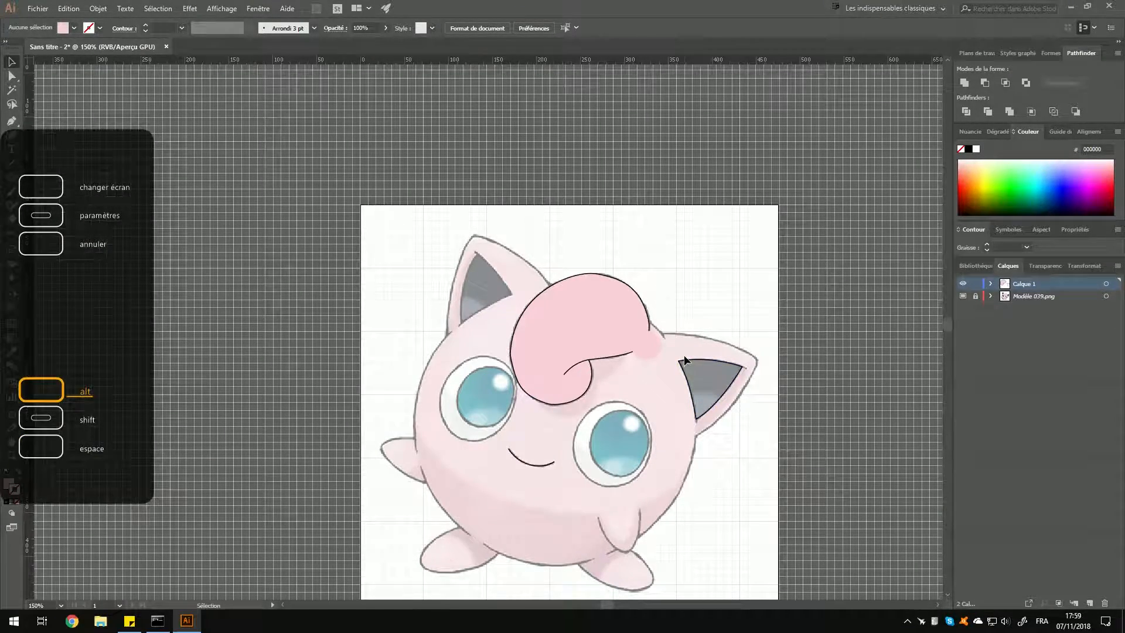
pyautogui.scroll(2, 683, 354)
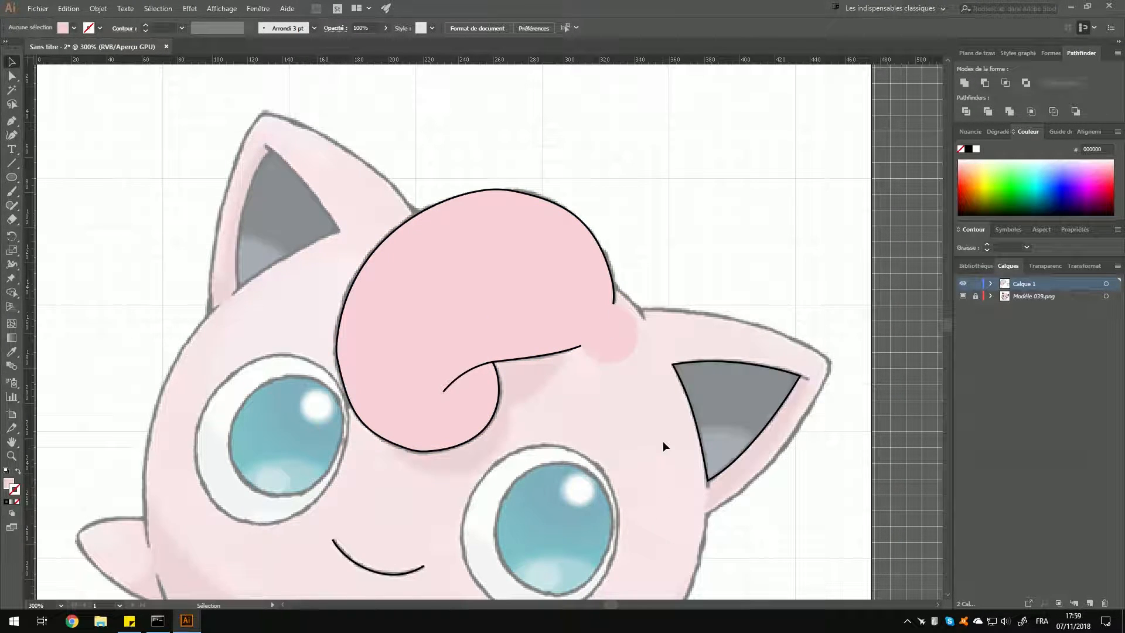
pyautogui.moveTo(530, 436); pyautogui.dragTo(626, 266)
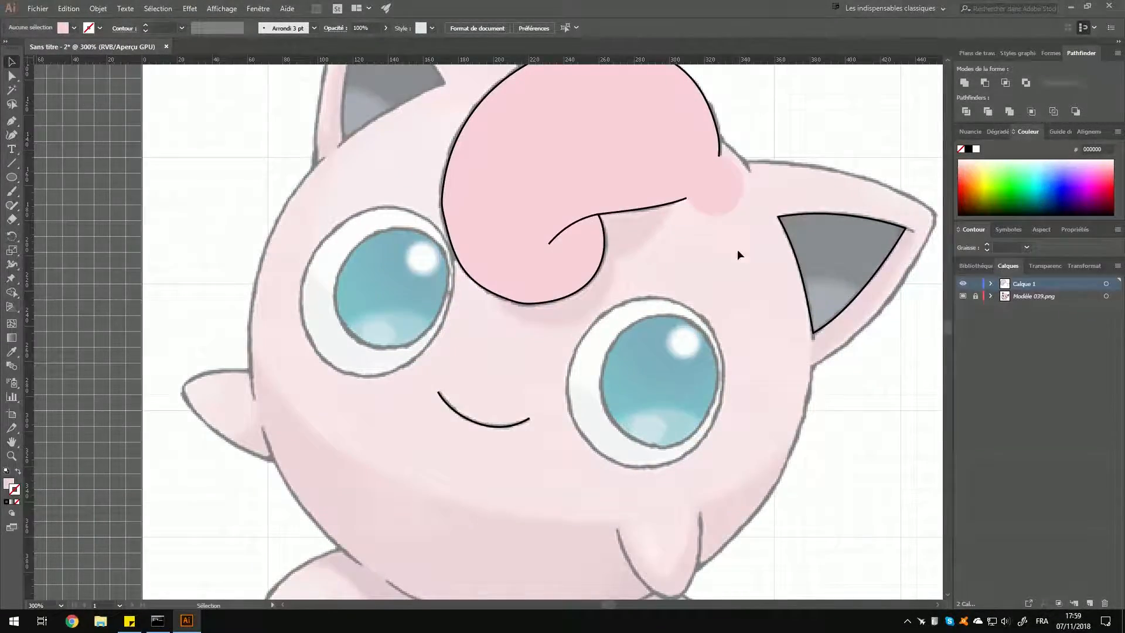
pyautogui.moveTo(487, 438); pyautogui.dragTo(604, 318)
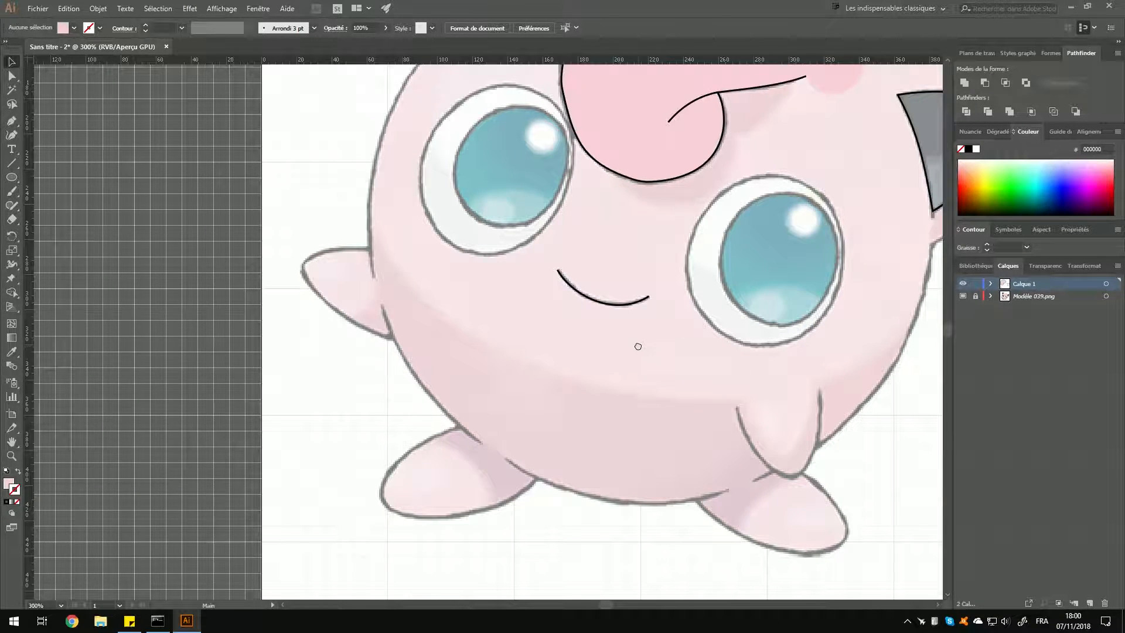
pyautogui.moveTo(639, 347); pyautogui.dragTo(612, 365)
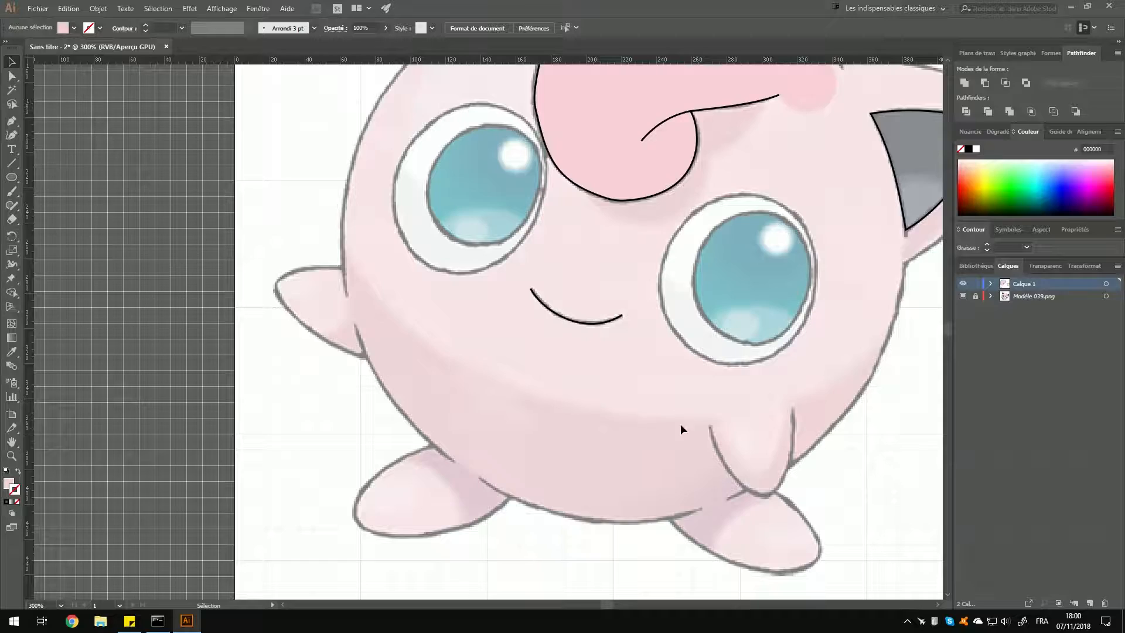
pyautogui.press('space')
pyautogui.moveTo(850, 205); pyautogui.dragTo(718, 347)
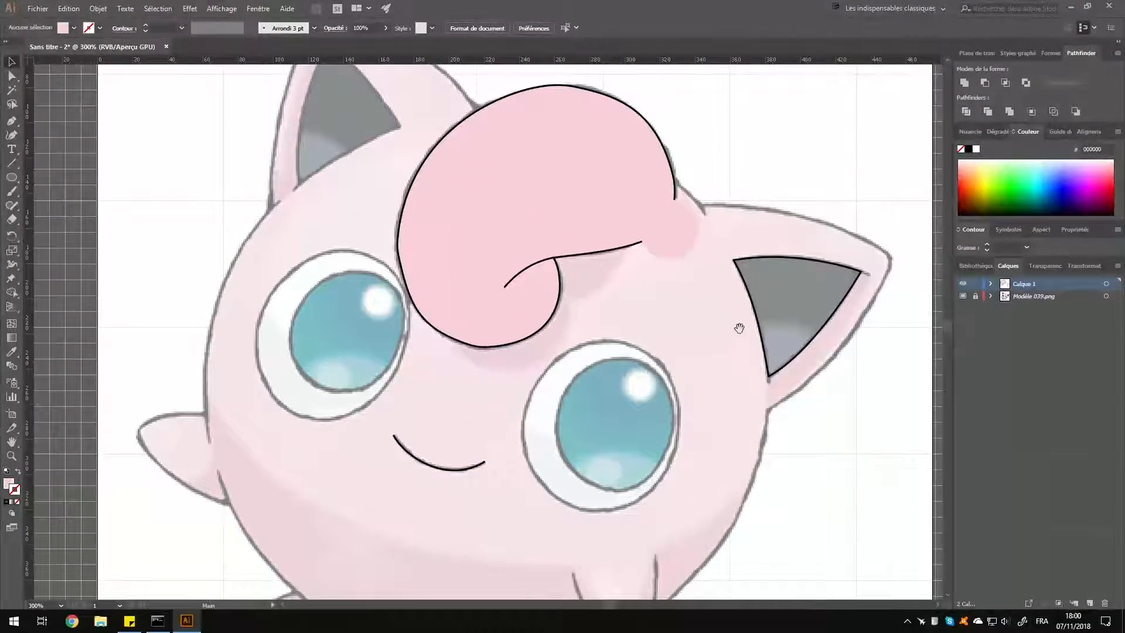
pyautogui.moveTo(638, 398); pyautogui.dragTo(683, 393)
pyautogui.press('alt')
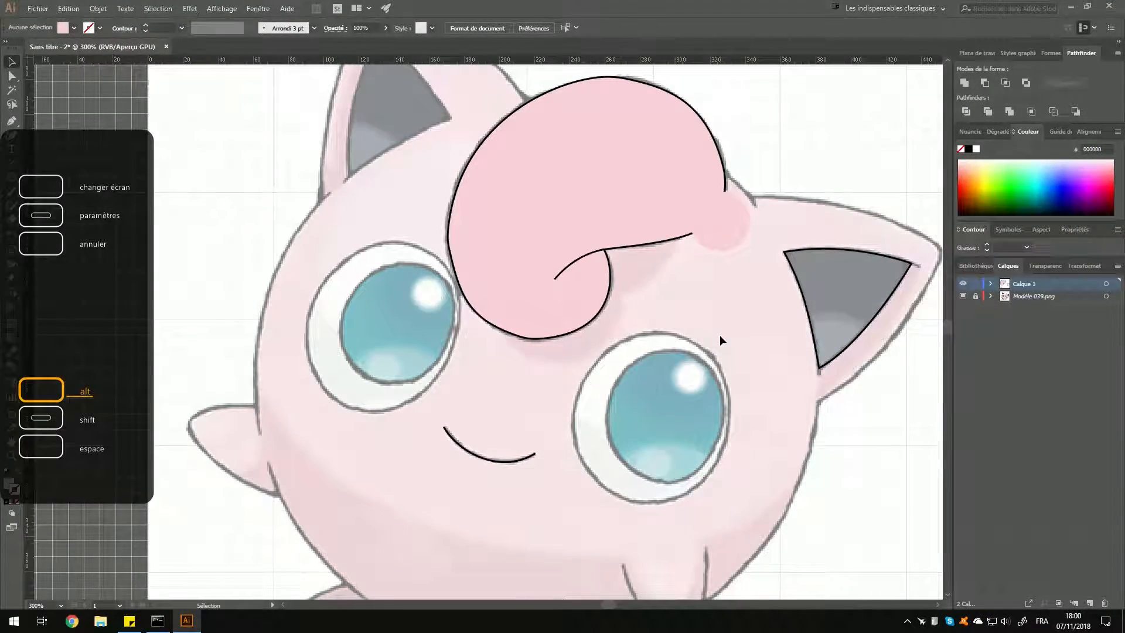
pyautogui.scroll(-3, 720, 334)
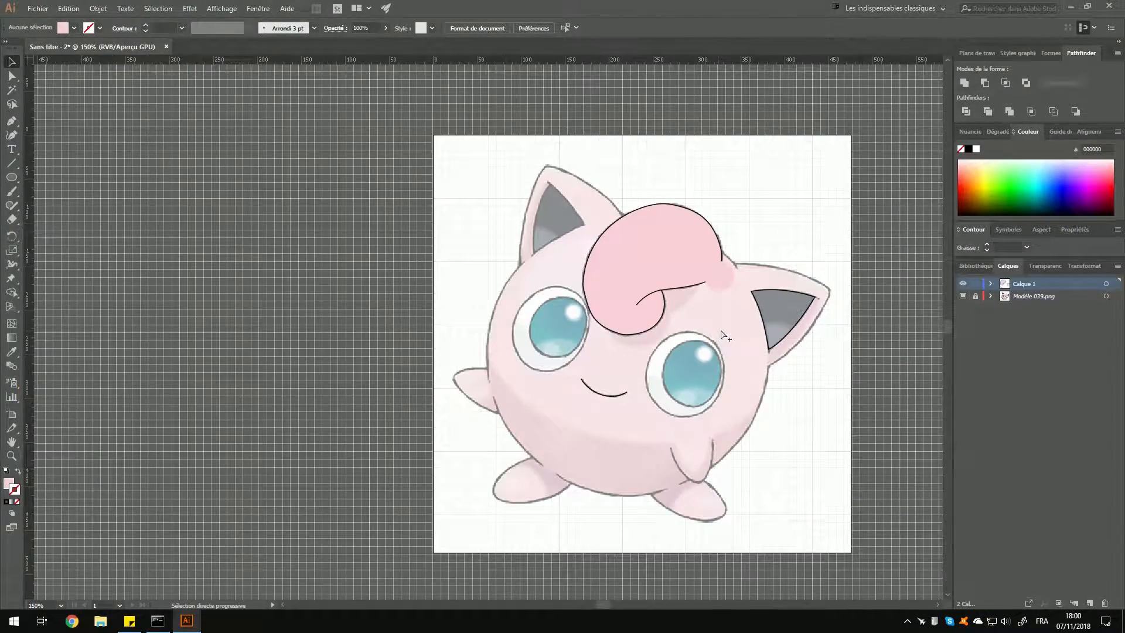
# Examine the curl's inner line and the shading beneath its lower bend on the template.
pyautogui.moveTo(712, 399); pyautogui.dragTo(685, 315)
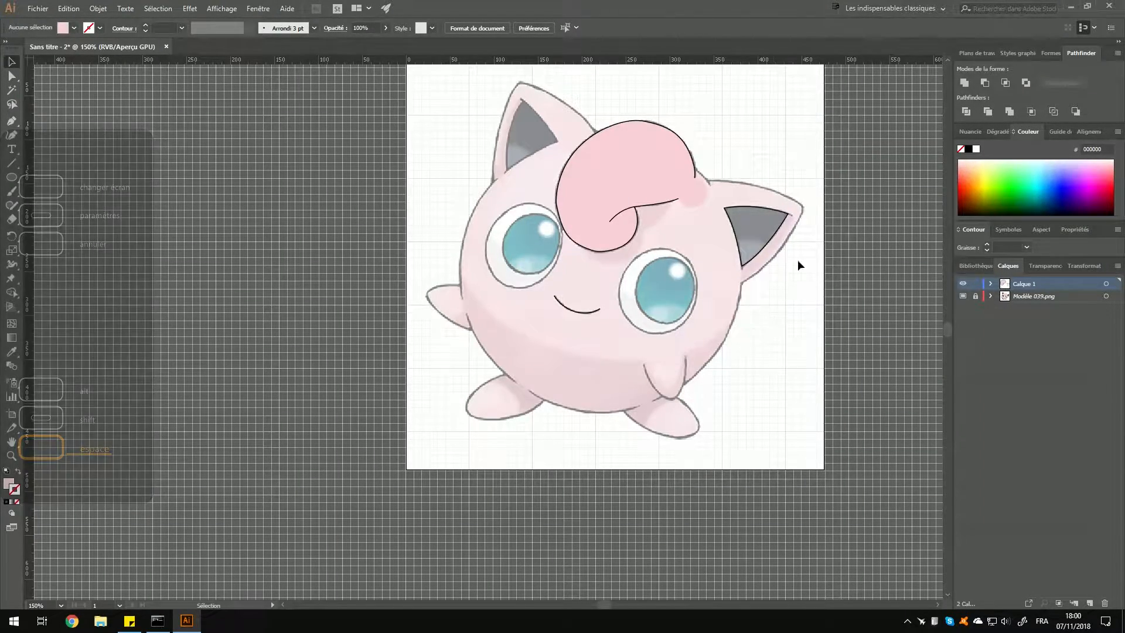
pyautogui.click(632, 208)
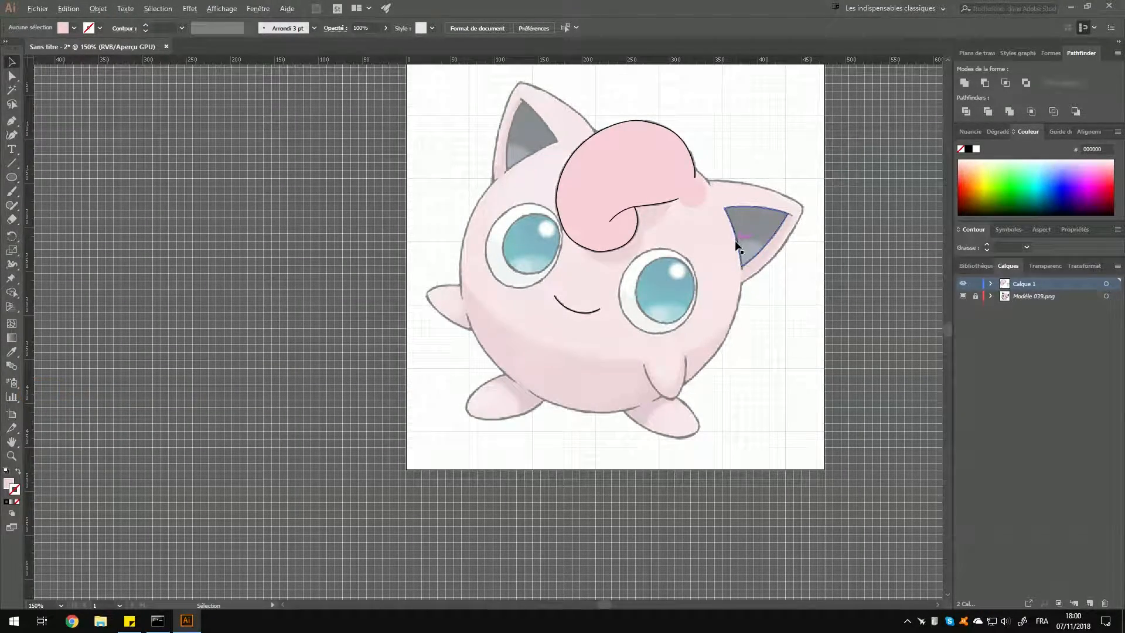
pyautogui.scroll(2, 738, 239)
pyautogui.moveTo(601, 218); pyautogui.dragTo(671, 289)
pyautogui.scroll(3, 664, 247)
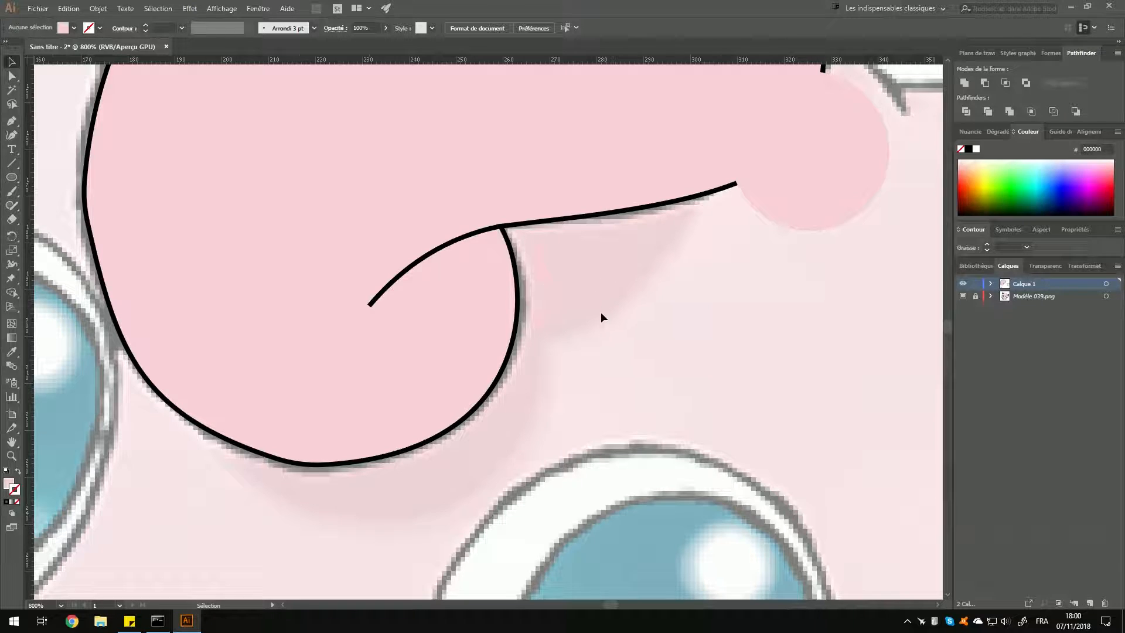
pyautogui.moveTo(560, 311); pyautogui.dragTo(662, 312)
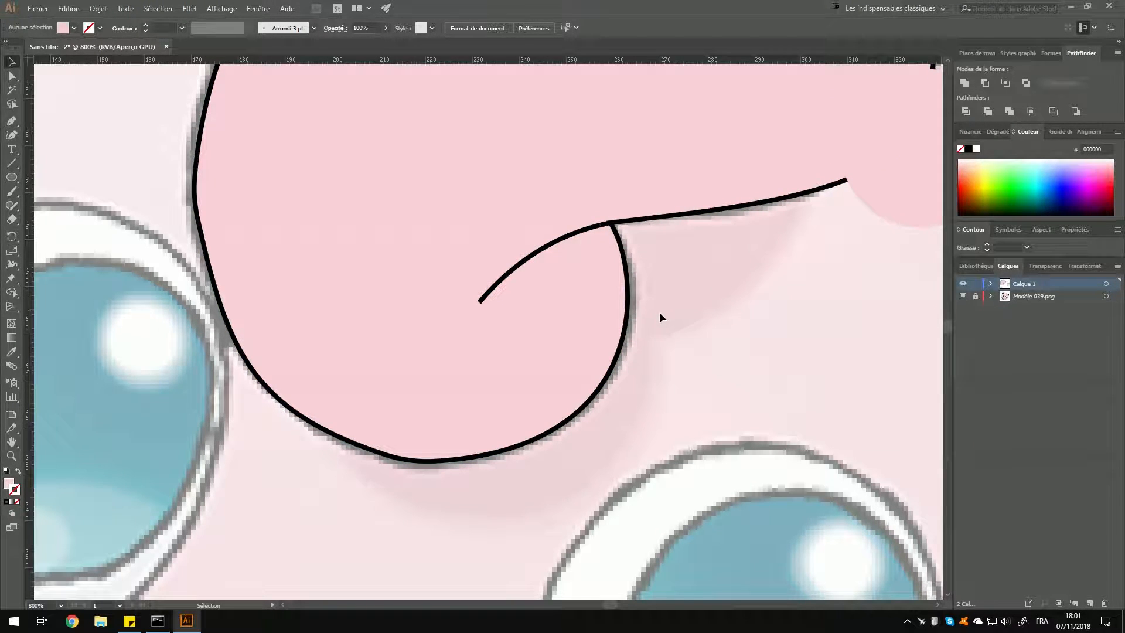
pyautogui.scroll(-3, 664, 308)
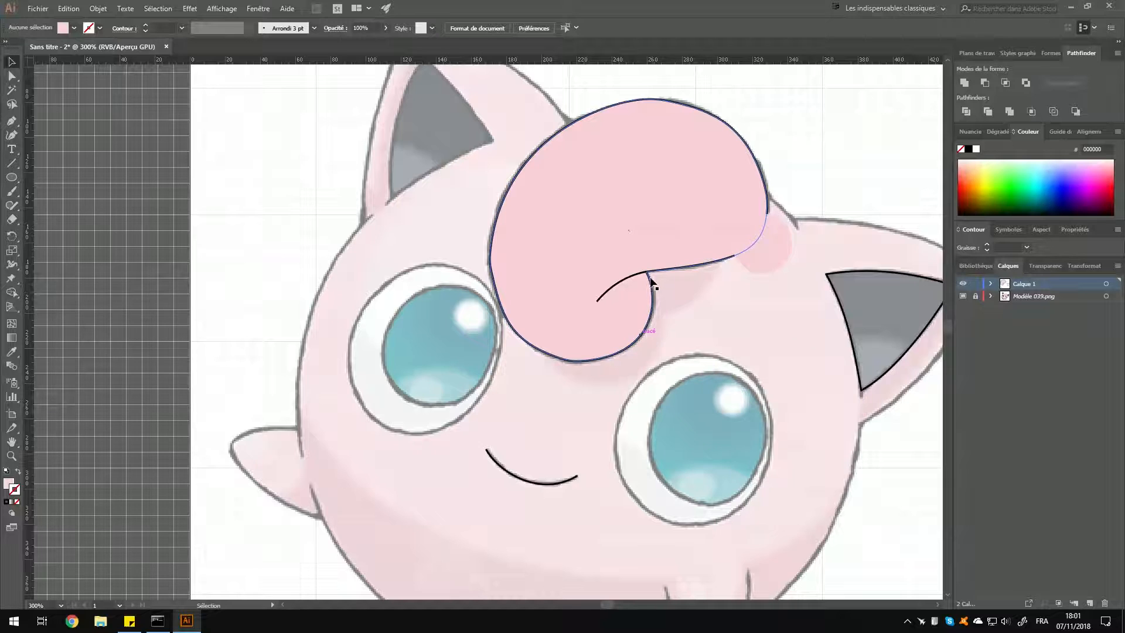
# Try moving the filled curl down toward the eye, undo the move and deselect the curl.
pyautogui.moveTo(571, 340); pyautogui.dragTo(632, 416)
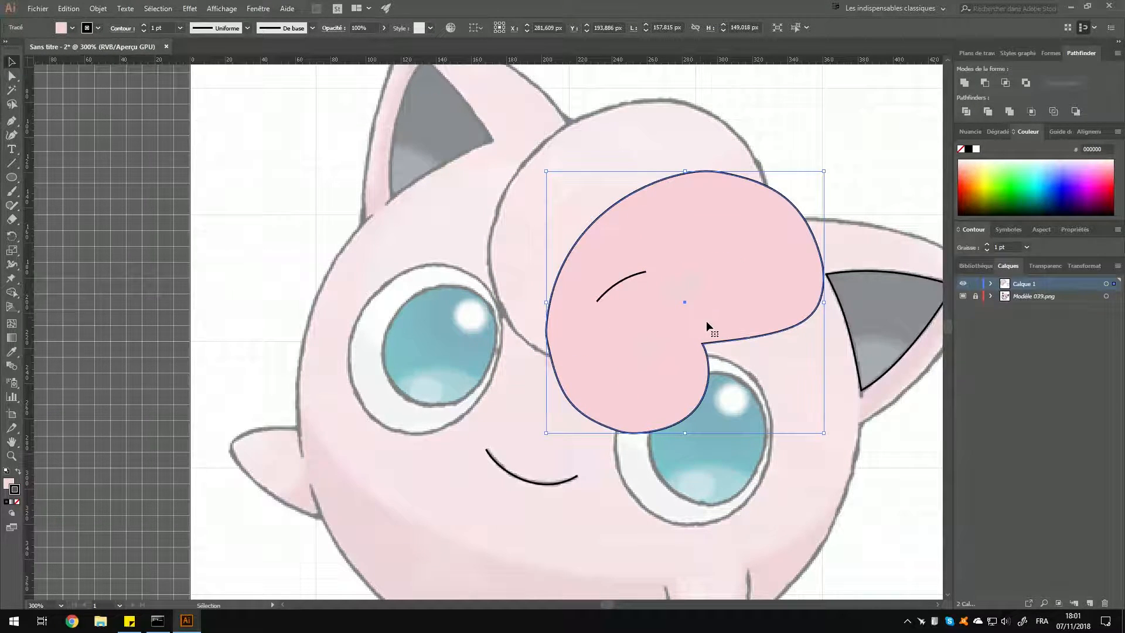
pyautogui.hotkey('ctrl', 'z')
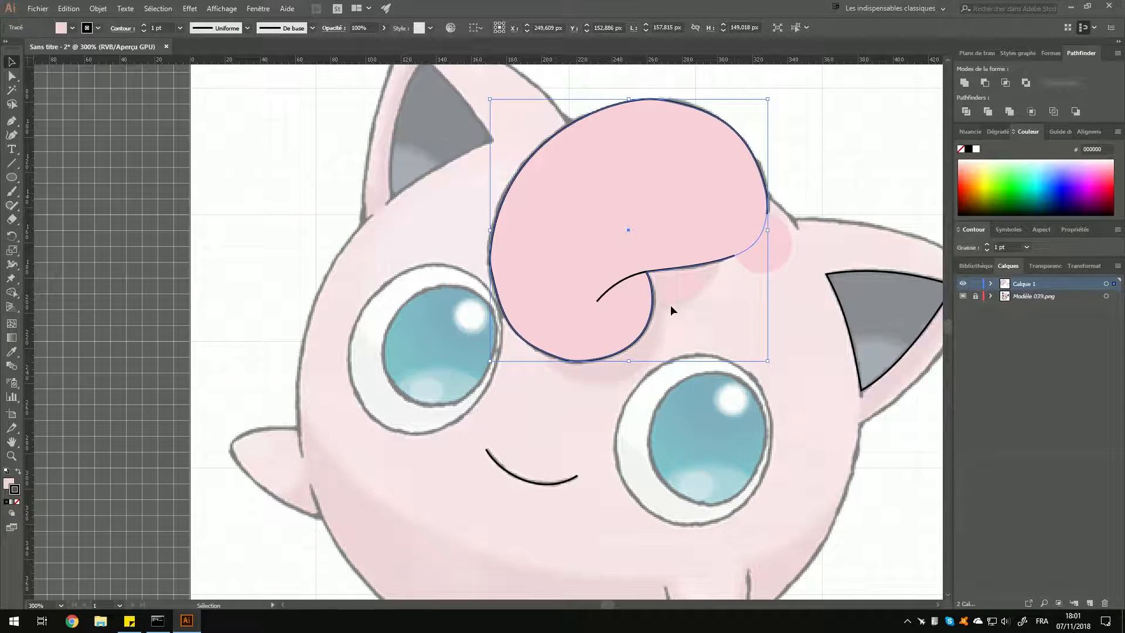
pyautogui.click(612, 363)
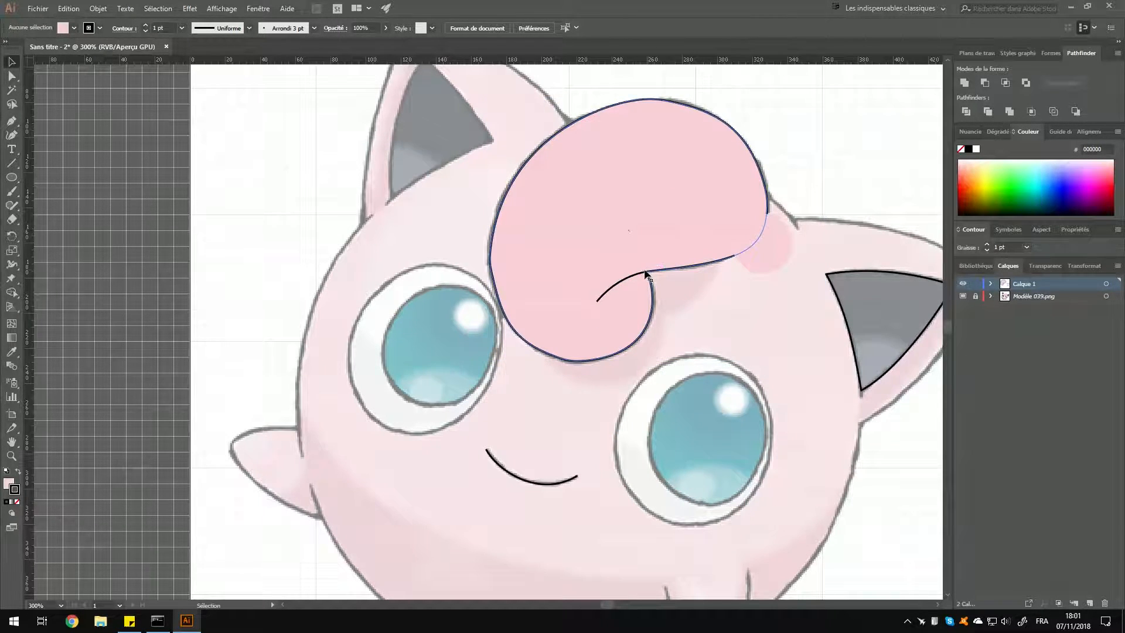
pyautogui.click(589, 429)
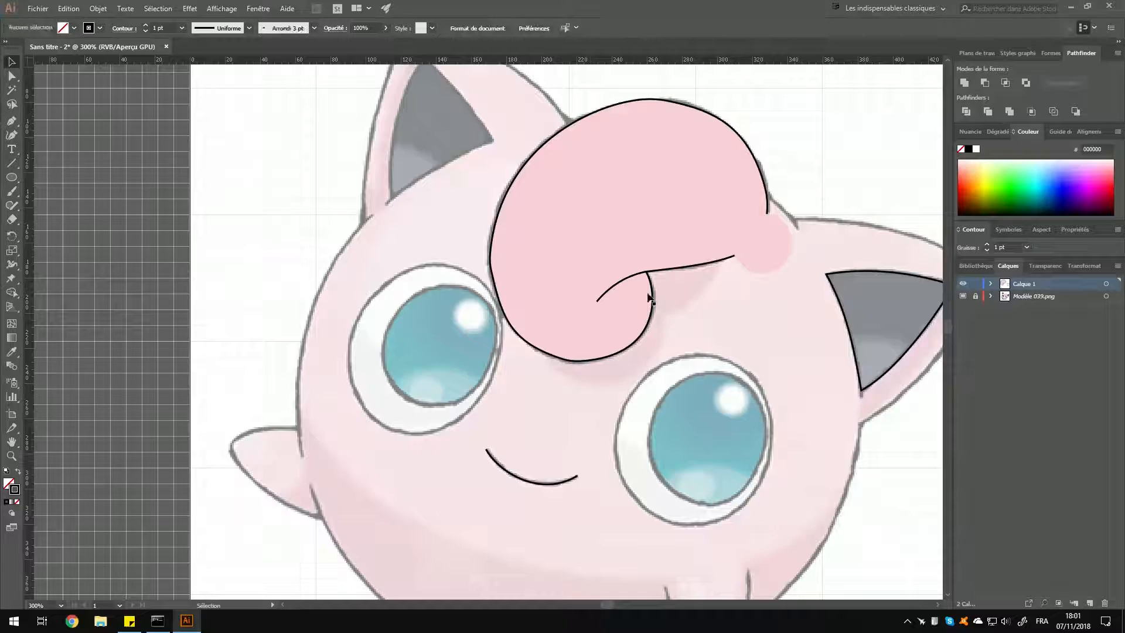
# Examine the template's feet, arms and lower body outline against the traced mouth.
pyautogui.press('space')
pyautogui.moveTo(790, 403); pyautogui.dragTo(714, 334)
pyautogui.moveTo(585, 490); pyautogui.dragTo(701, 317)
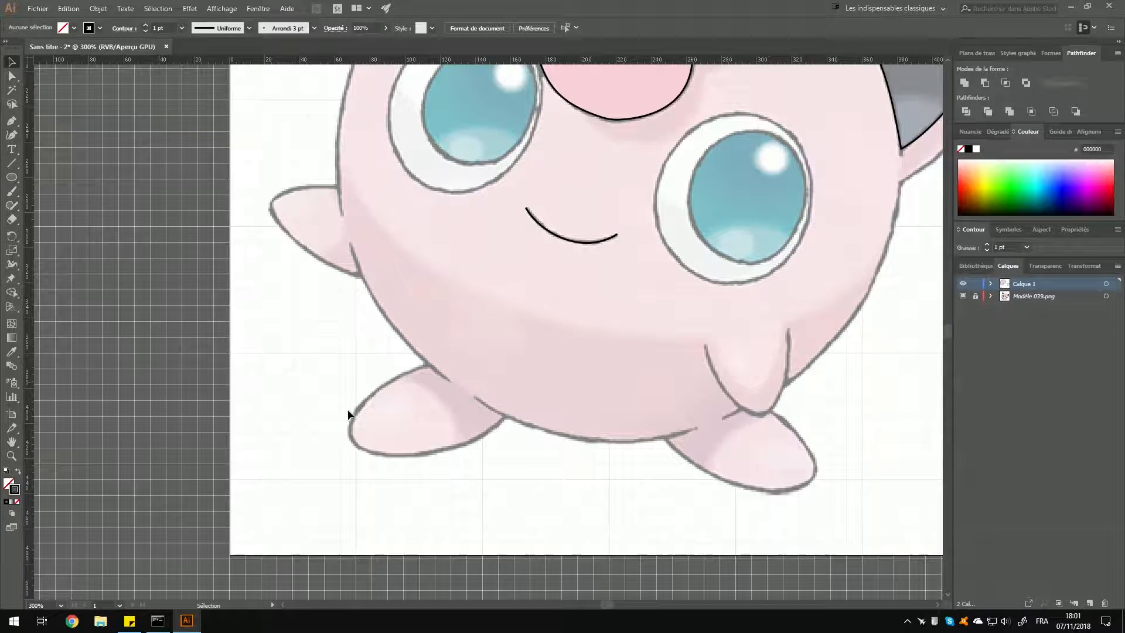
pyautogui.press('space')
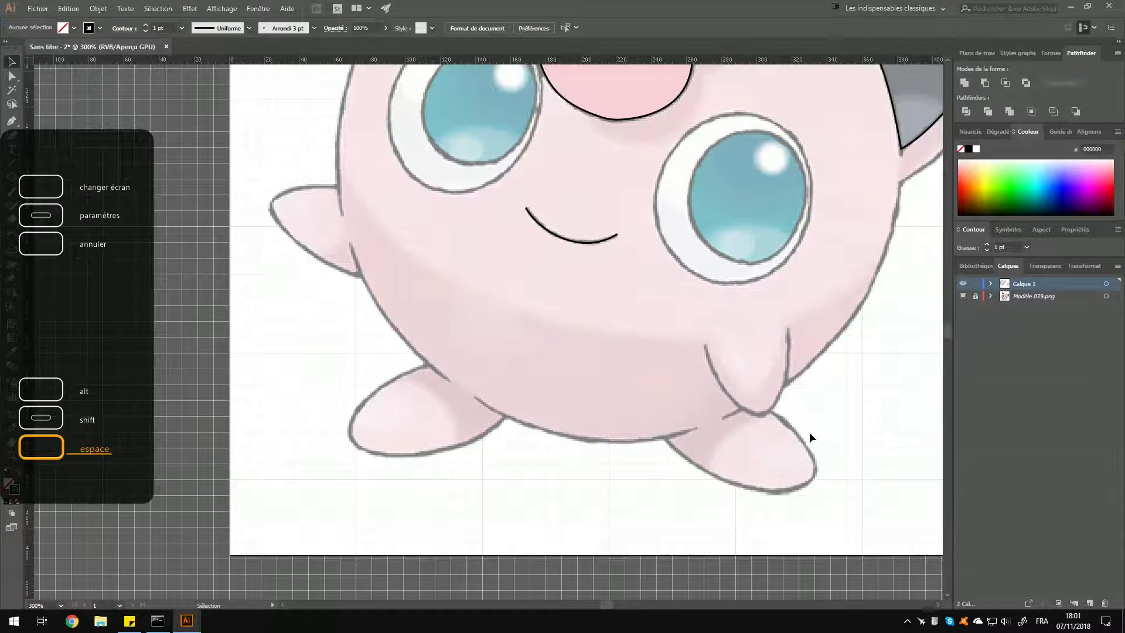
pyautogui.moveTo(660, 129); pyautogui.dragTo(522, 351)
pyautogui.moveTo(711, 259); pyautogui.dragTo(667, 276)
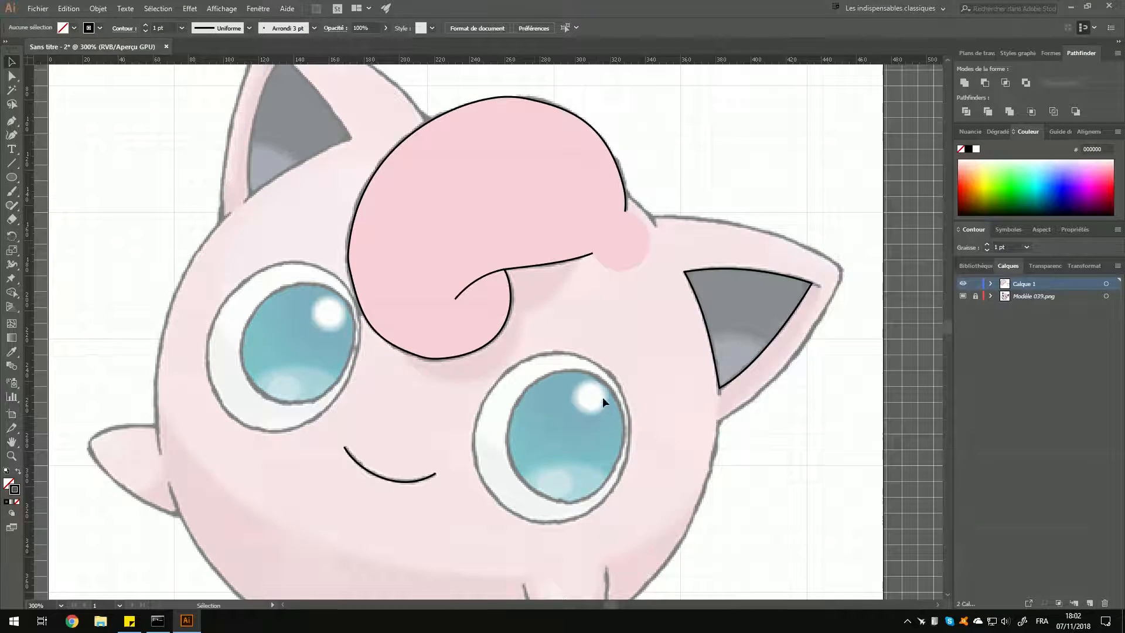
# Examine the curl's outline and inner line against the eyes and ears, and compare them with the whole character.
pyautogui.press('space')
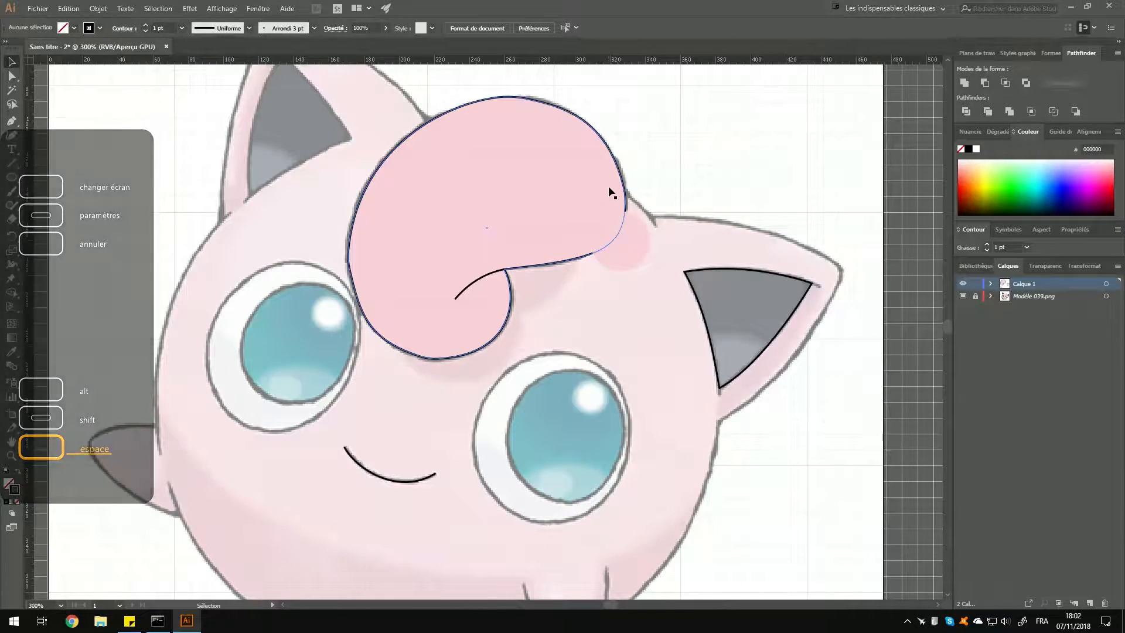
pyautogui.moveTo(563, 291); pyautogui.dragTo(667, 344)
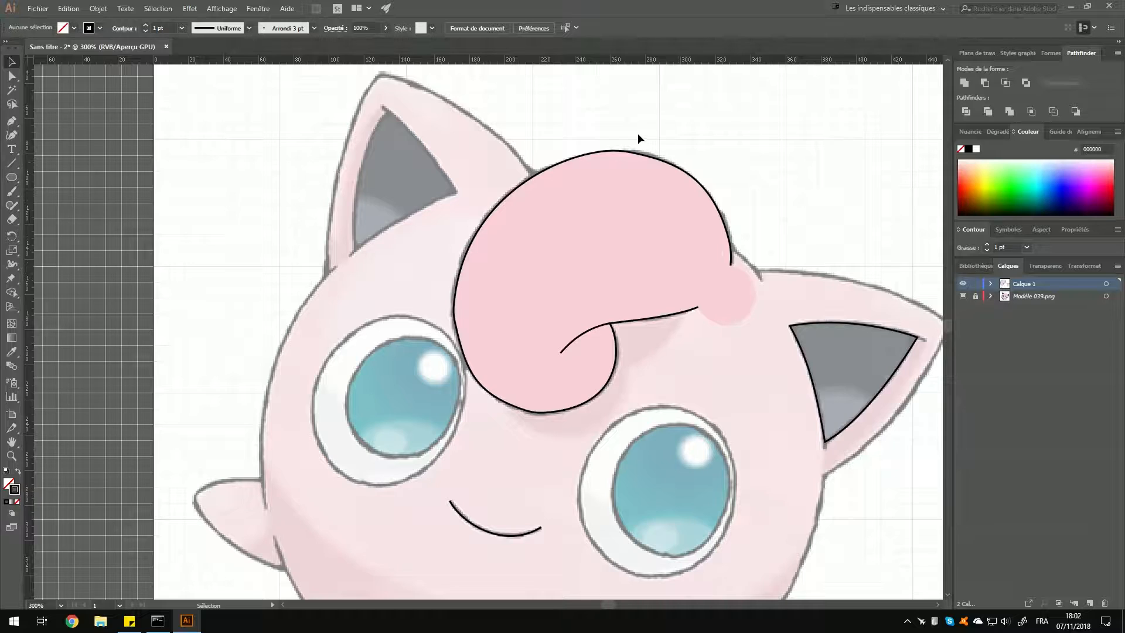
pyautogui.press('space')
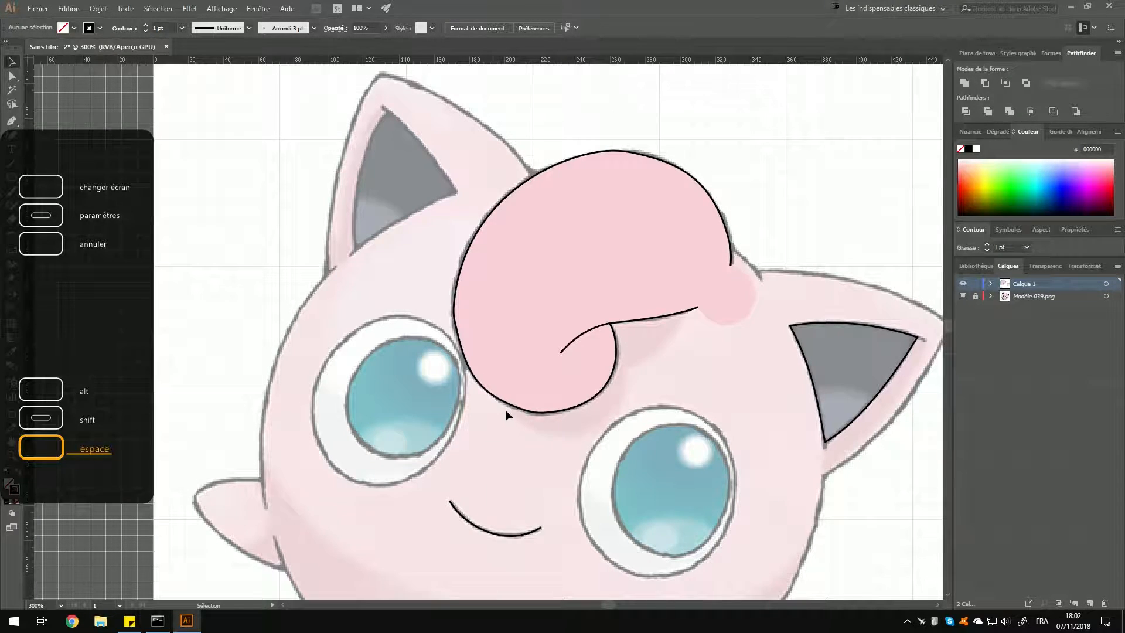
pyautogui.click(615, 340)
pyautogui.press('space')
pyautogui.moveTo(489, 431); pyautogui.dragTo(544, 414)
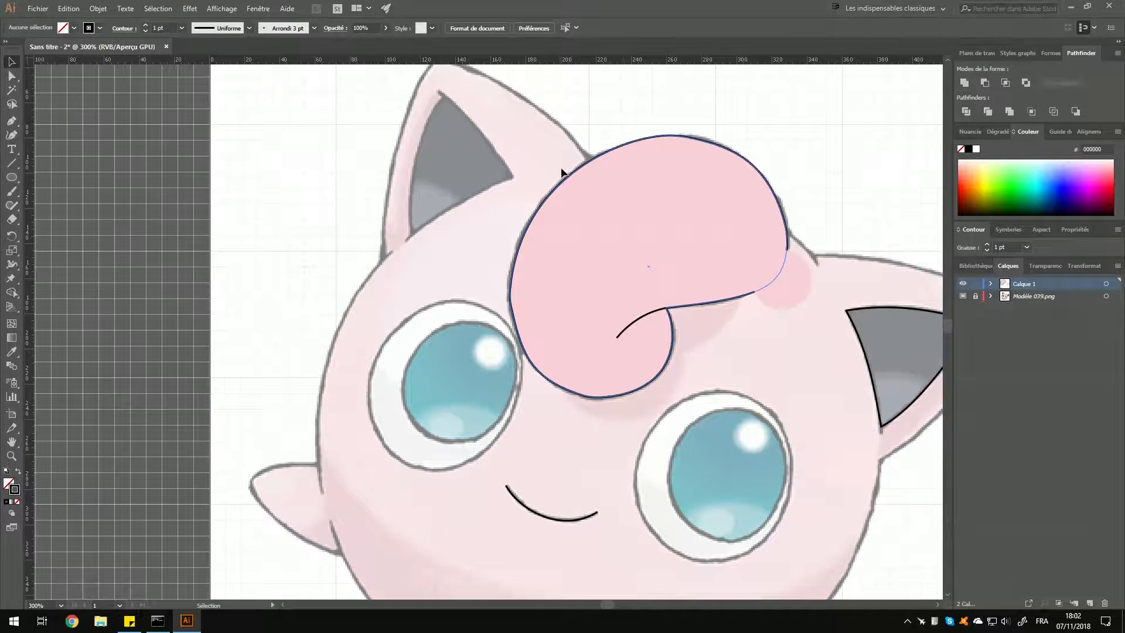
pyautogui.click(673, 320)
pyautogui.click(610, 389)
pyautogui.click(546, 448)
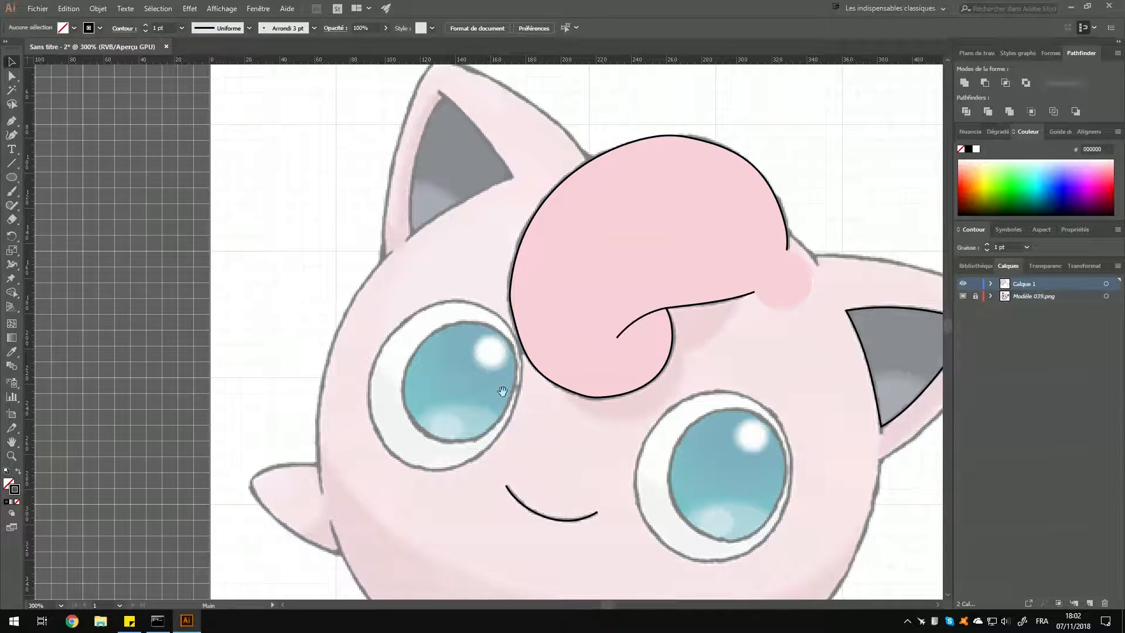
pyautogui.moveTo(442, 524); pyautogui.dragTo(526, 308)
pyautogui.scroll(-4, 687, 344)
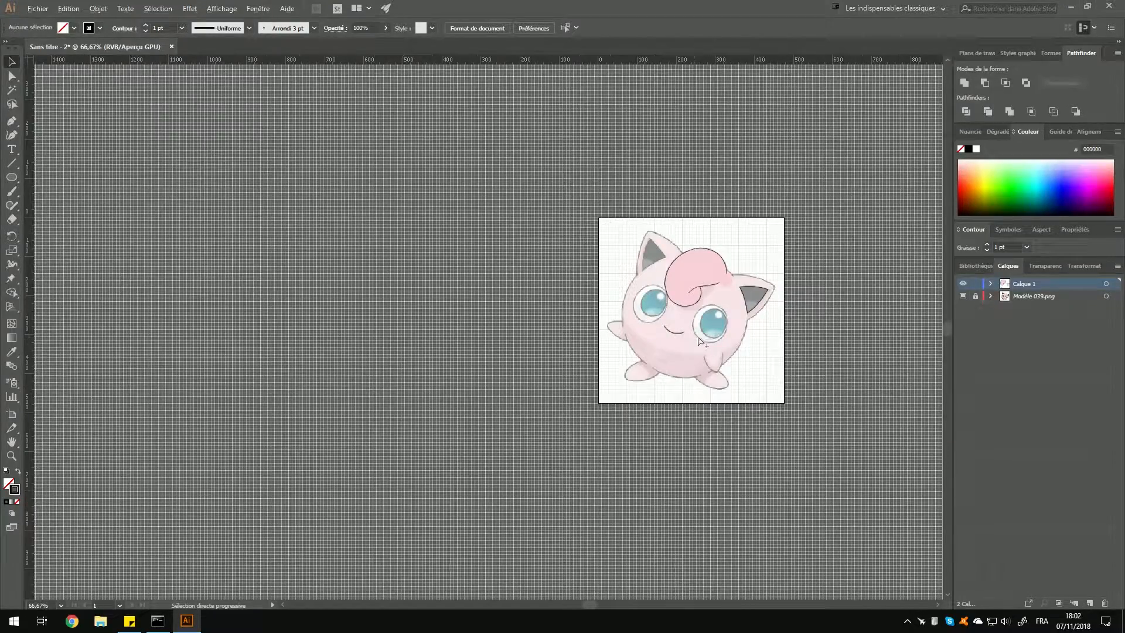
pyautogui.scroll(1, 699, 344)
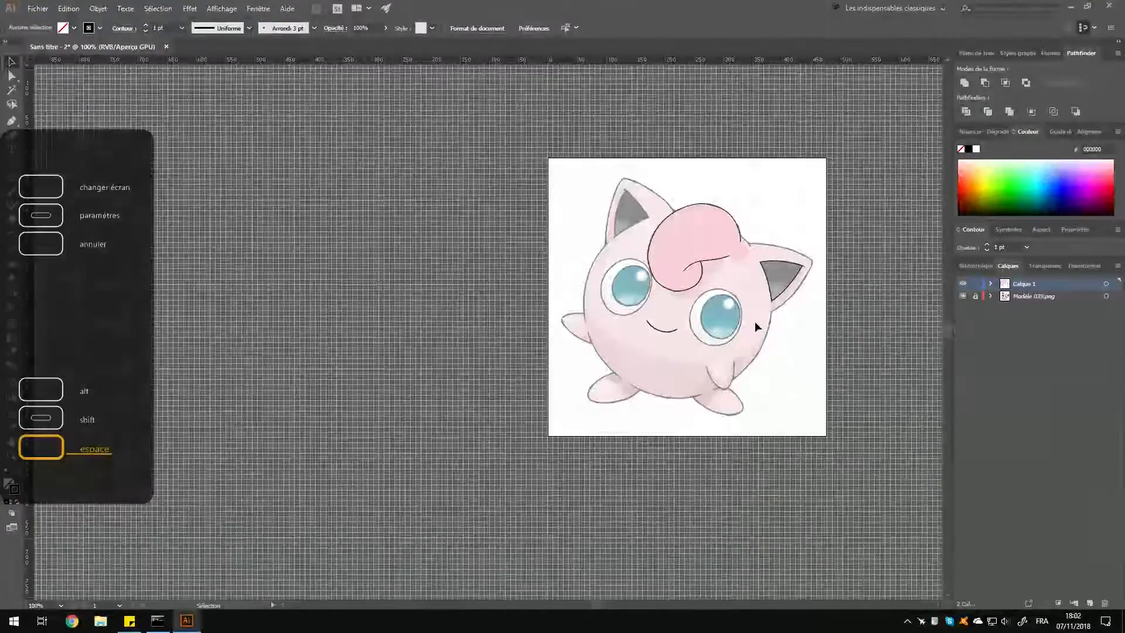
pyautogui.moveTo(774, 319); pyautogui.dragTo(693, 334)
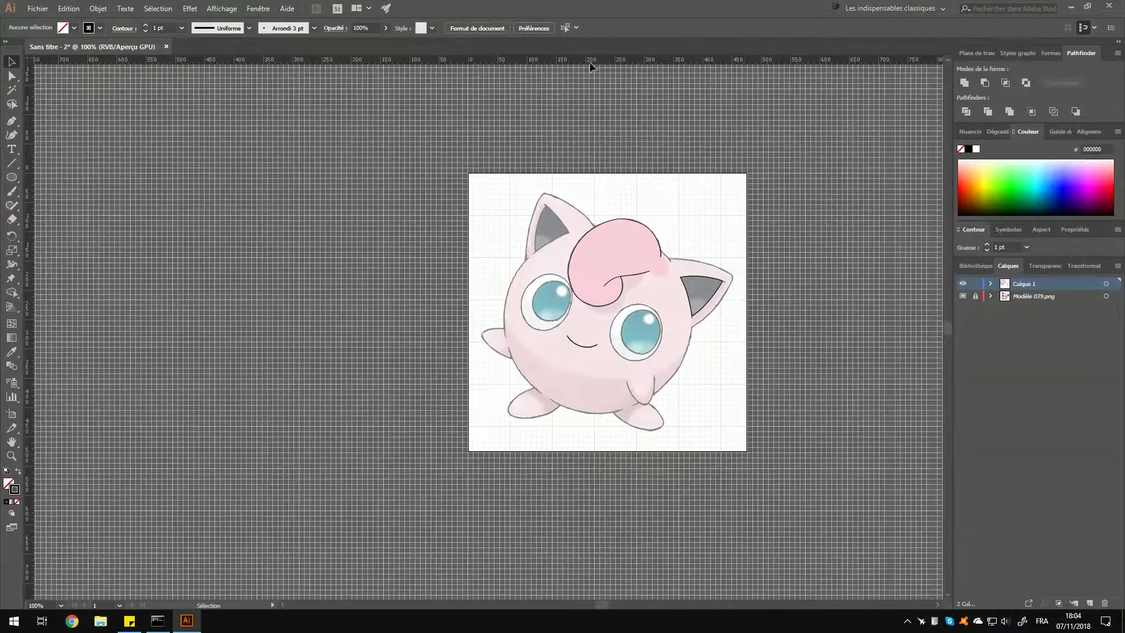
# Place a horizontal guide at 107 px and a vertical guide at 230 px, and check them with the template layer hidden and shown.
pyautogui.moveTo(544, 61); pyautogui.dragTo(561, 237)
pyautogui.moveTo(27, 194); pyautogui.dragTo(602, 278)
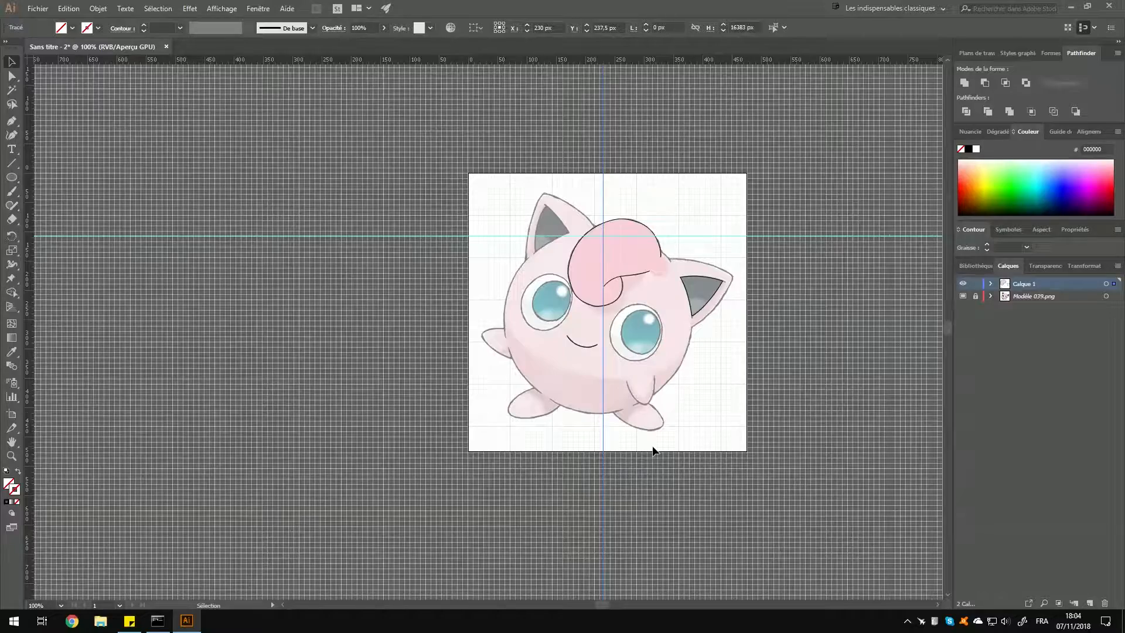
pyautogui.click(965, 296)
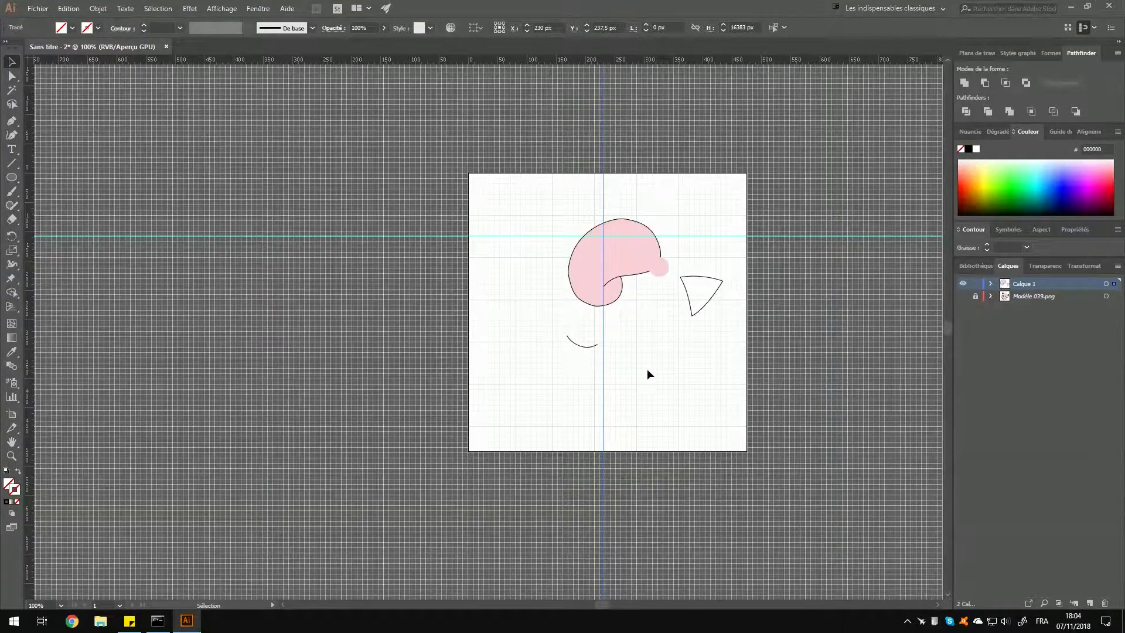
pyautogui.click(963, 296)
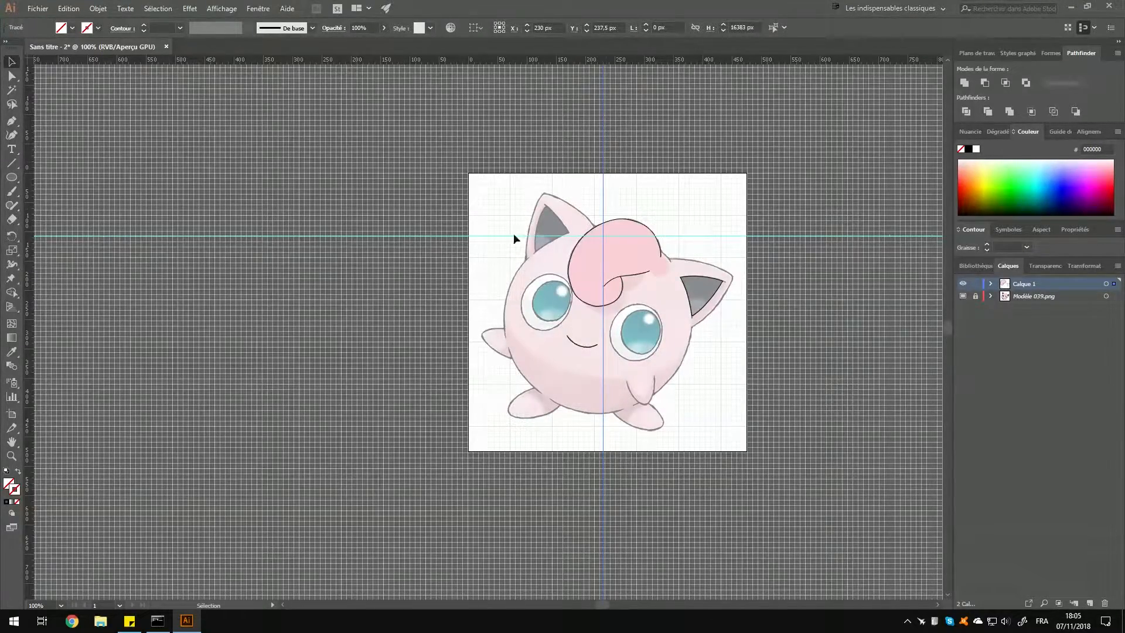
# Remove the horizontal and vertical guides from the artboard.
pyautogui.click(475, 236)
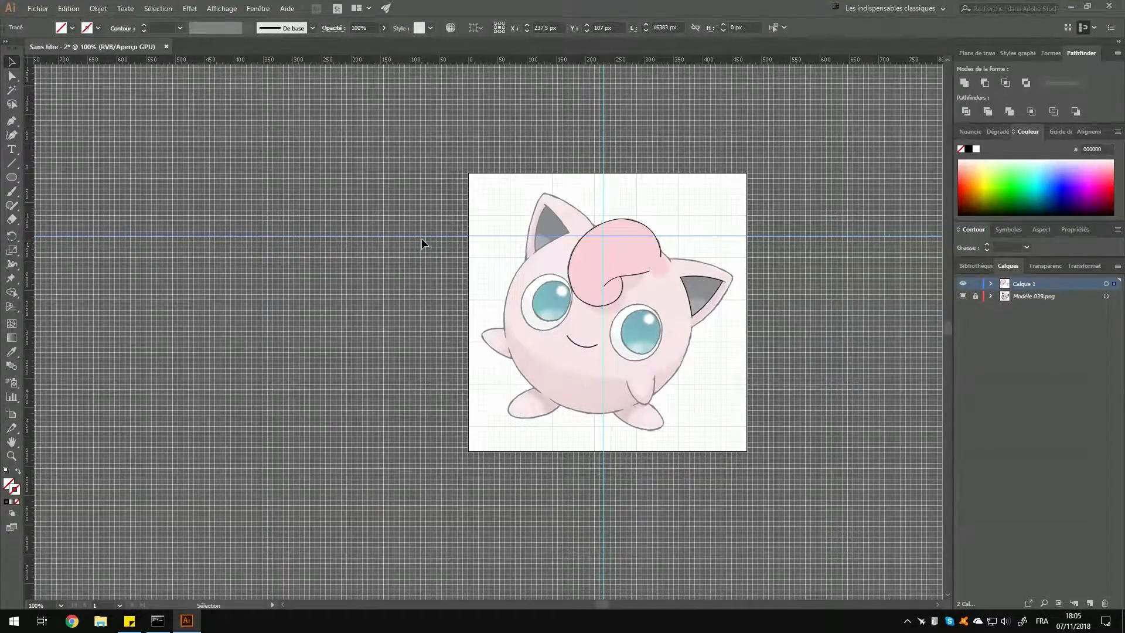
pyautogui.click(424, 290)
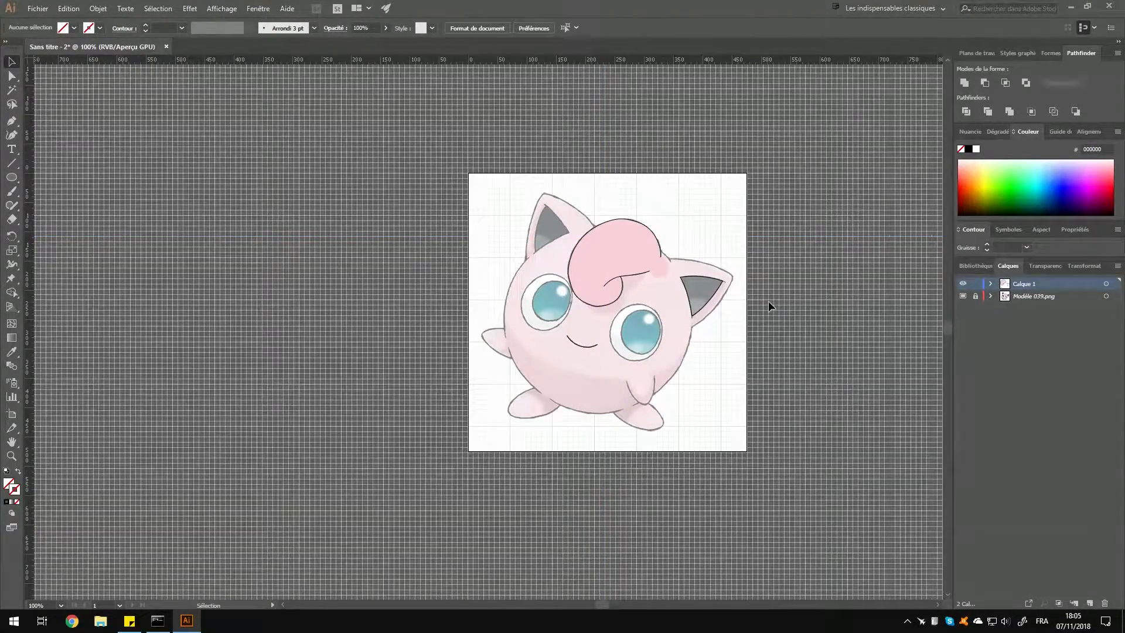